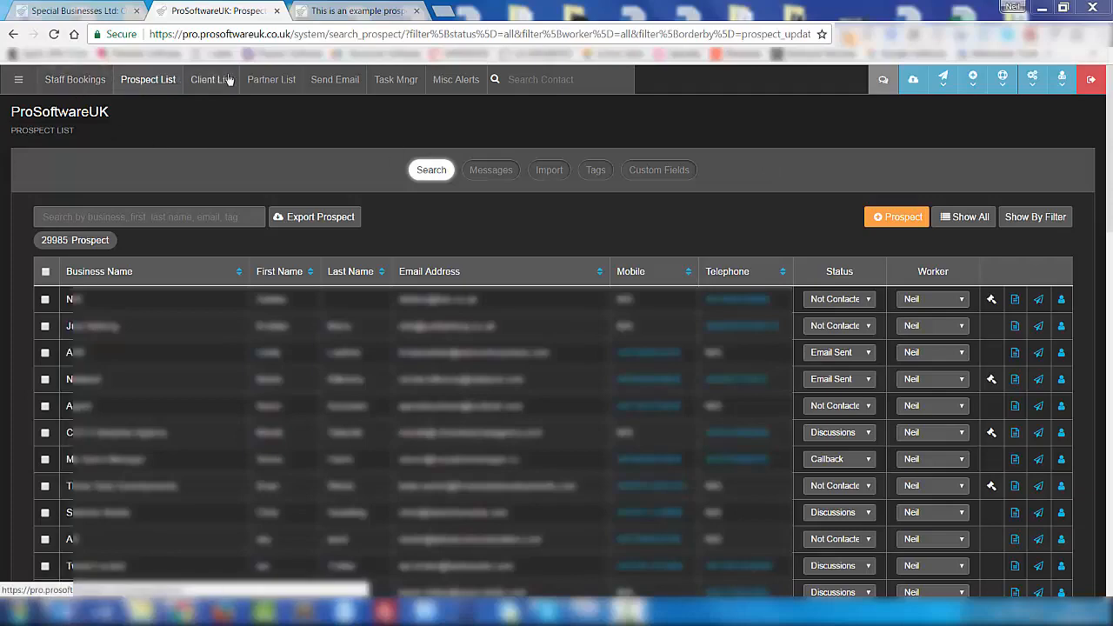
- Open the side navigation menu listing all modules beside the Prospect List
click(20, 81)
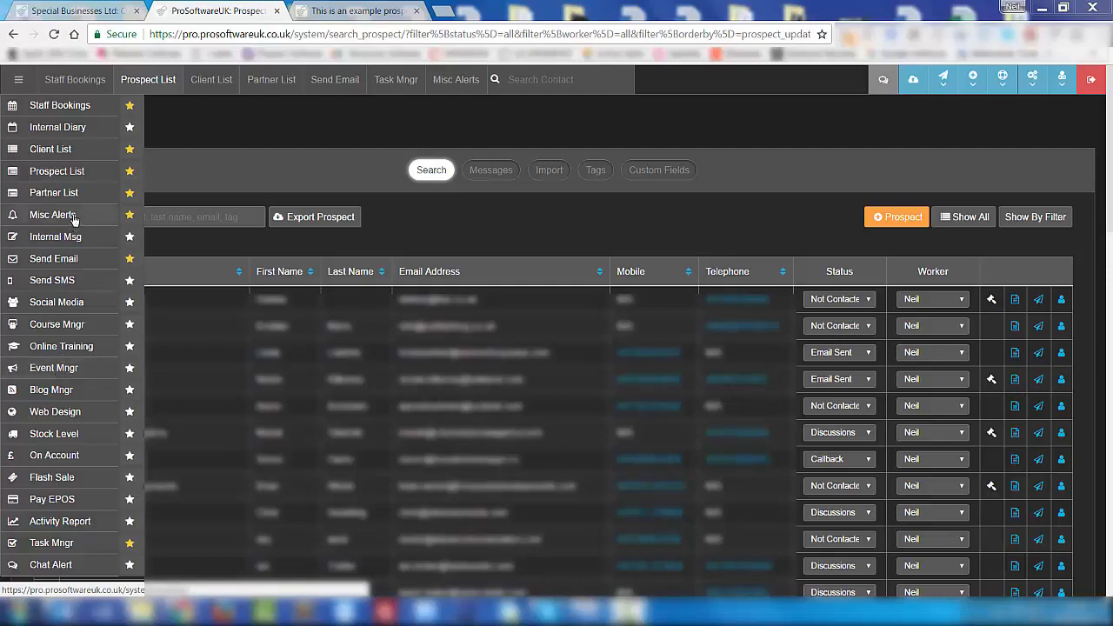
- Close the module side menu, briefly reopen it, and close it again
click(188, 141)
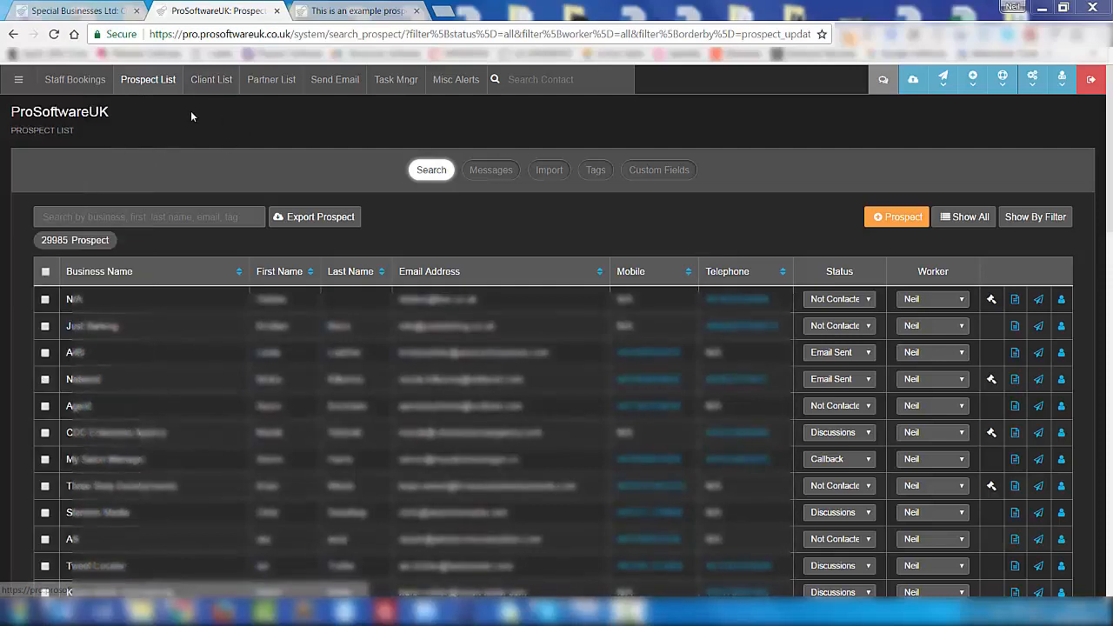
click(18, 80)
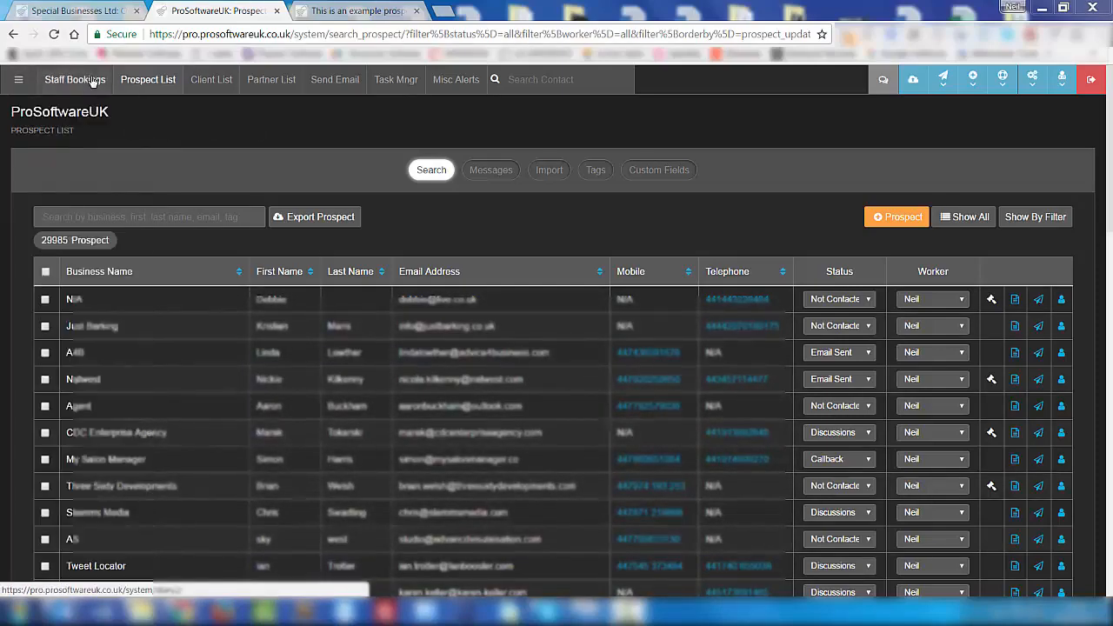
click(19, 79)
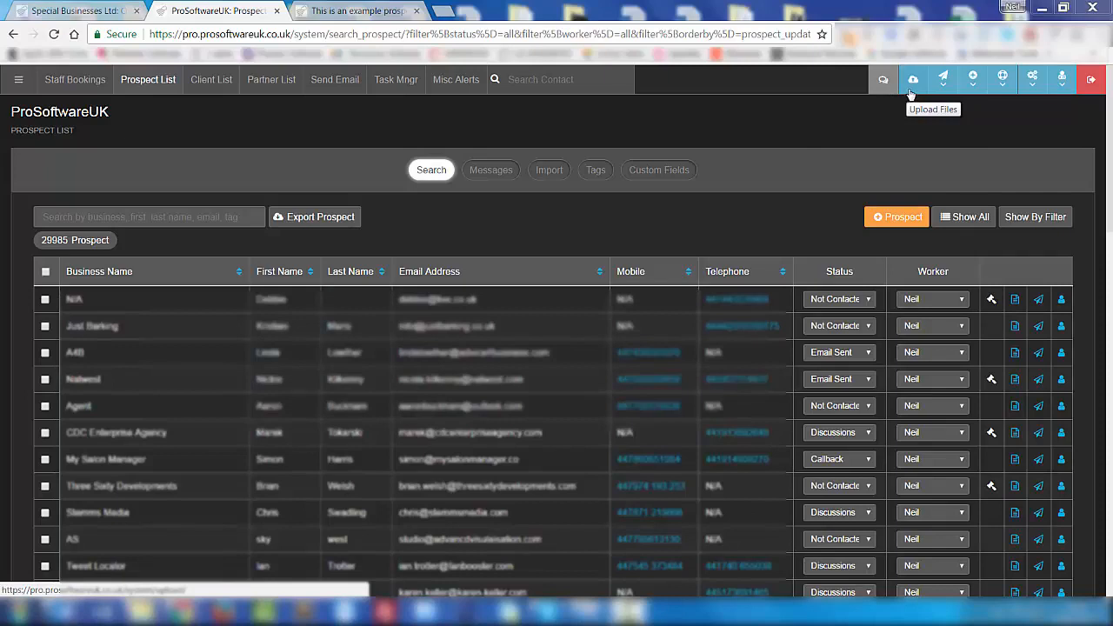
click(946, 87)
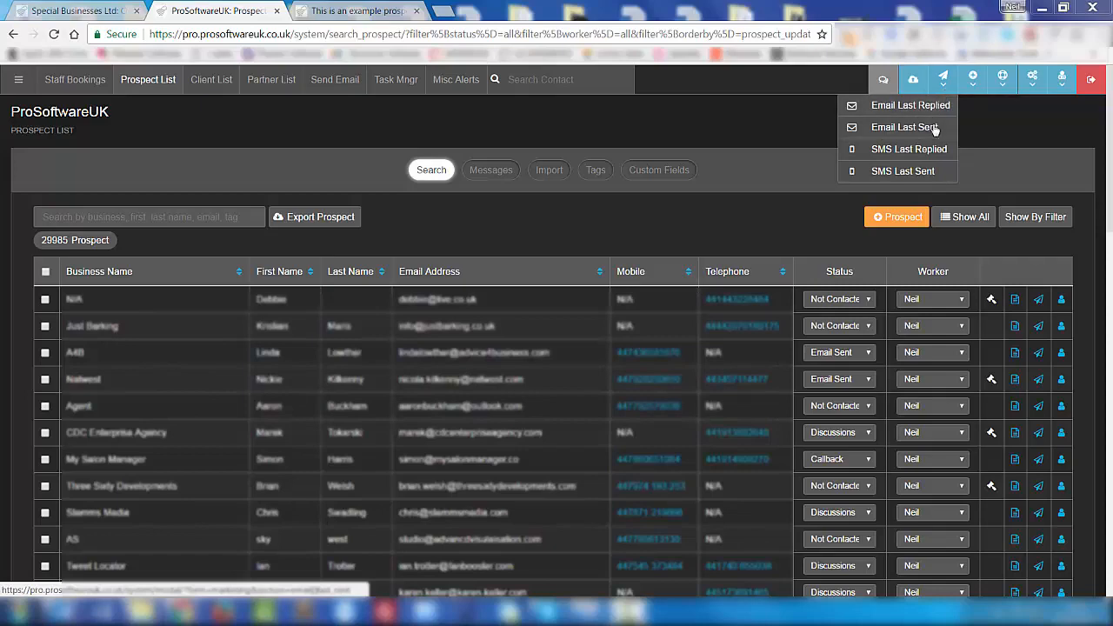
click(935, 128)
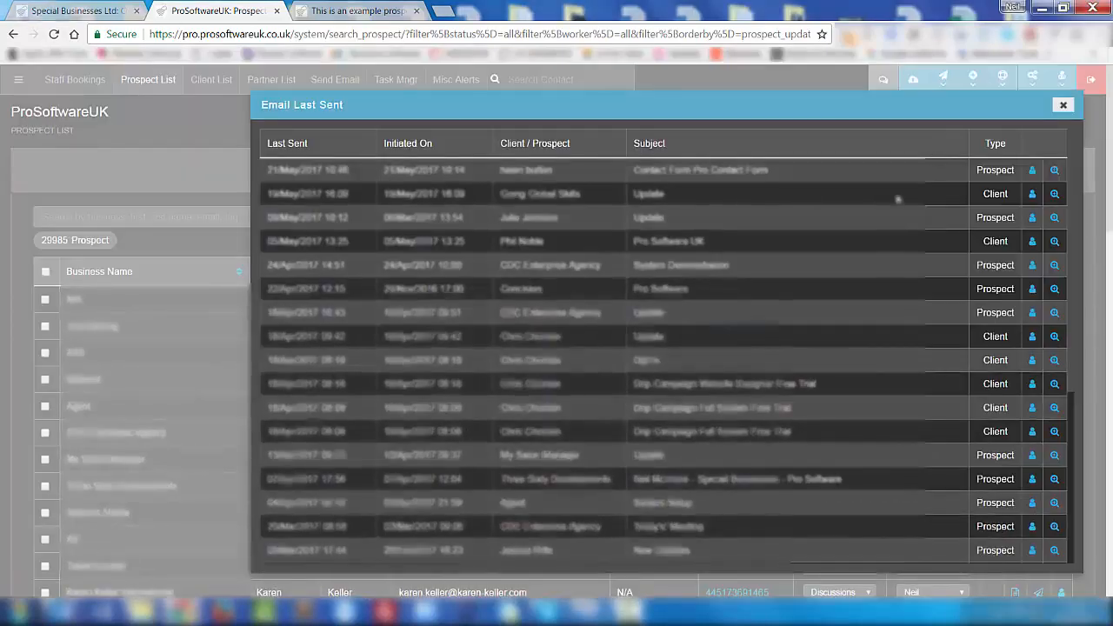
key(Escape)
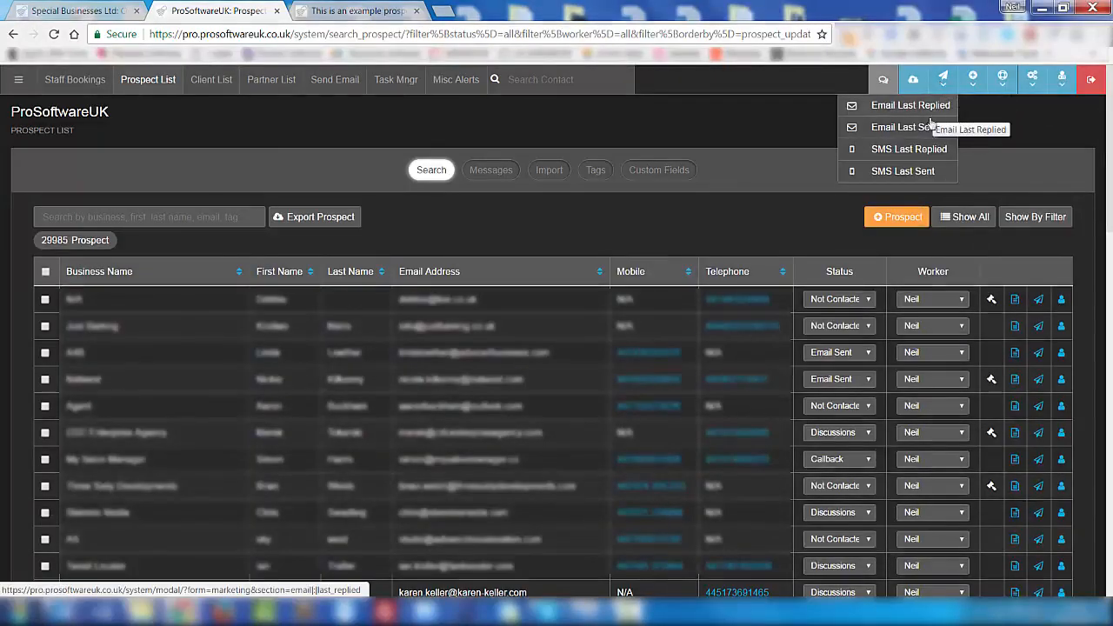
mouse_move(971, 86)
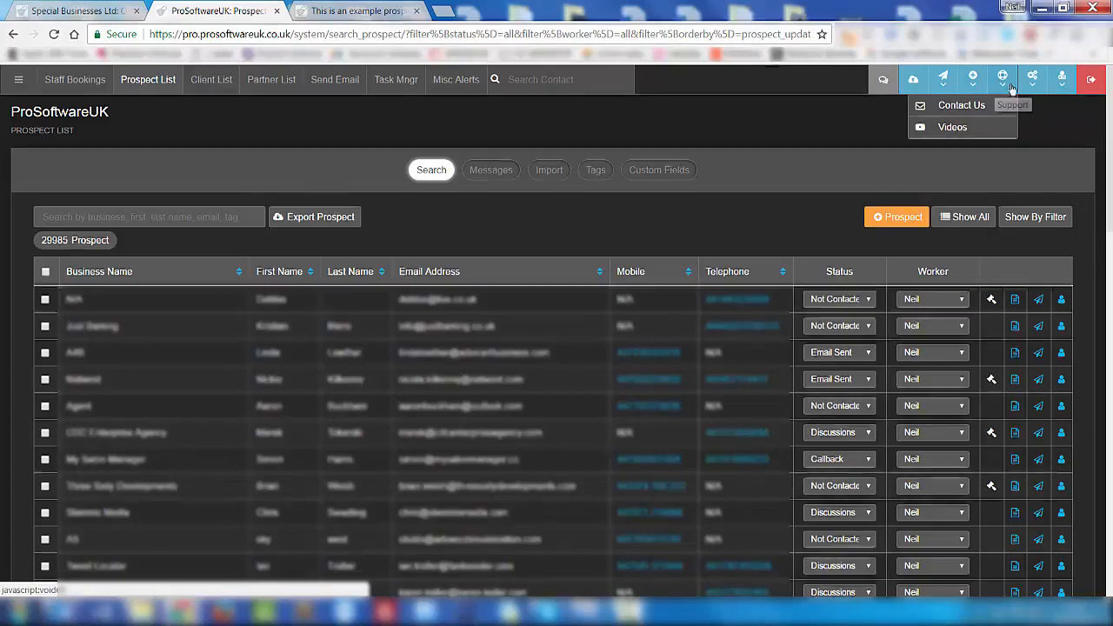
click(1032, 80)
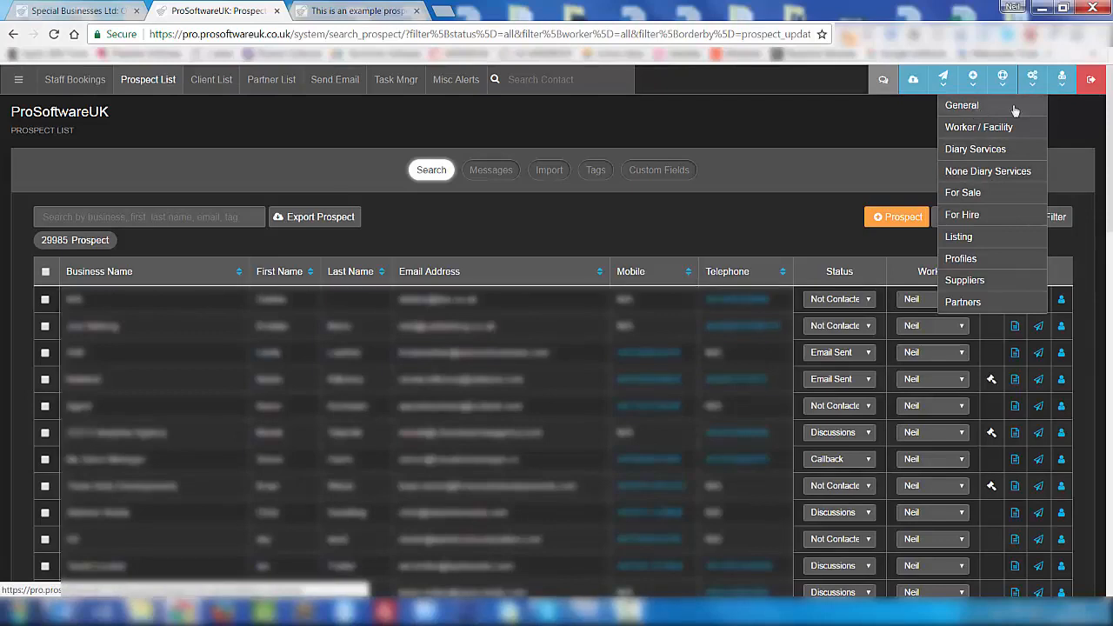
click(1065, 80)
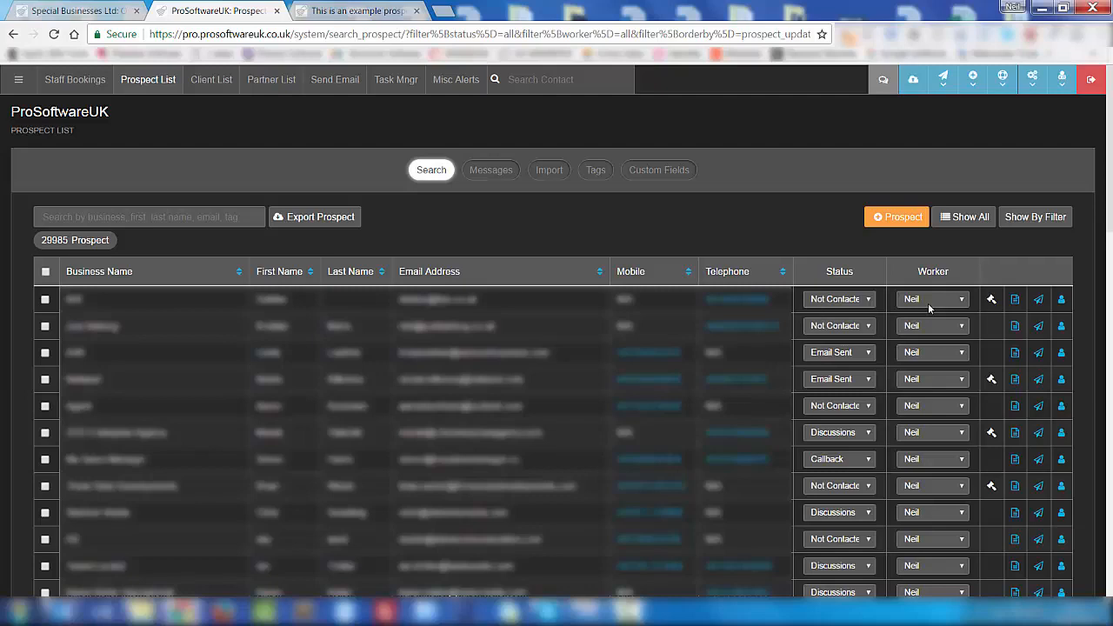
click(992, 301)
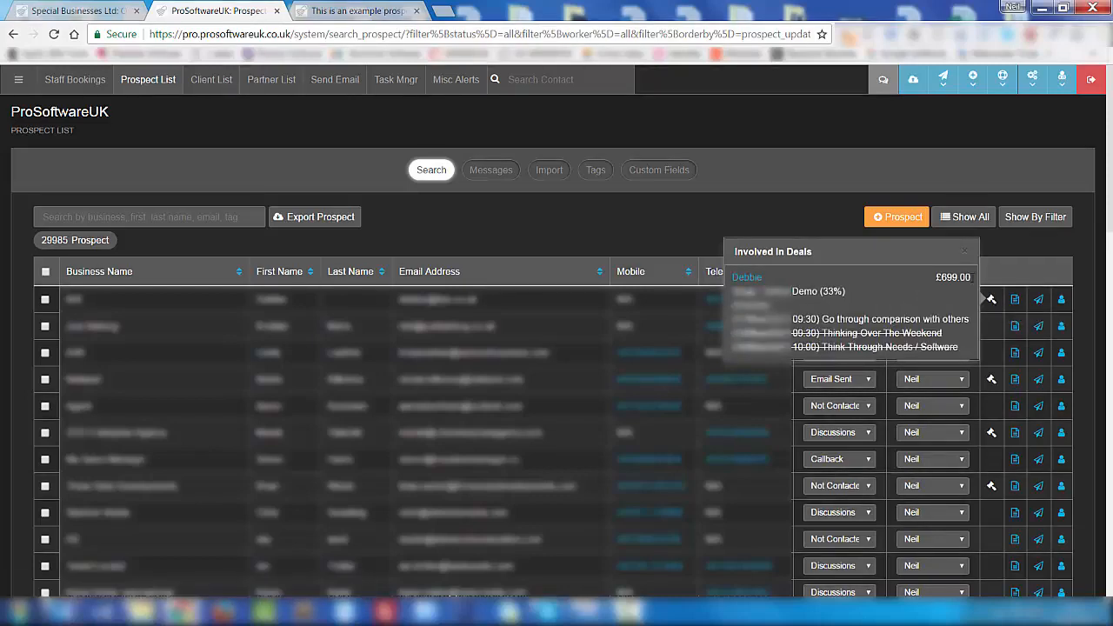
click(995, 274)
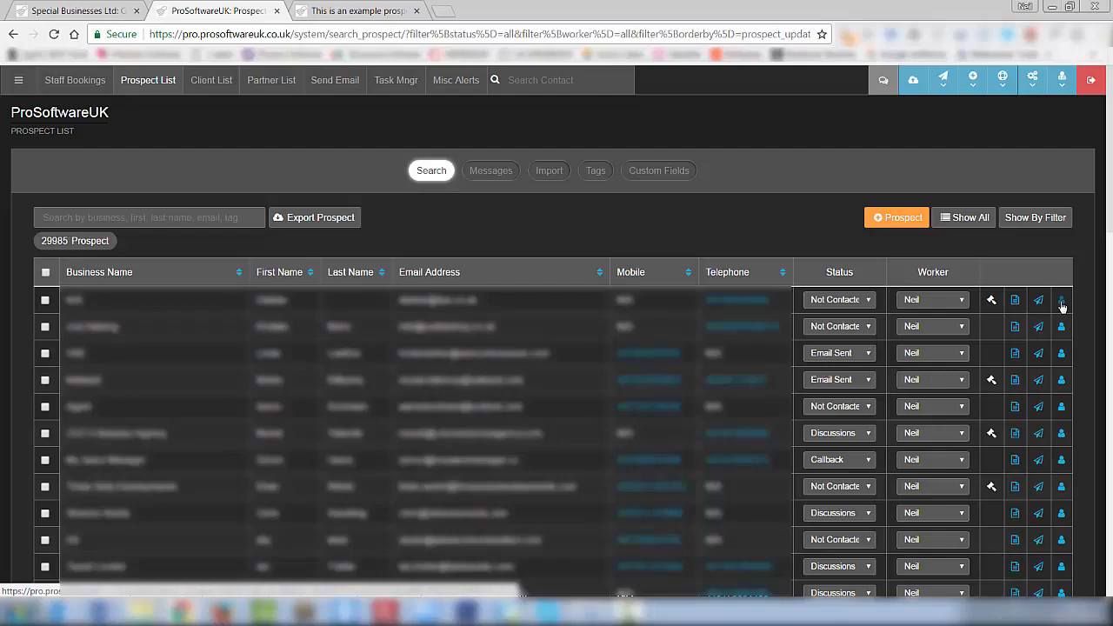
- Filter prospects by Tag, searching 'ne' and selecting neexpo11-16, then review the results
click(1041, 224)
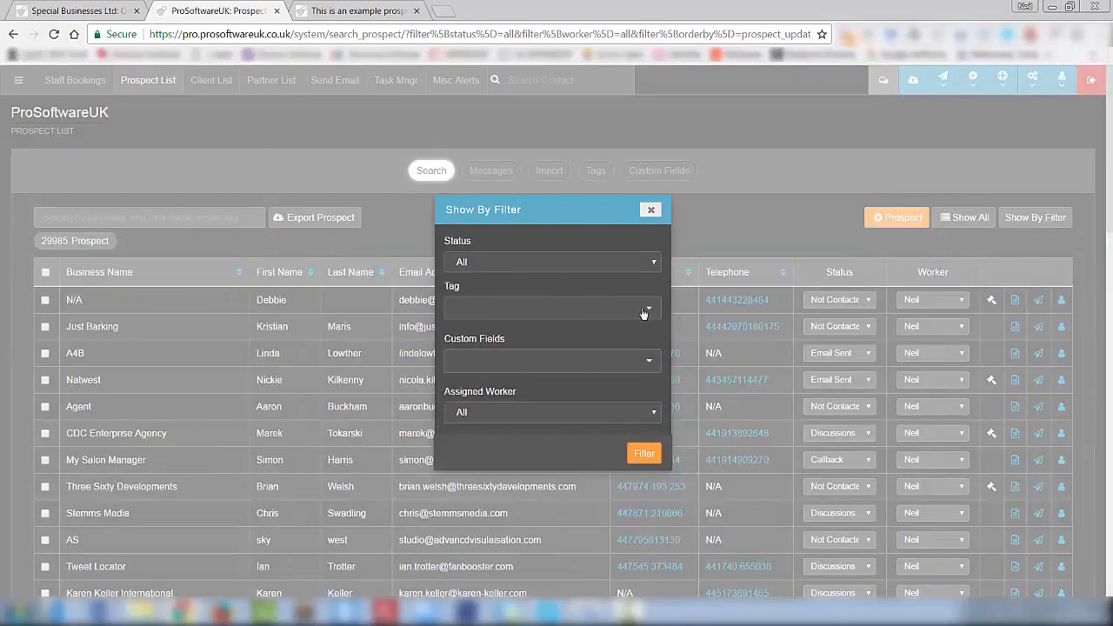
click(644, 306)
text(ne)
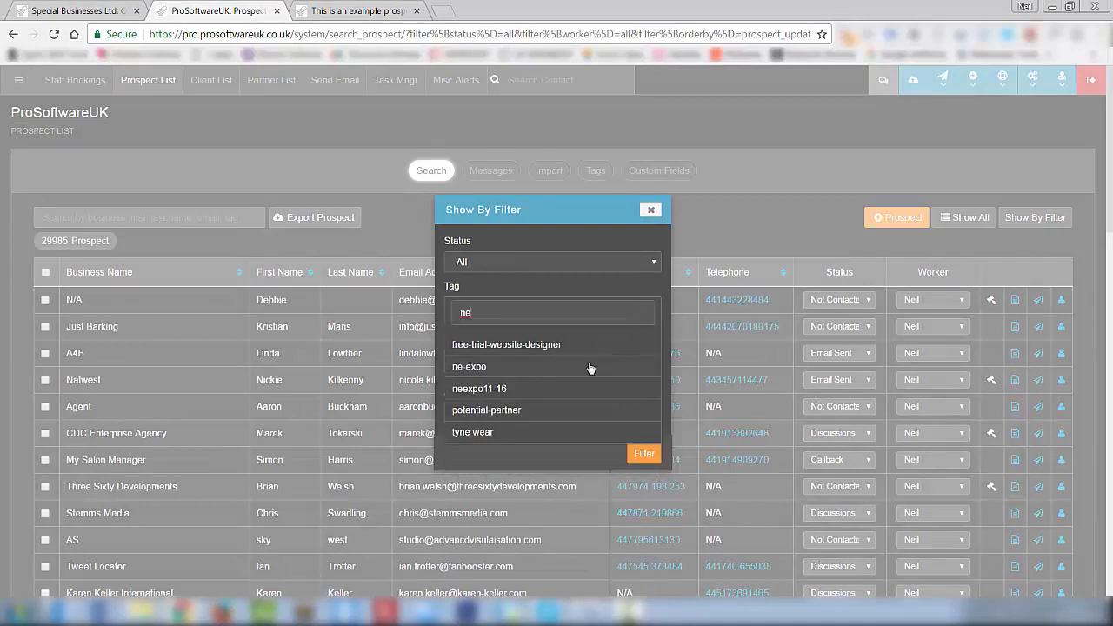
click(494, 393)
click(657, 463)
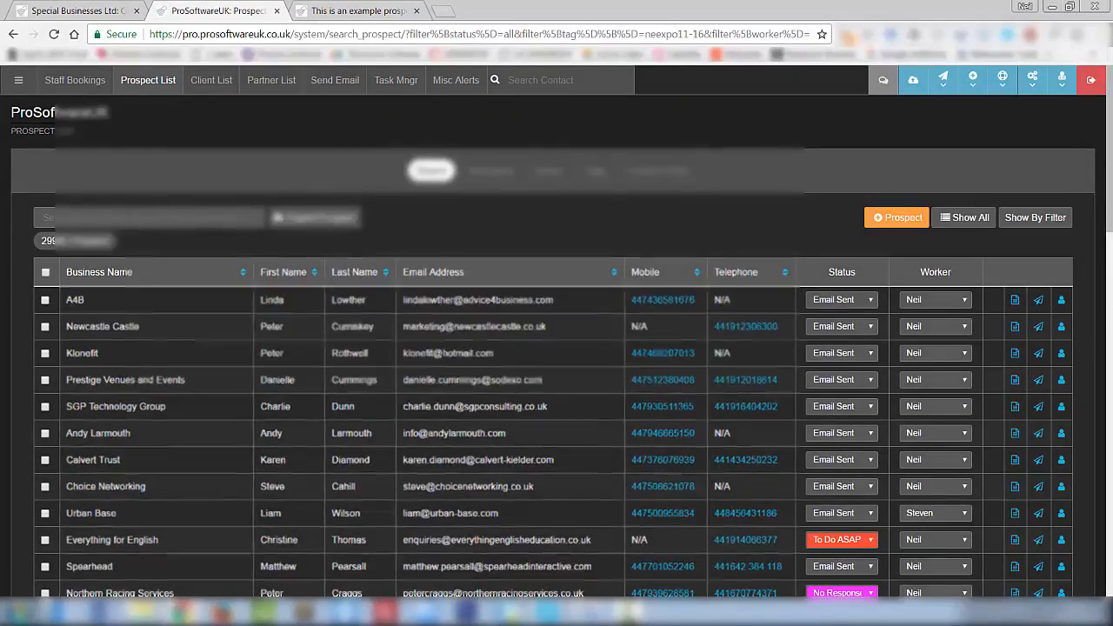
scroll(1106, 191, down, 4)
scroll(1095, 372, up, 5)
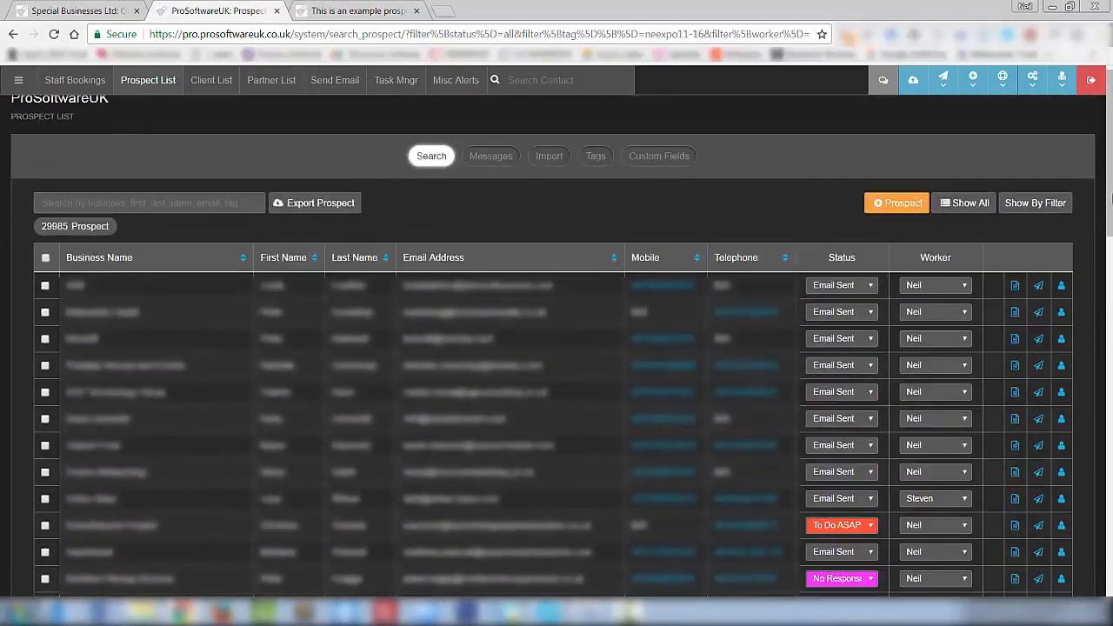
click(1061, 365)
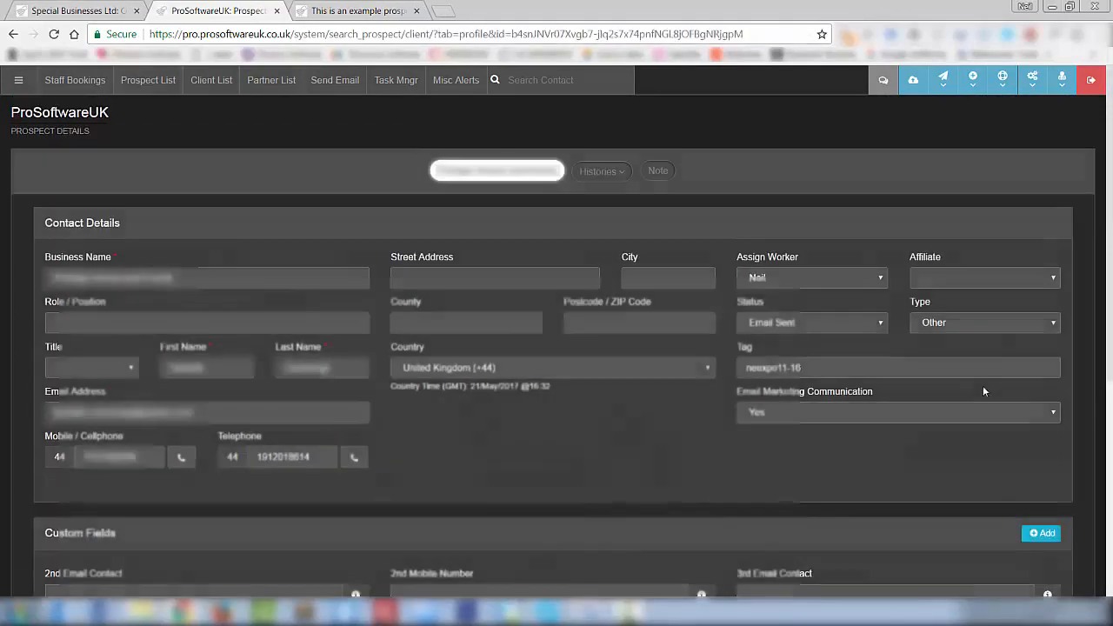
drag(801, 368, 720, 376)
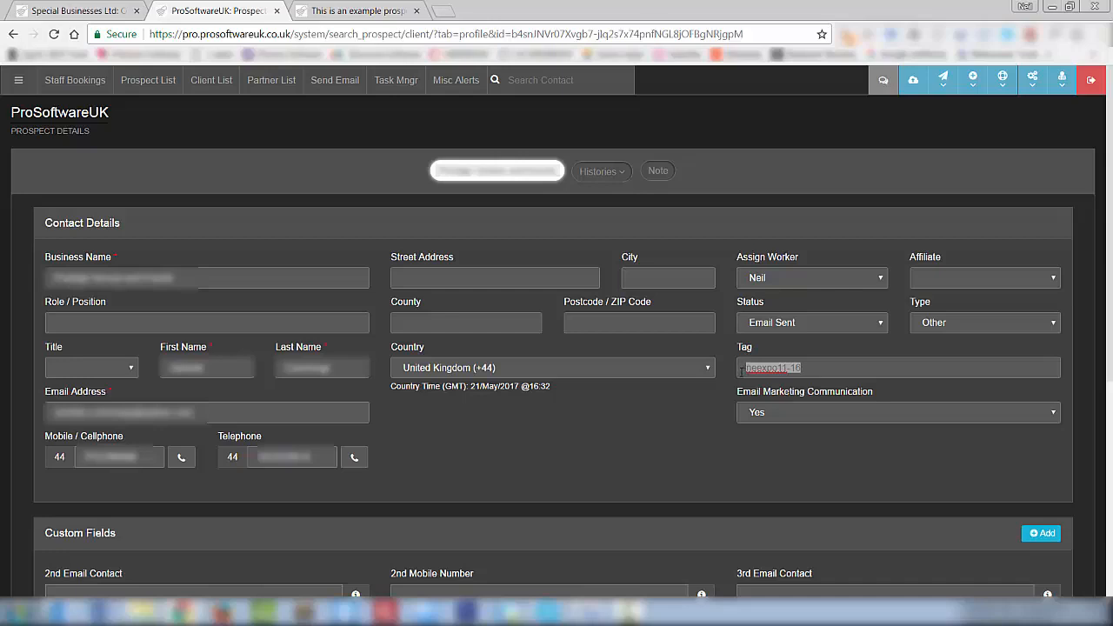
click(803, 372)
key(Return)
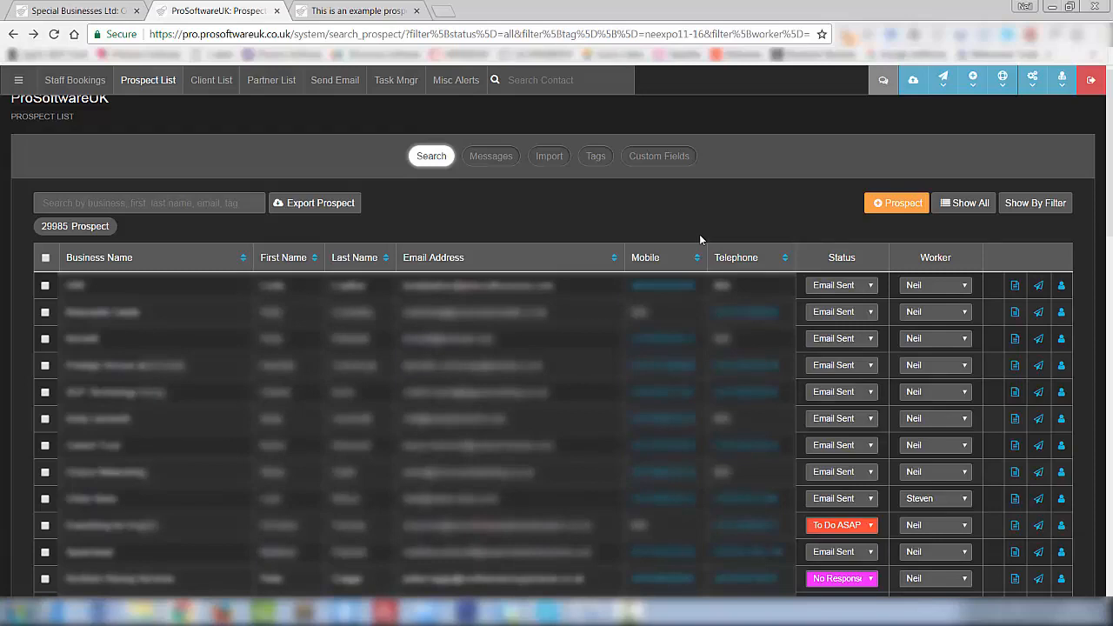
- On the Client List, select all six clients except the third and fourth, then open Actions
click(217, 86)
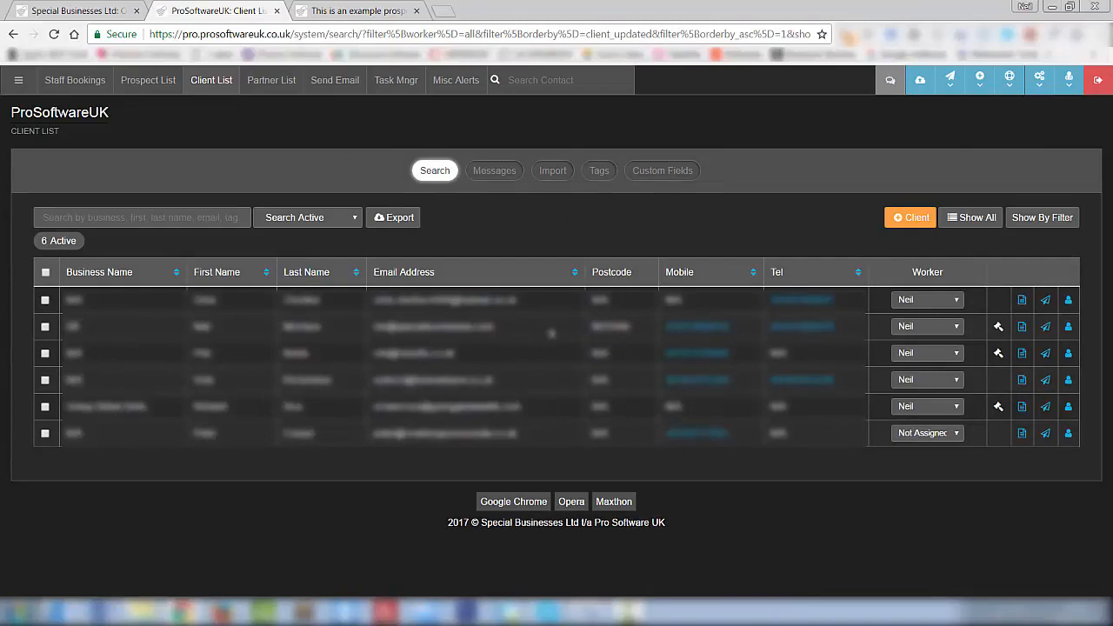
click(46, 274)
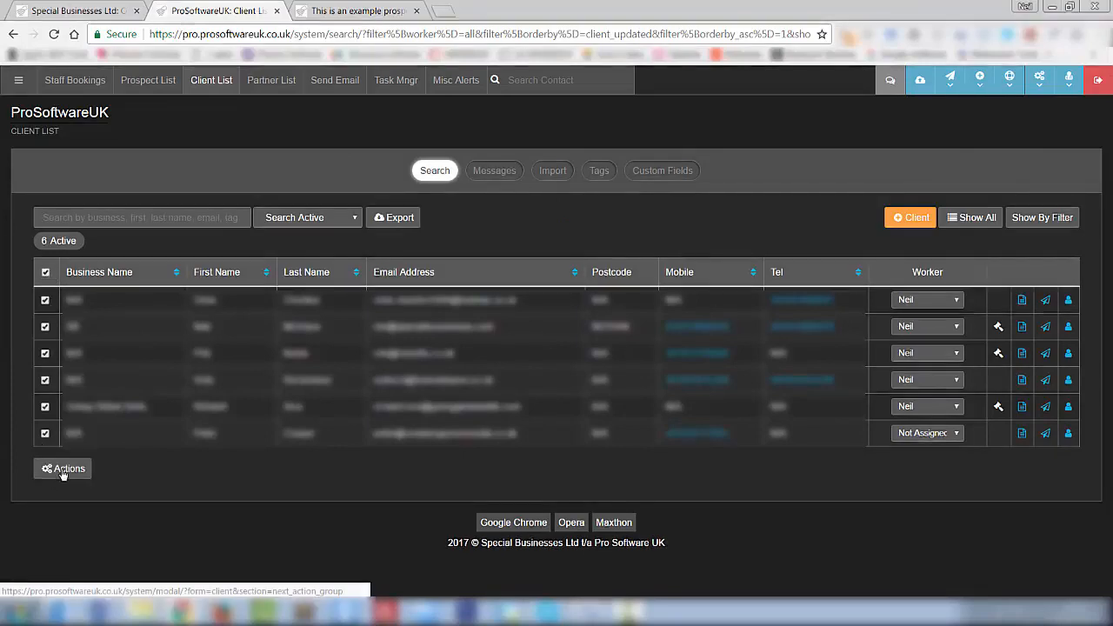
click(45, 355)
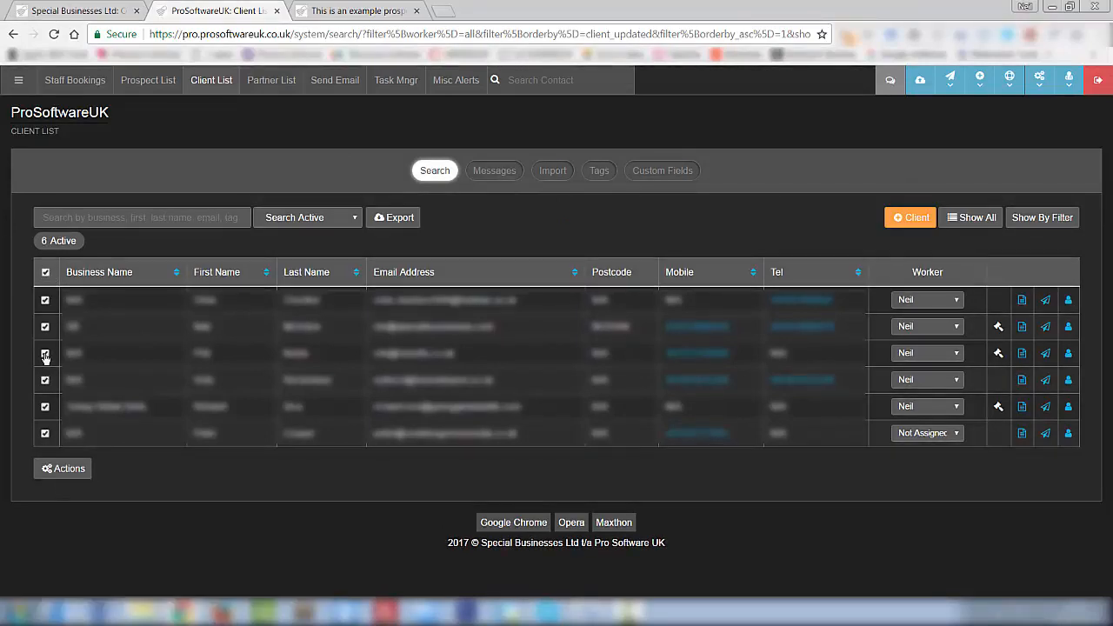
click(45, 381)
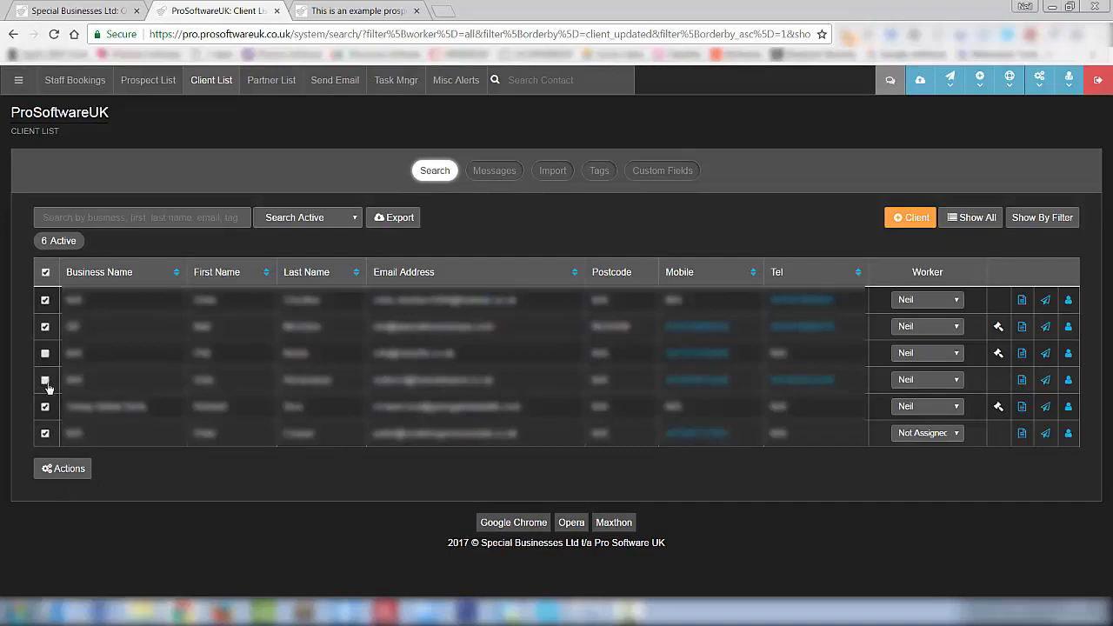
click(70, 470)
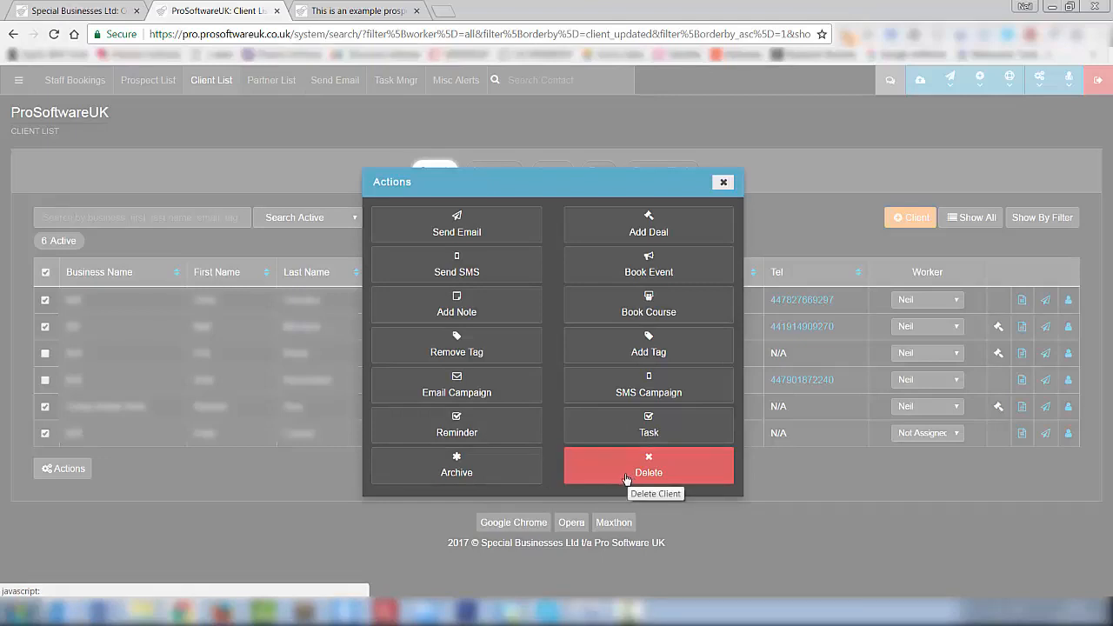
- Choose Send Email from the Actions dialog for the four ticked clients
click(485, 230)
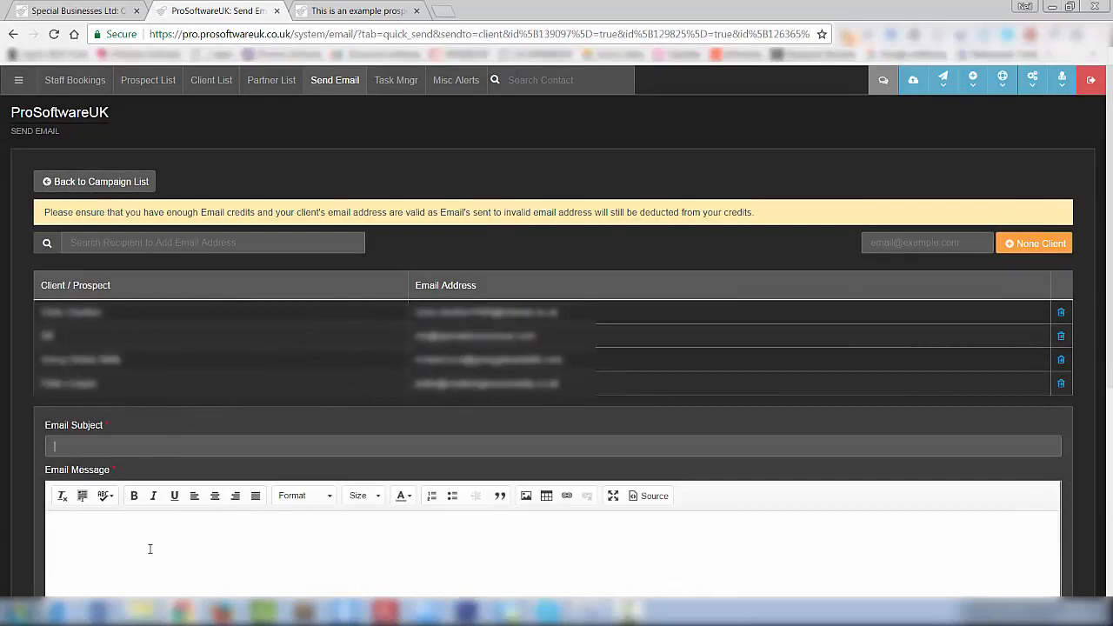
- Leave the Send Email page unsent and return to the Client List
click(149, 549)
scroll(462, 546, down, 1)
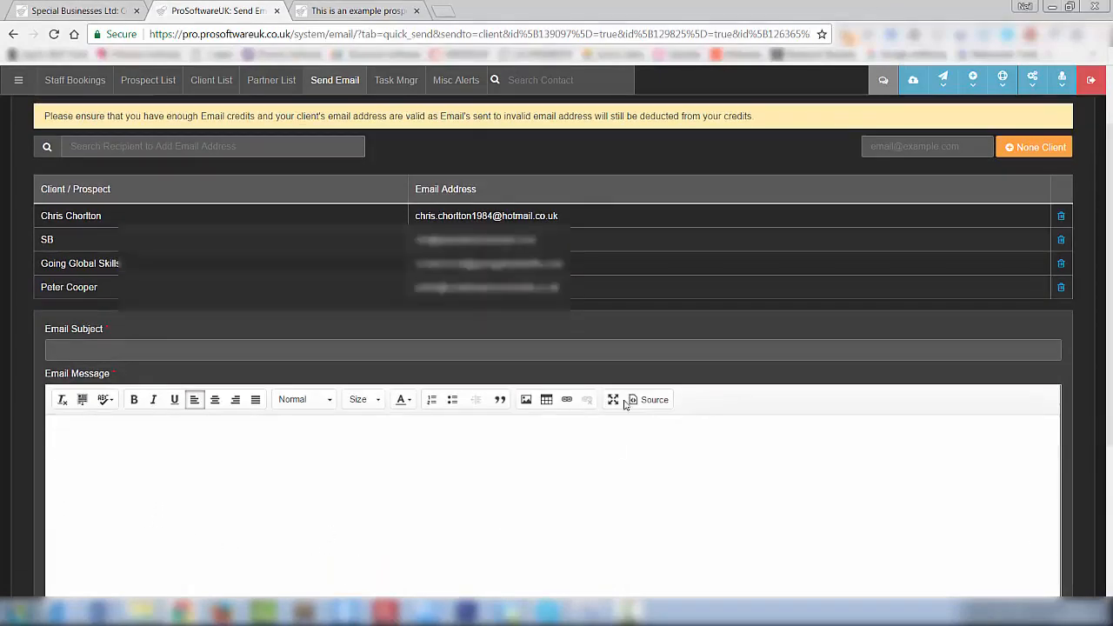
scroll(618, 464, down, 3)
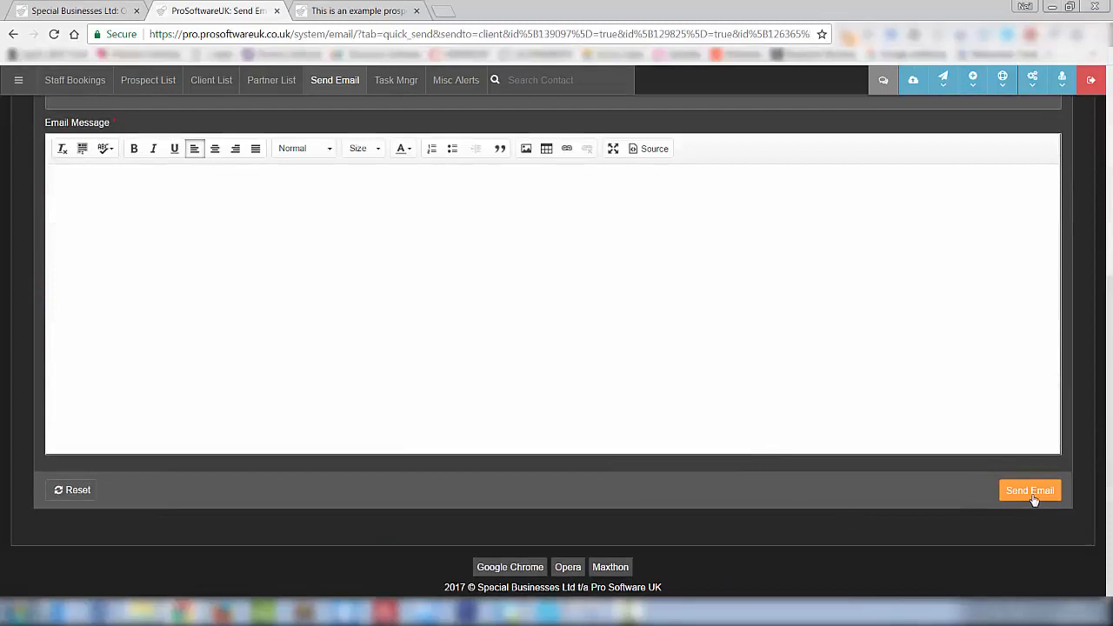
scroll(970, 507, up, 3)
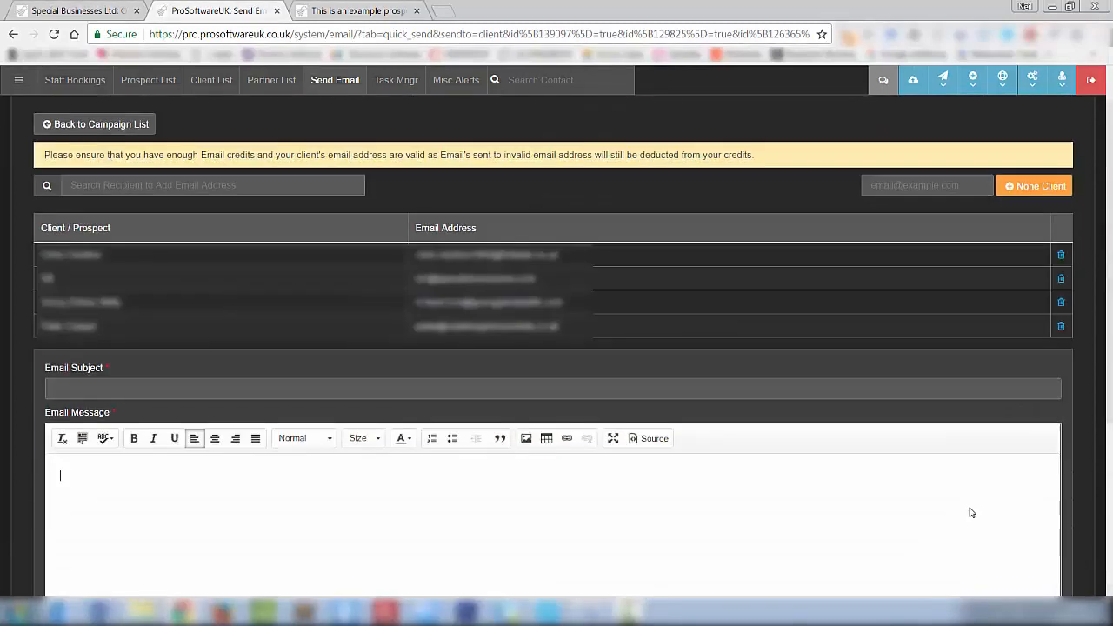
click(210, 84)
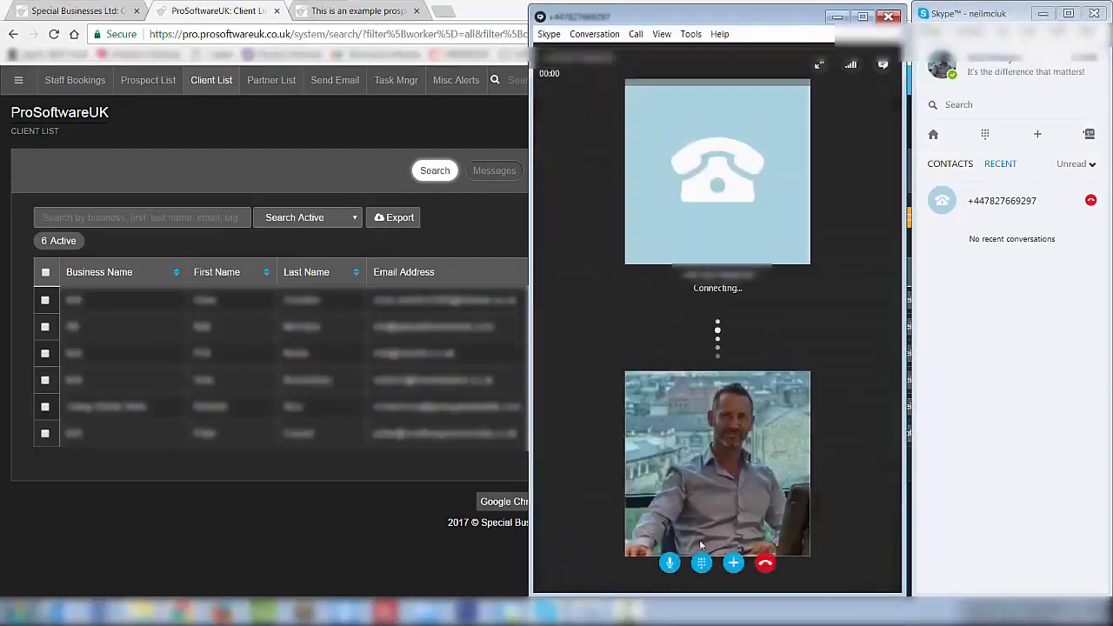
- Hang up the unanswered Skype call and close both the call window and Skype
click(766, 563)
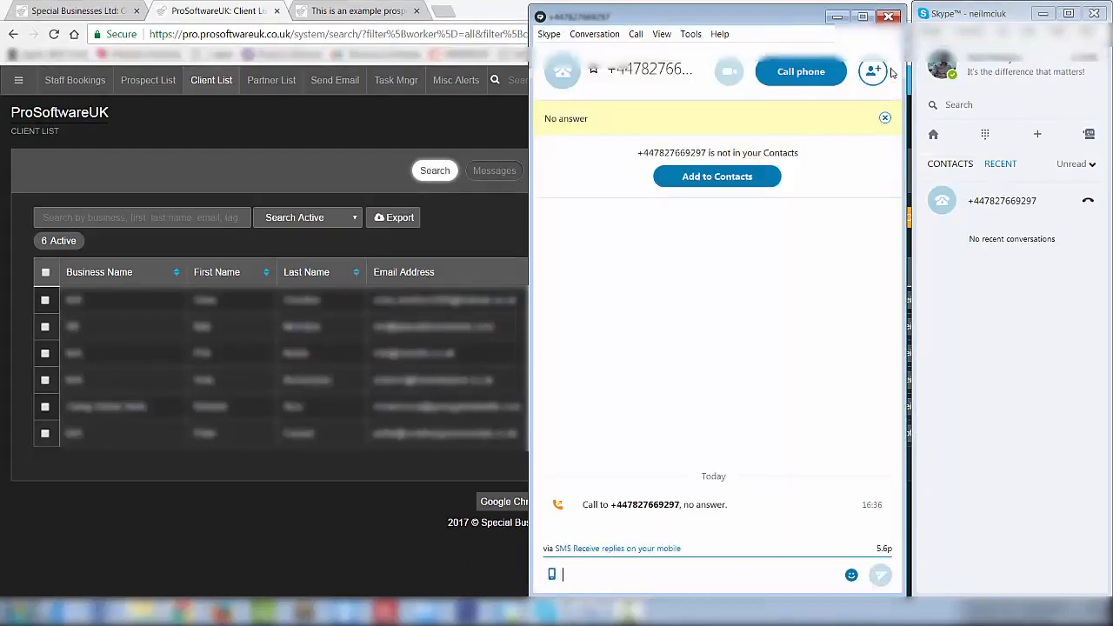
click(888, 16)
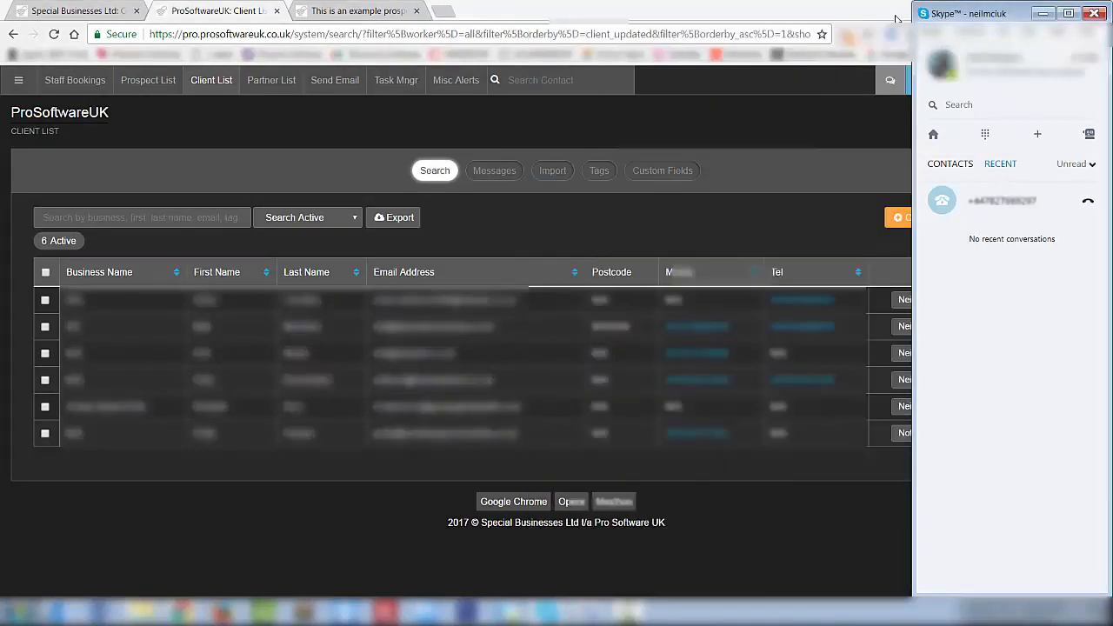
click(1093, 13)
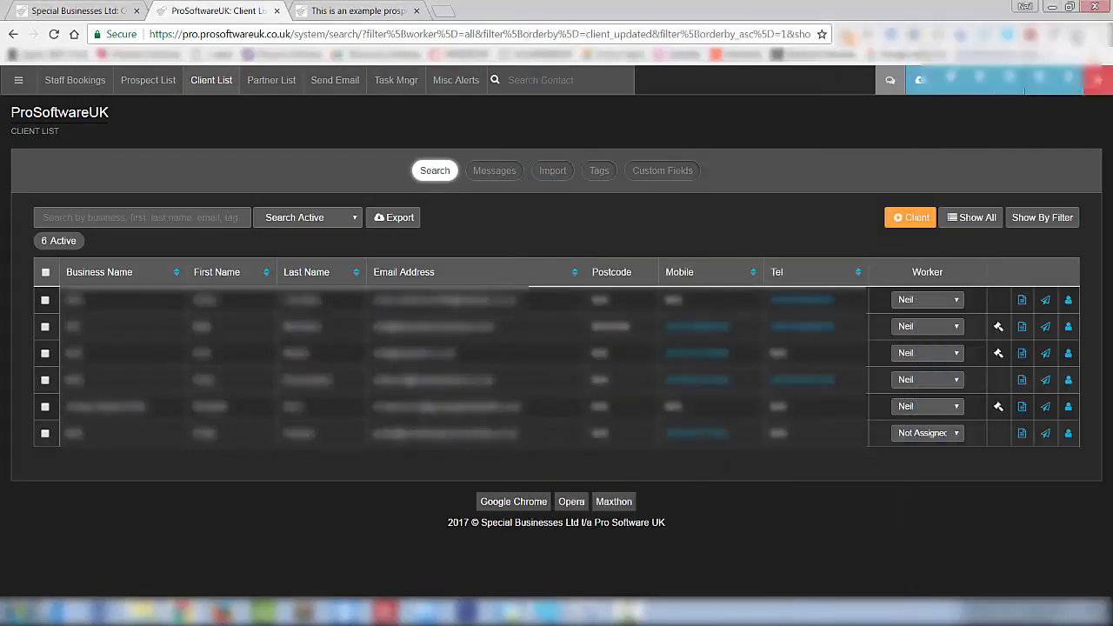
click(924, 301)
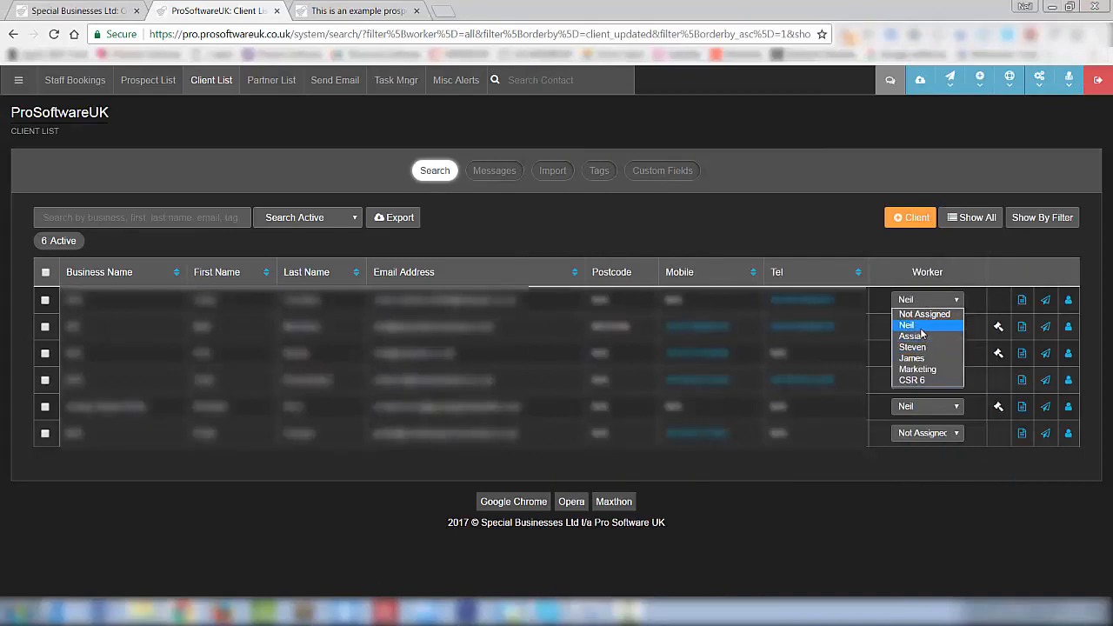
click(917, 327)
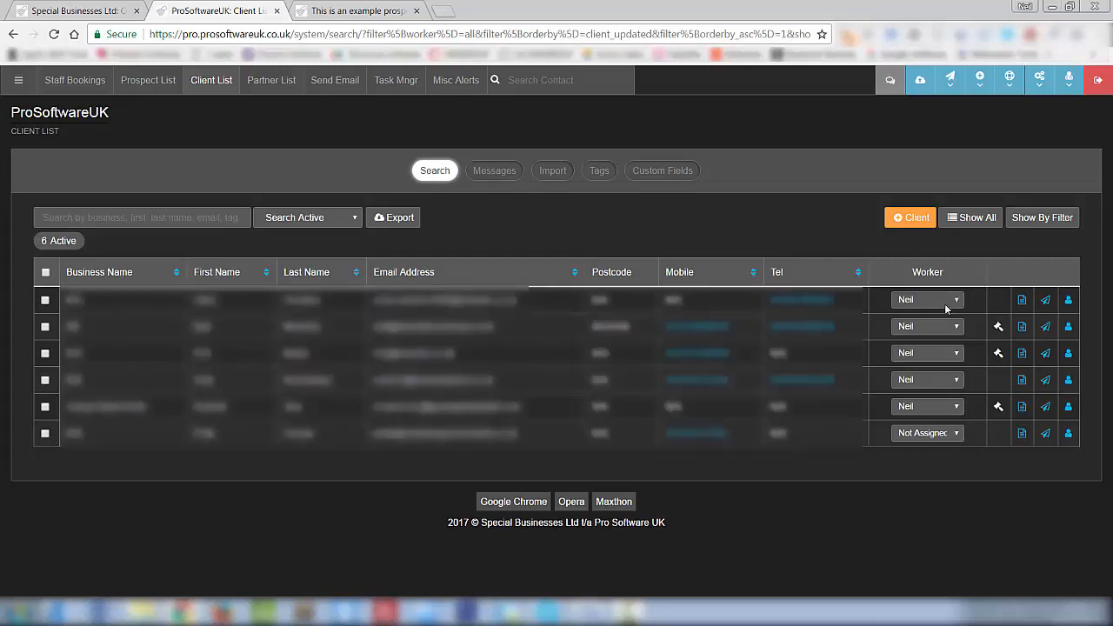
- Add a note for the first client, assigning it to the first worker in the Worker list
click(1021, 304)
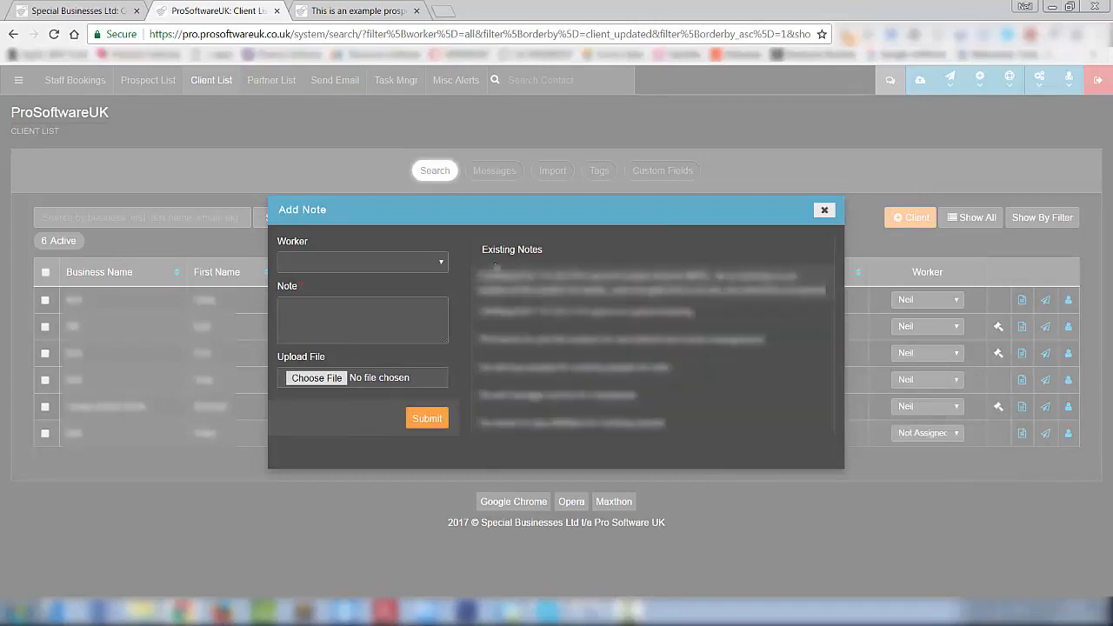
click(443, 261)
click(410, 292)
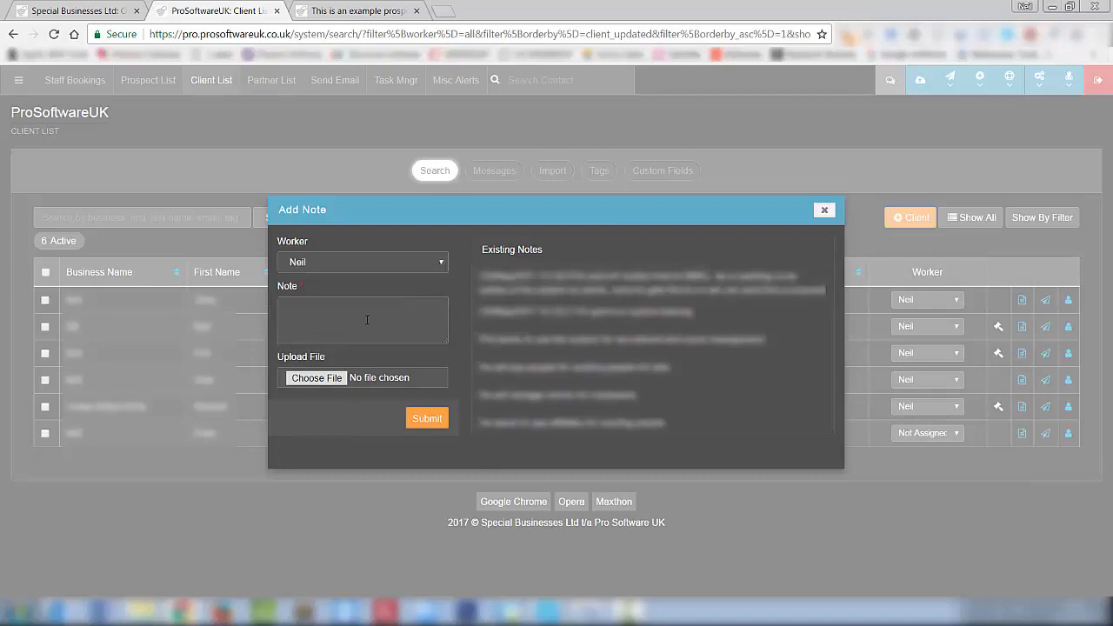
click(367, 320)
- Discard the note and start an email to the third client using its selected email address
click(824, 209)
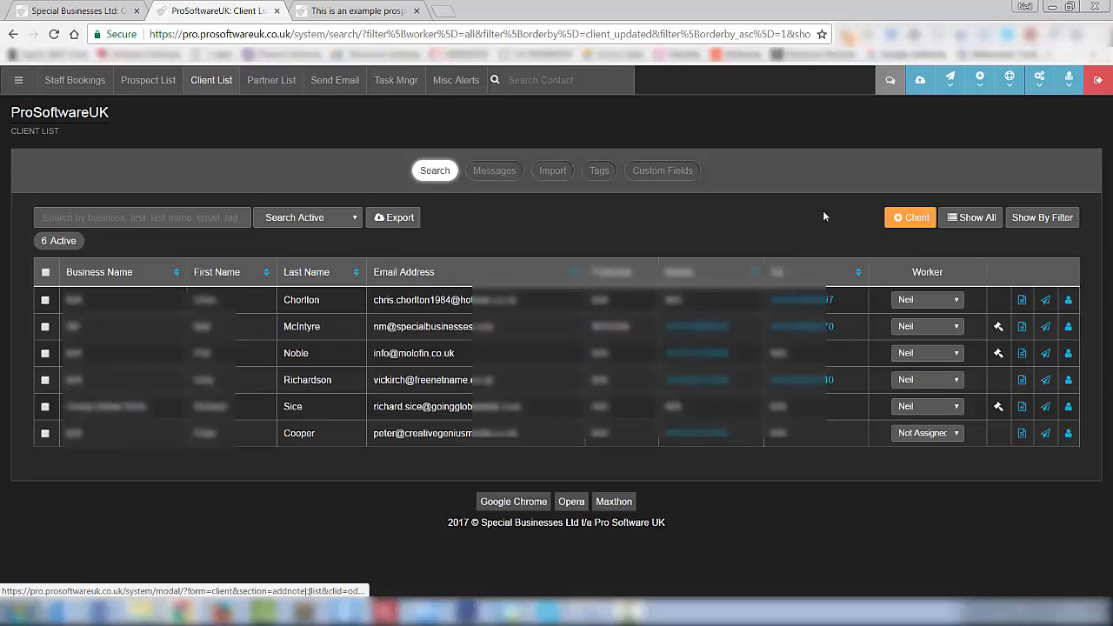
click(1046, 354)
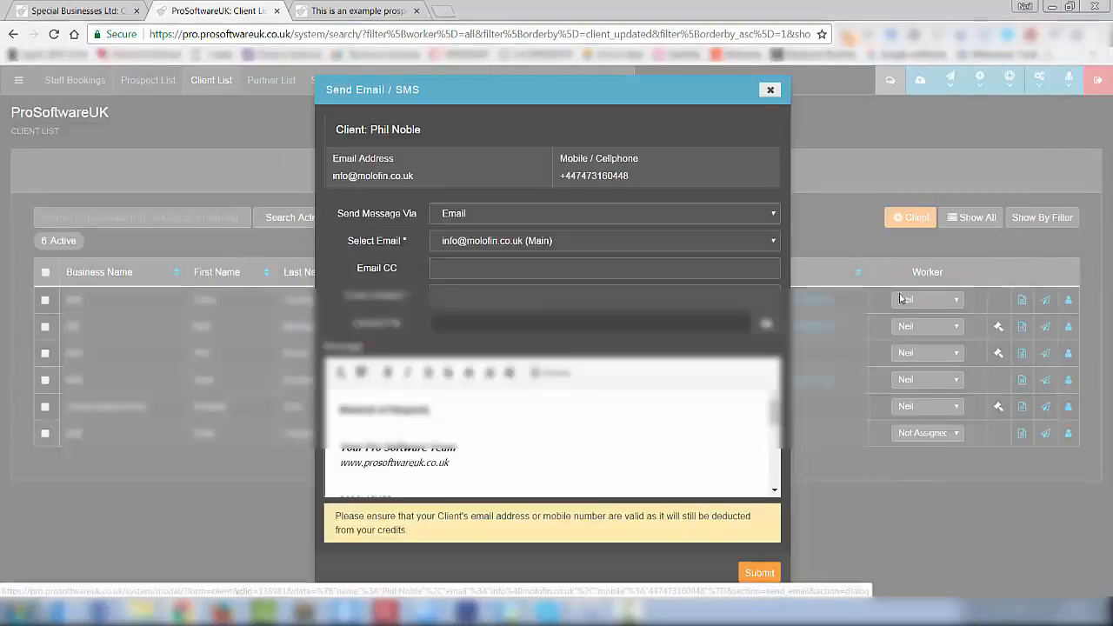
click(695, 212)
click(694, 212)
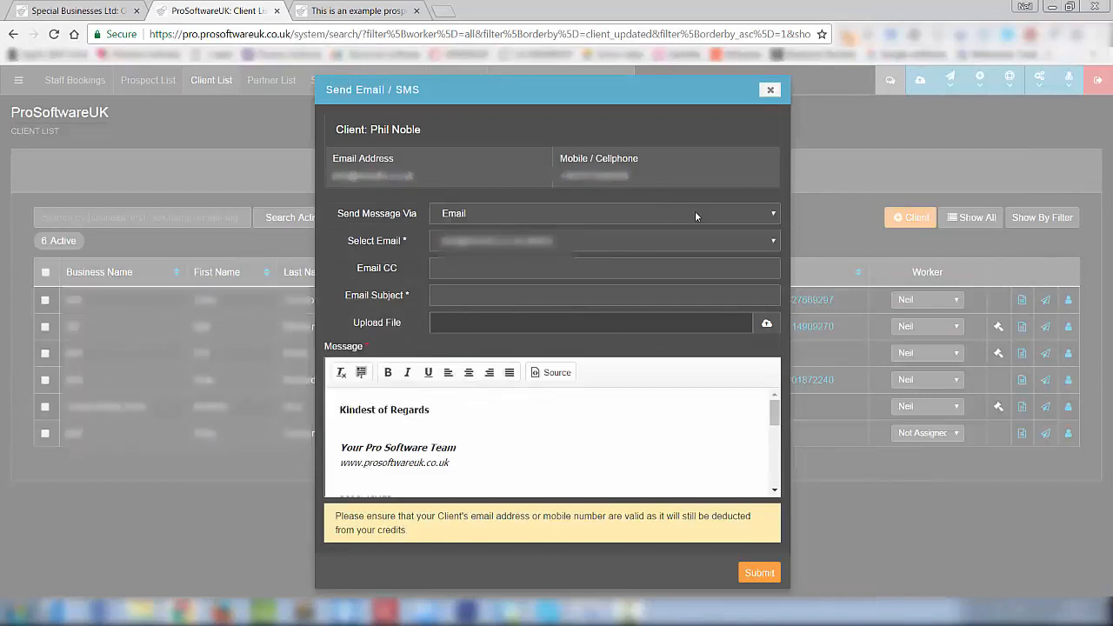
click(732, 247)
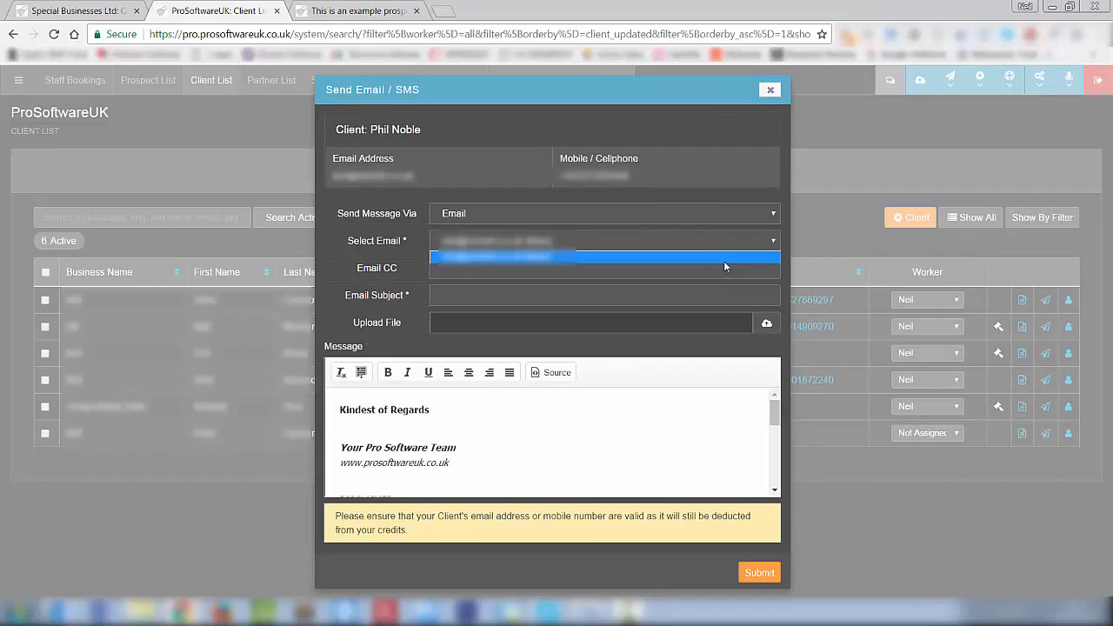
click(734, 235)
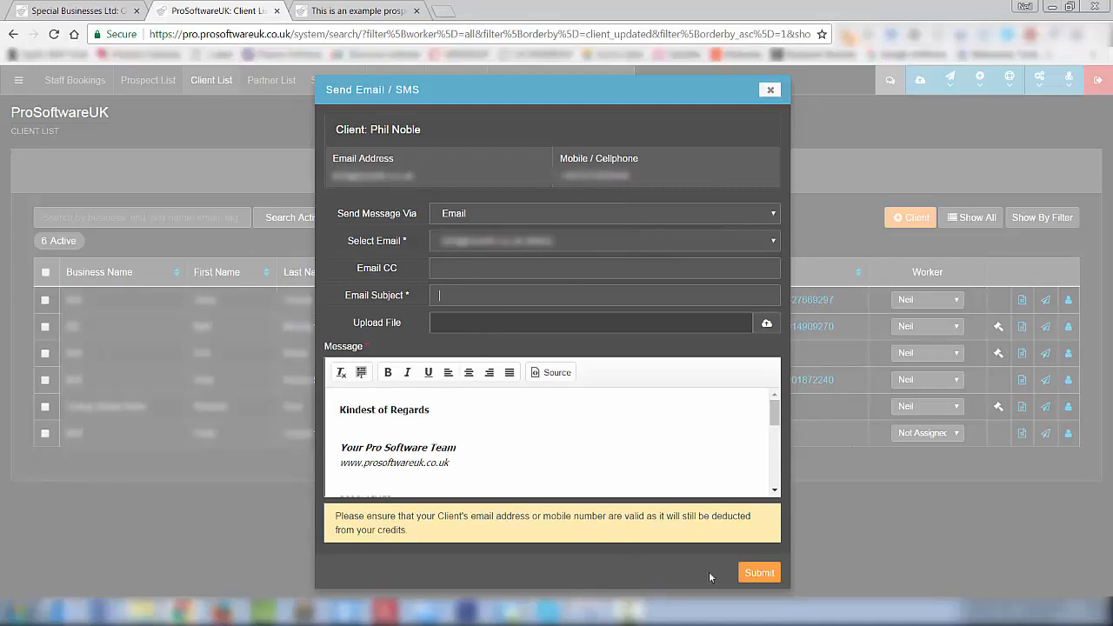
click(774, 218)
- Switch Send Message Via to Mobile for SMS, then close the dialog without sending
click(655, 244)
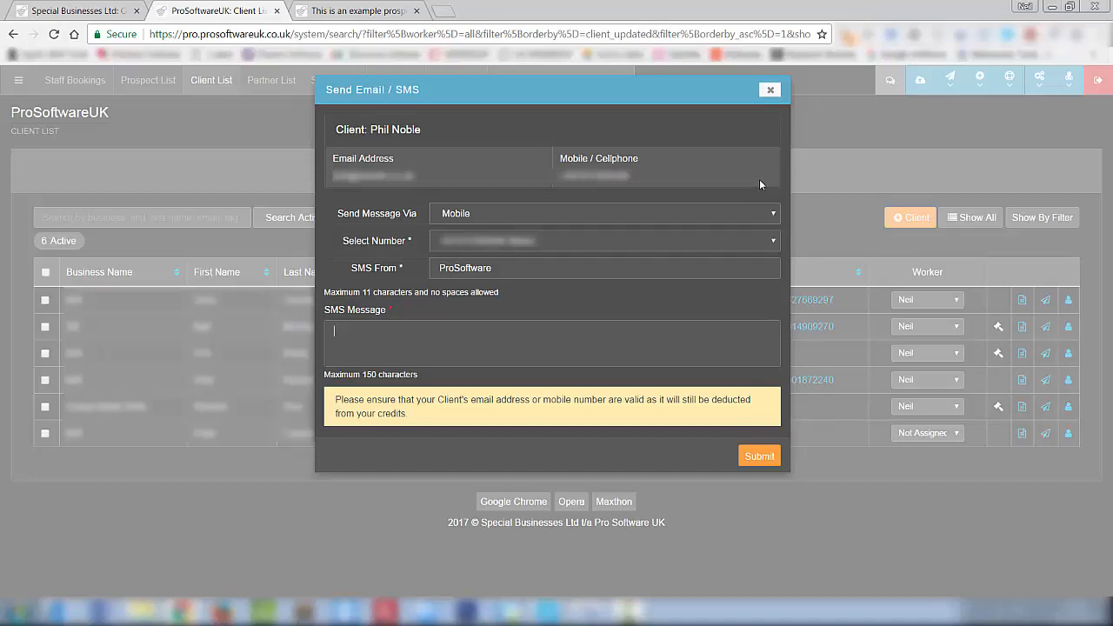
click(771, 91)
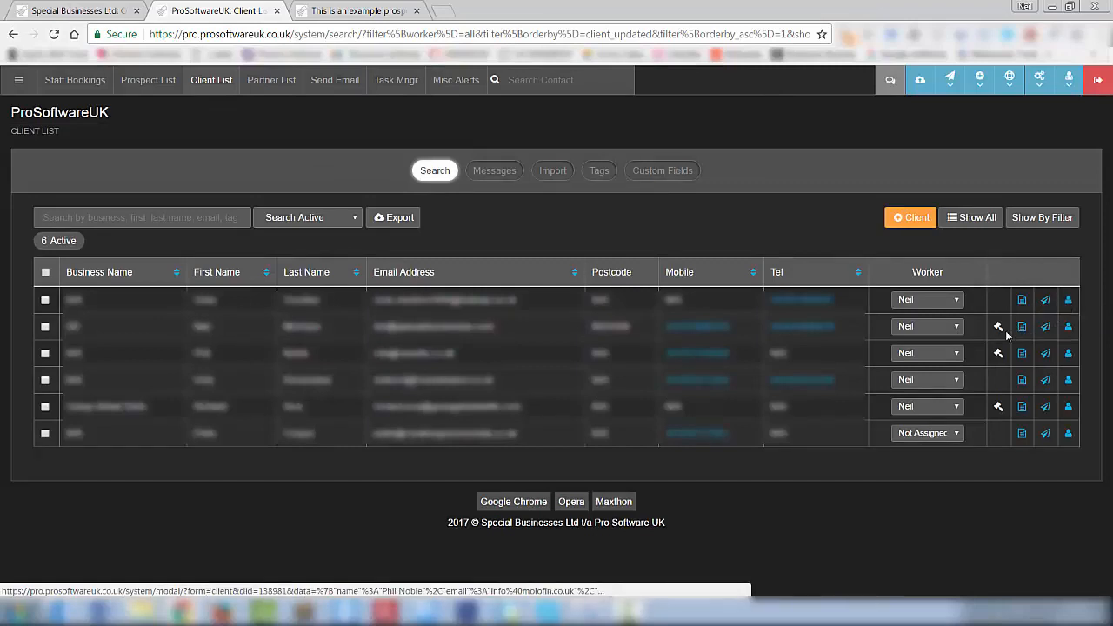
- Open the My Deal Title deal from row two's Involved in Deals popover
mouse_move(998, 327)
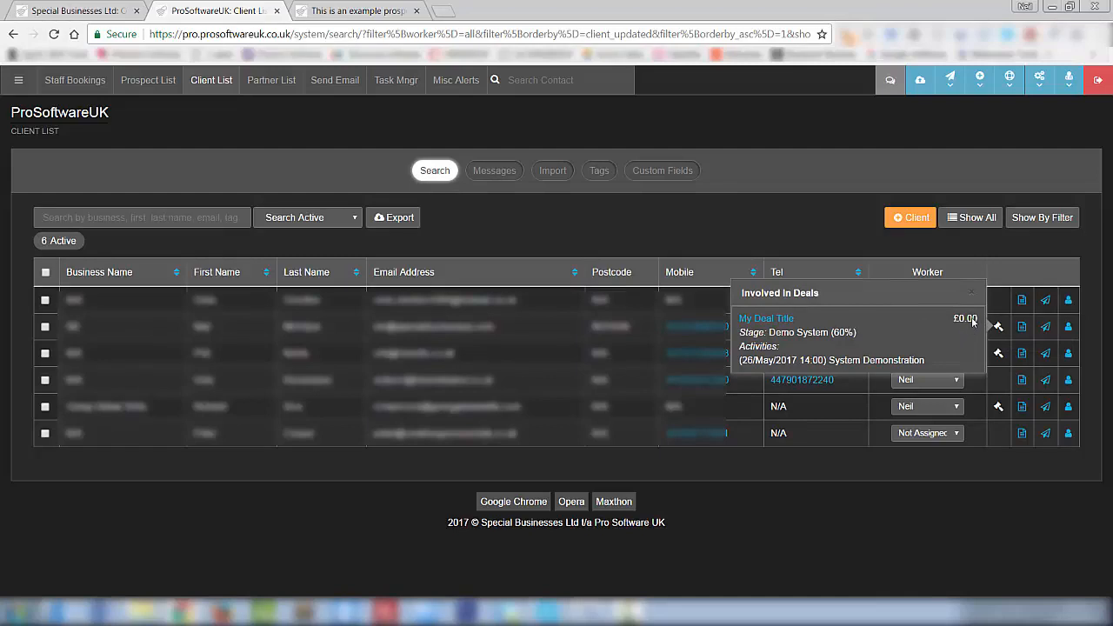
click(759, 321)
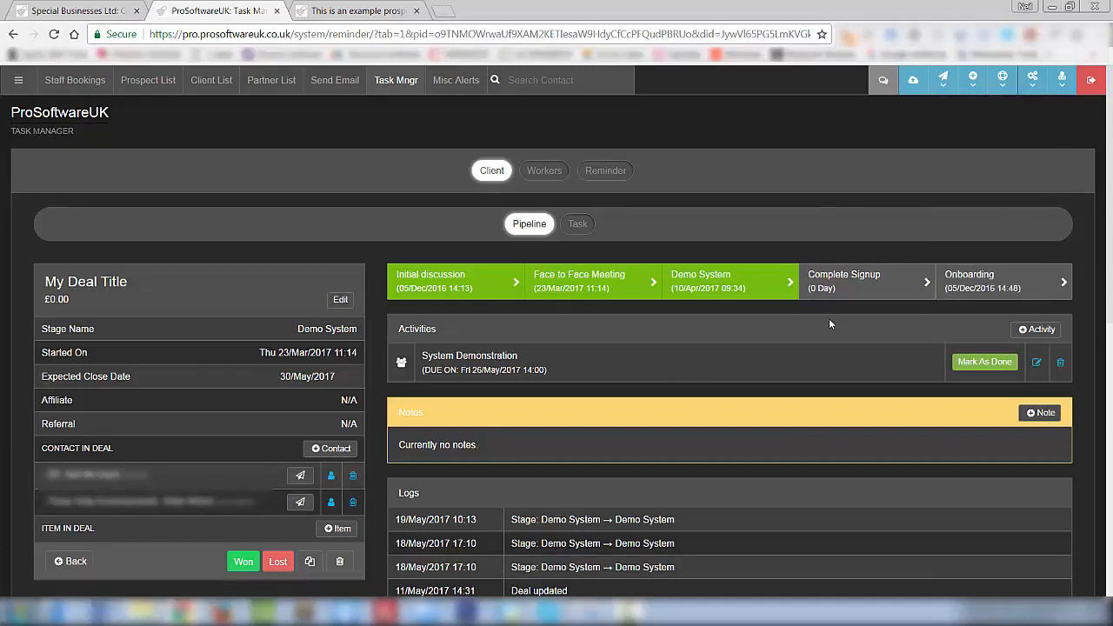
- Add a new Meeting activity to the deal named Costa Cath Up
click(1035, 331)
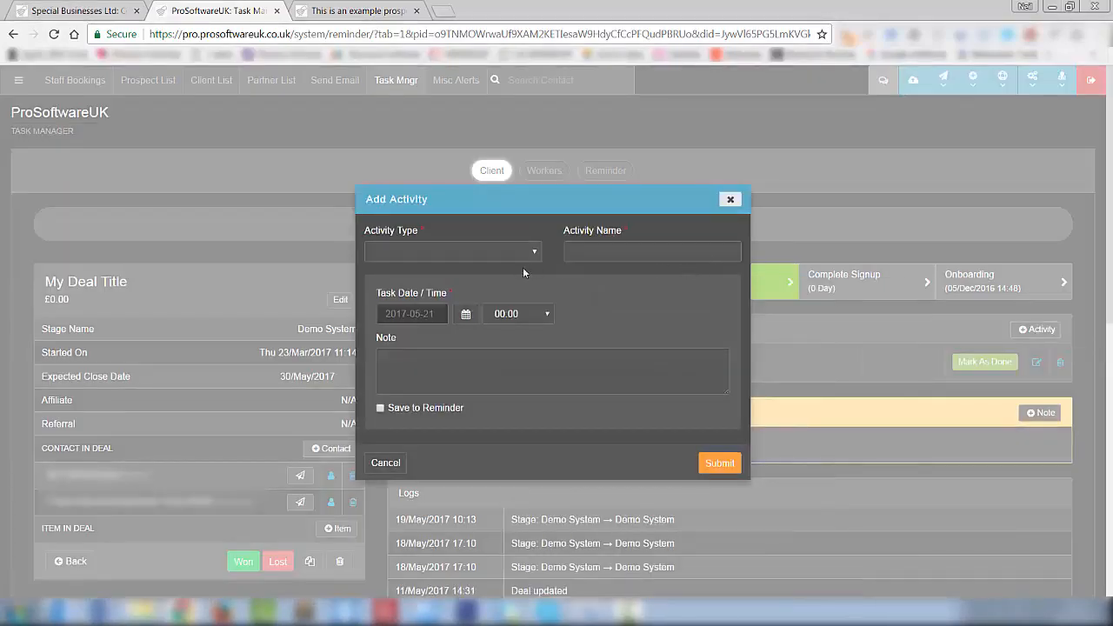
click(524, 253)
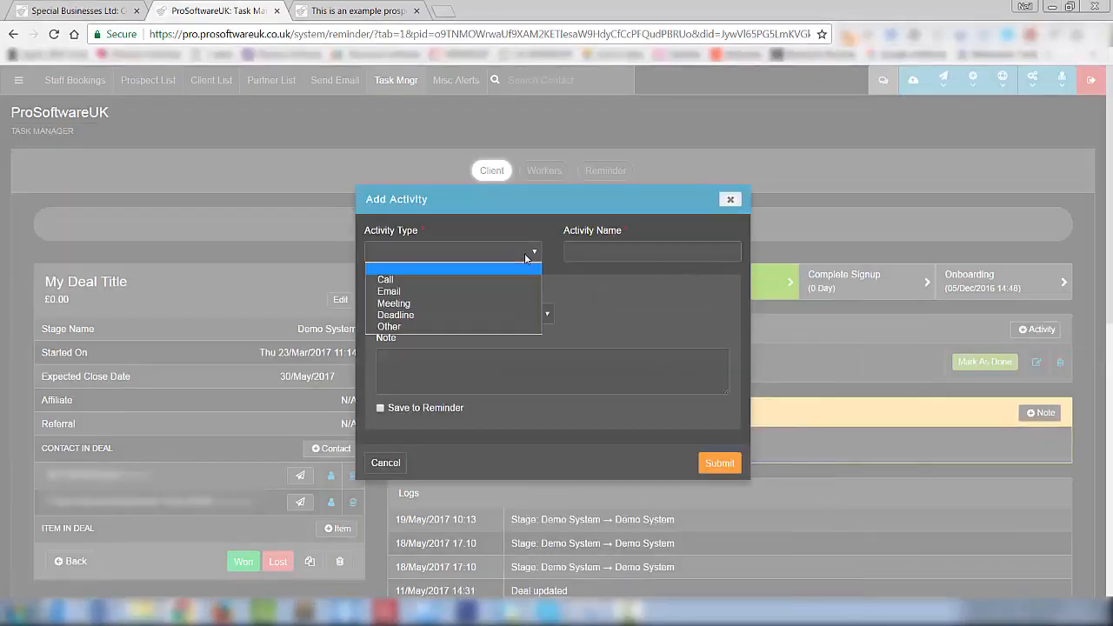
click(498, 304)
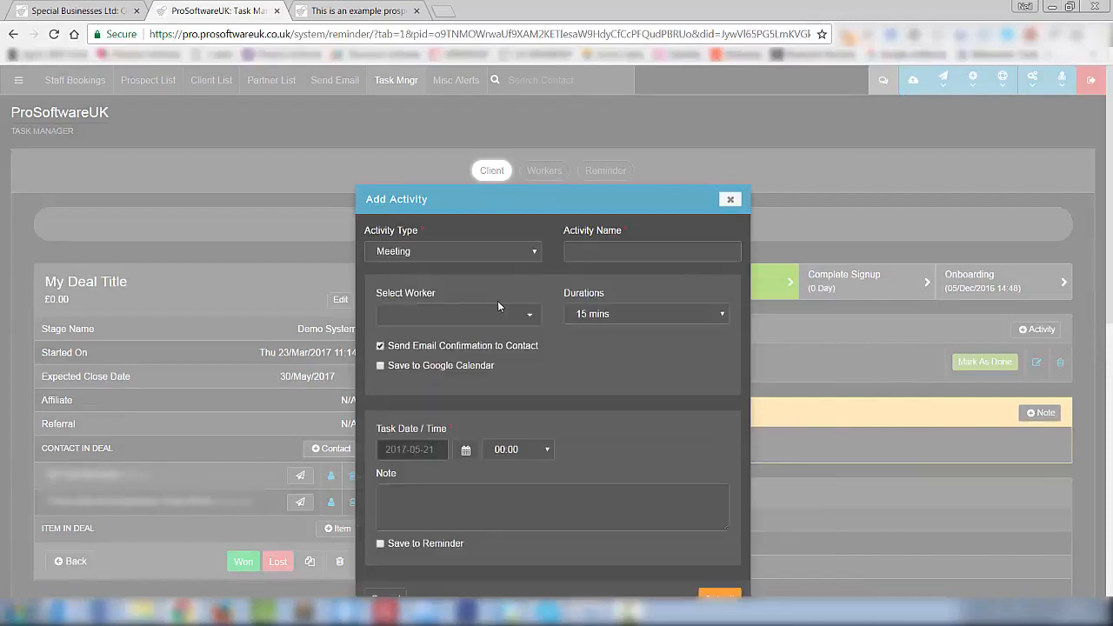
click(589, 248)
text(Costa Cath Up)
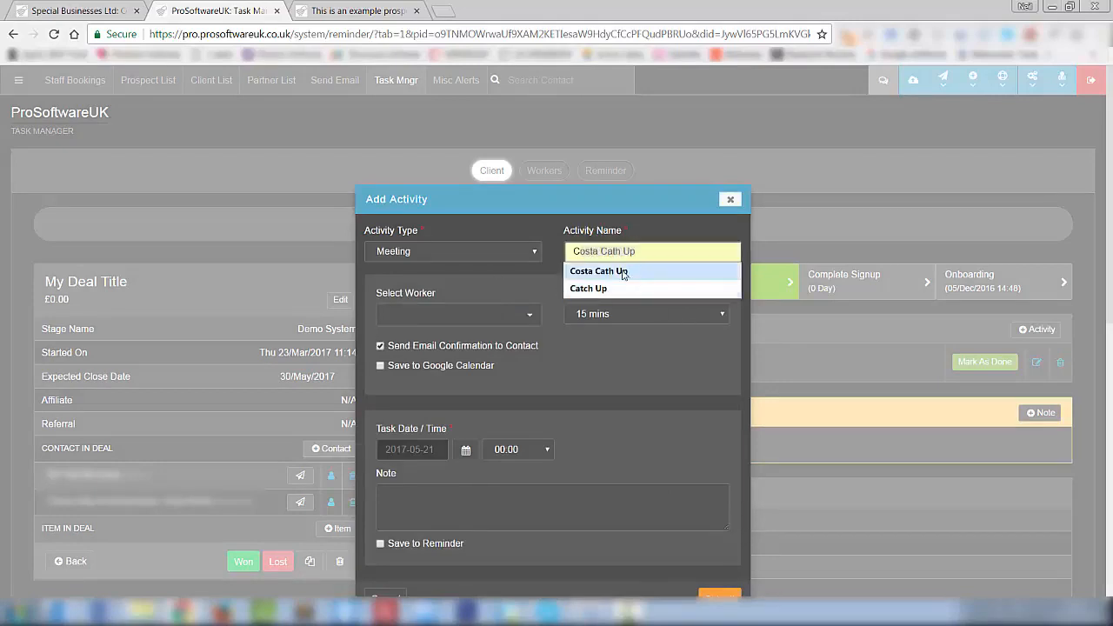
click(600, 271)
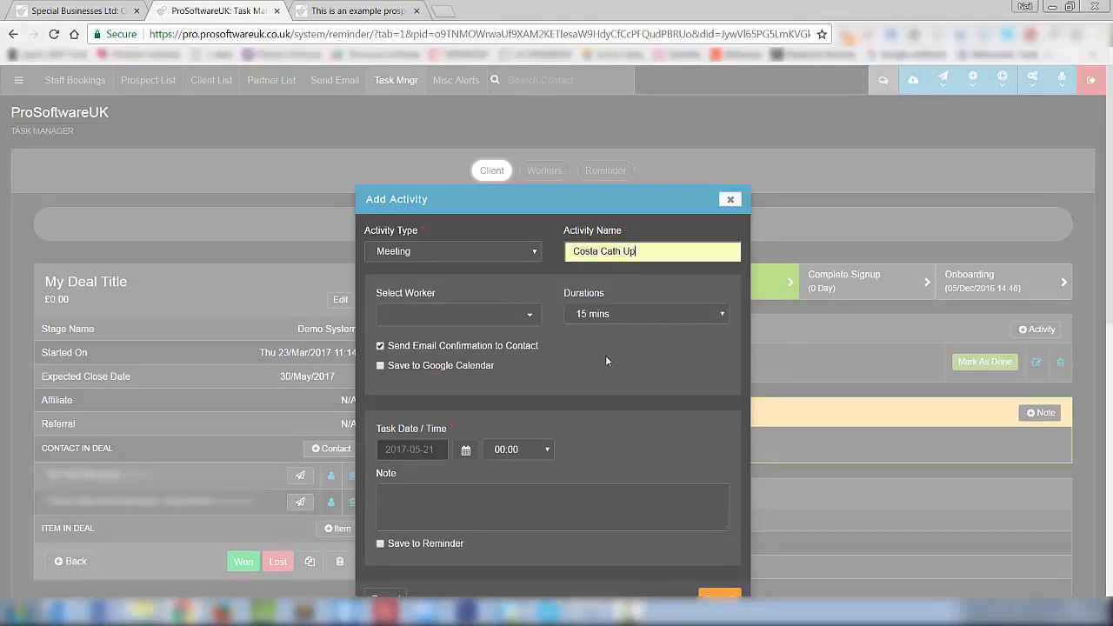
- Assign three workers to the meeting and set its duration to 1 hours
click(528, 317)
click(437, 361)
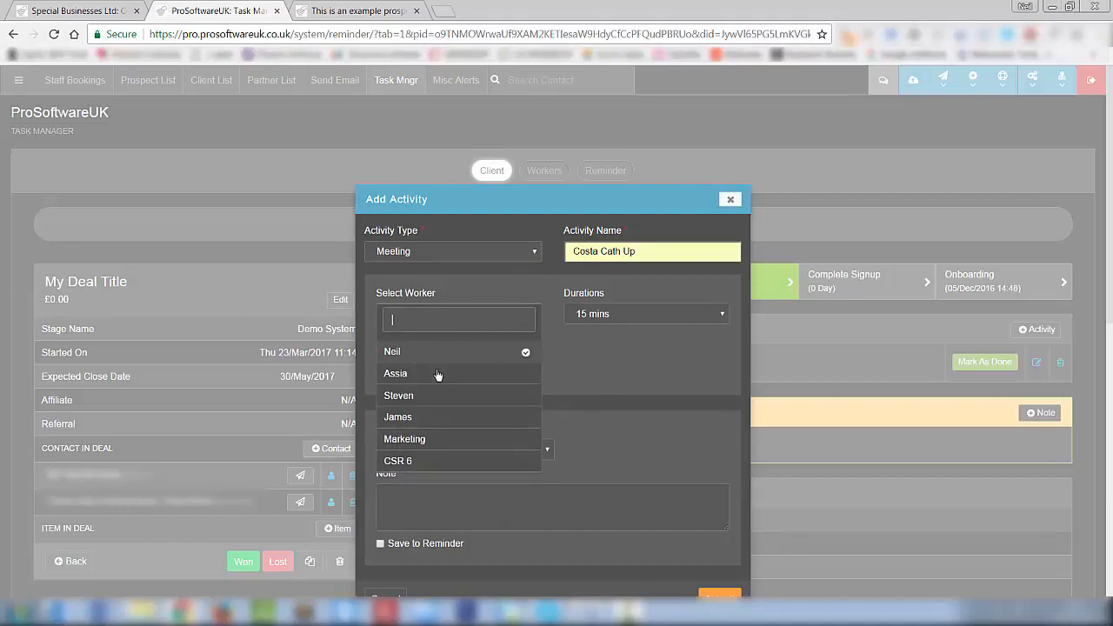
click(439, 374)
click(453, 402)
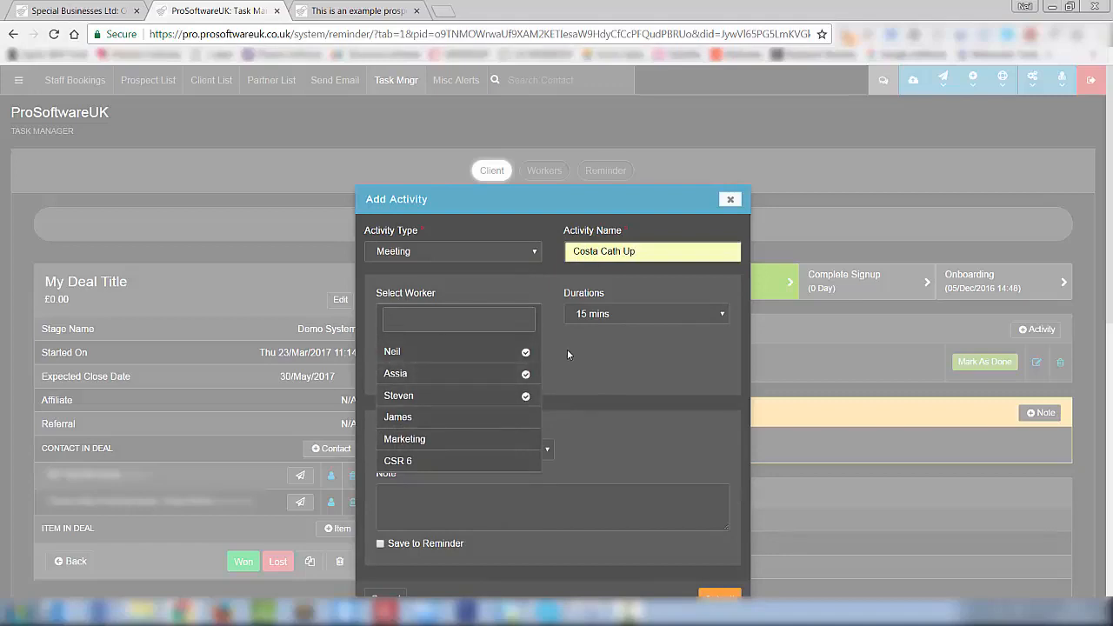
click(567, 349)
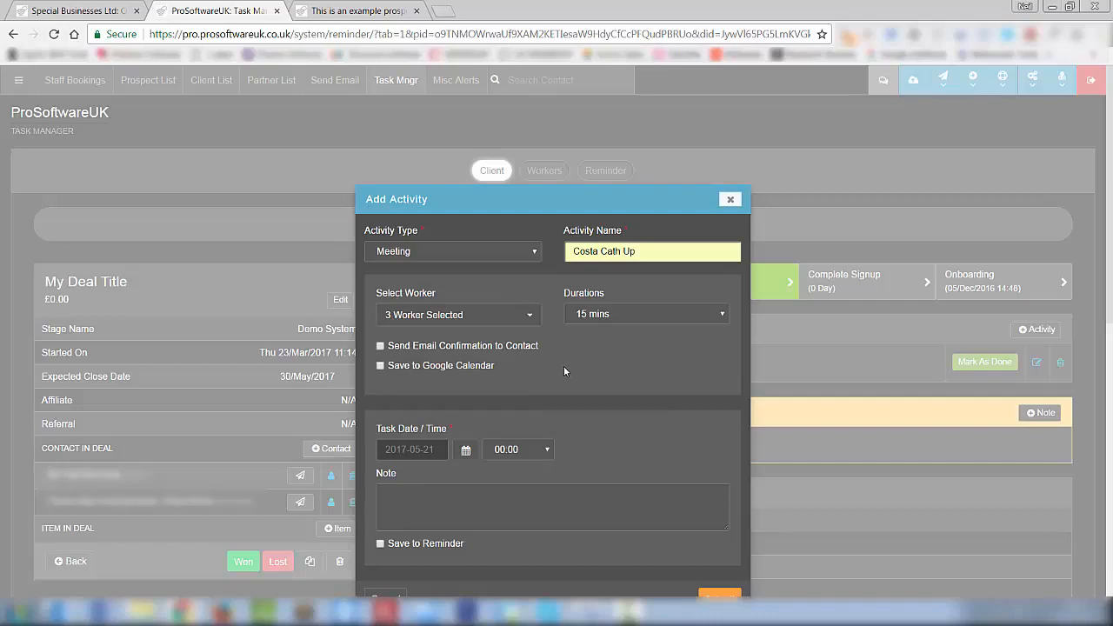
click(670, 311)
click(639, 368)
- Save the meeting to Google Calendar and schedule it for 24 May 2017 at 11:00
click(380, 366)
click(465, 449)
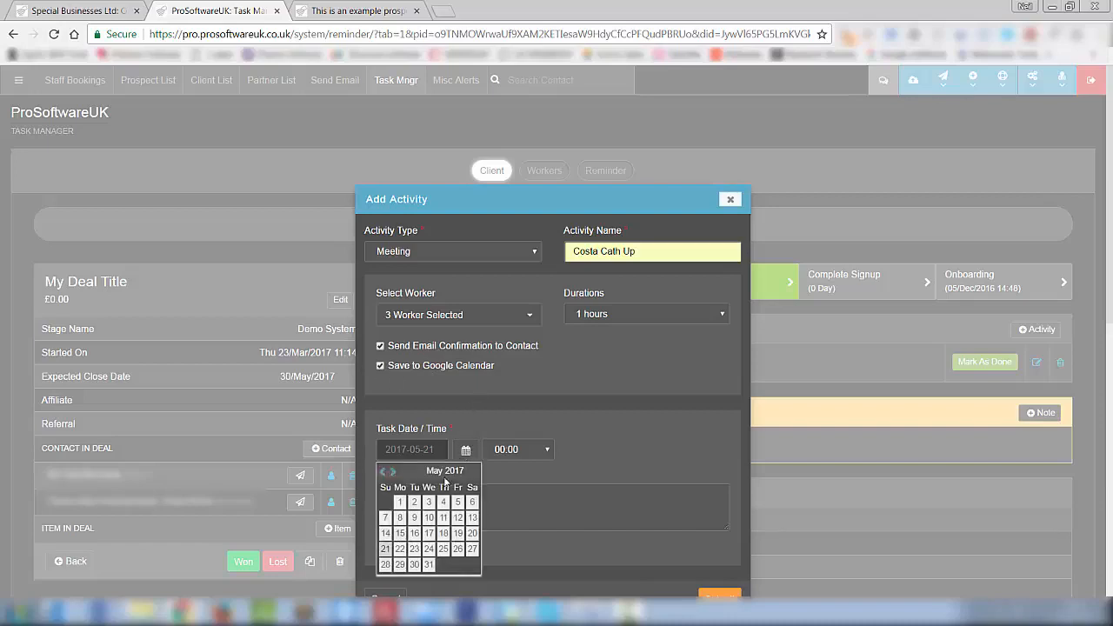
click(428, 548)
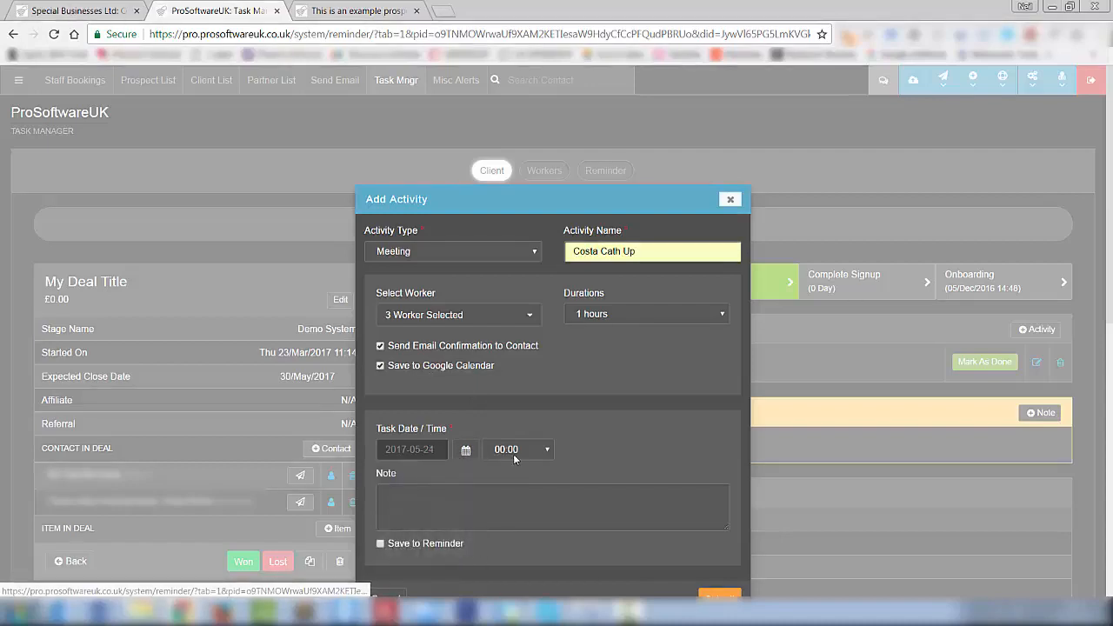
click(514, 449)
scroll(519, 330, down, 4)
click(520, 356)
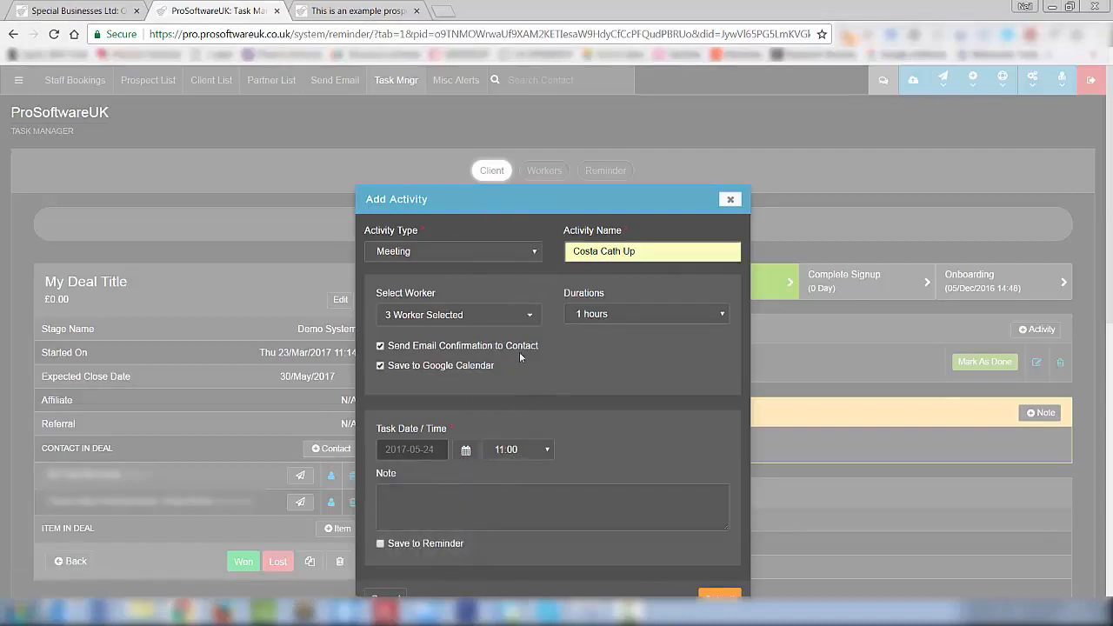
- Add reminder, email and SMS notifications 15 Minutes Before, then discard the activity unsaved
click(399, 488)
scroll(565, 470, down, 1)
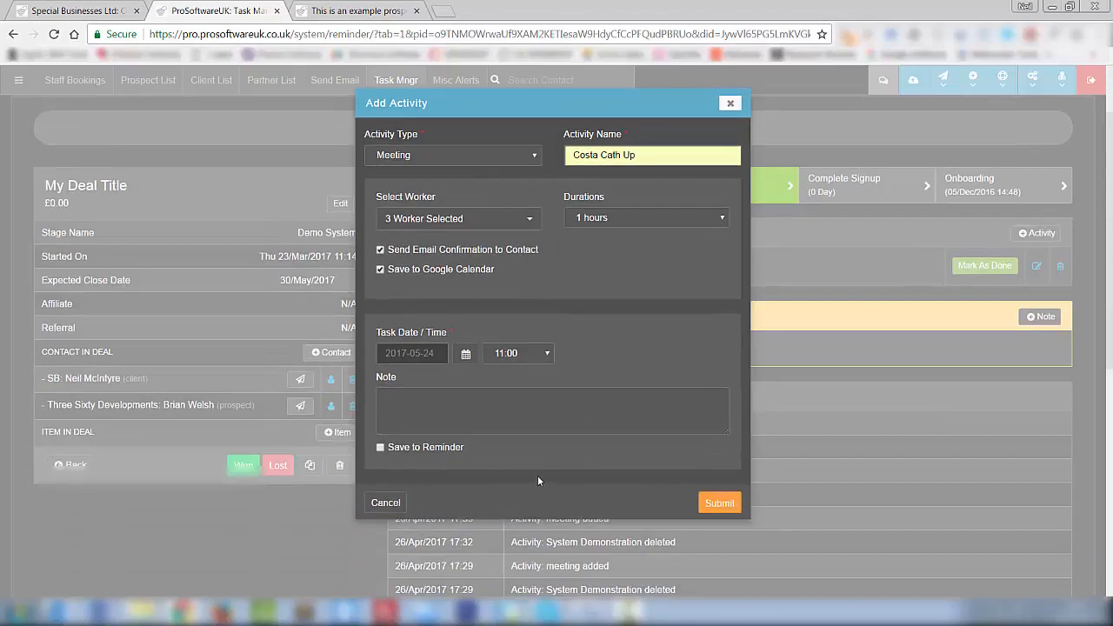
click(380, 449)
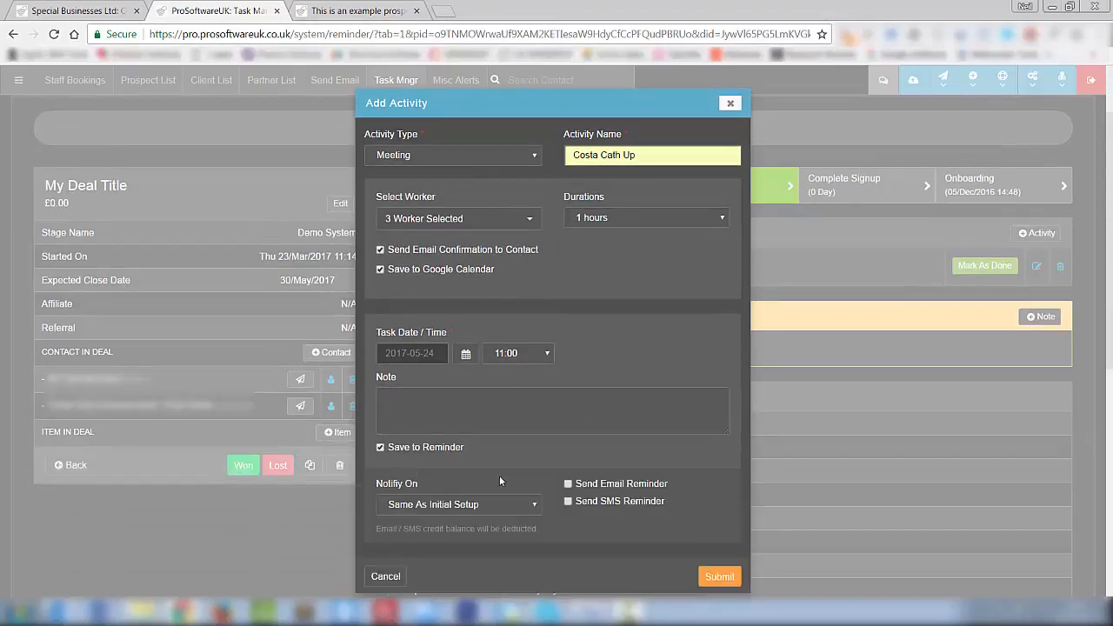
click(568, 483)
click(569, 502)
click(523, 505)
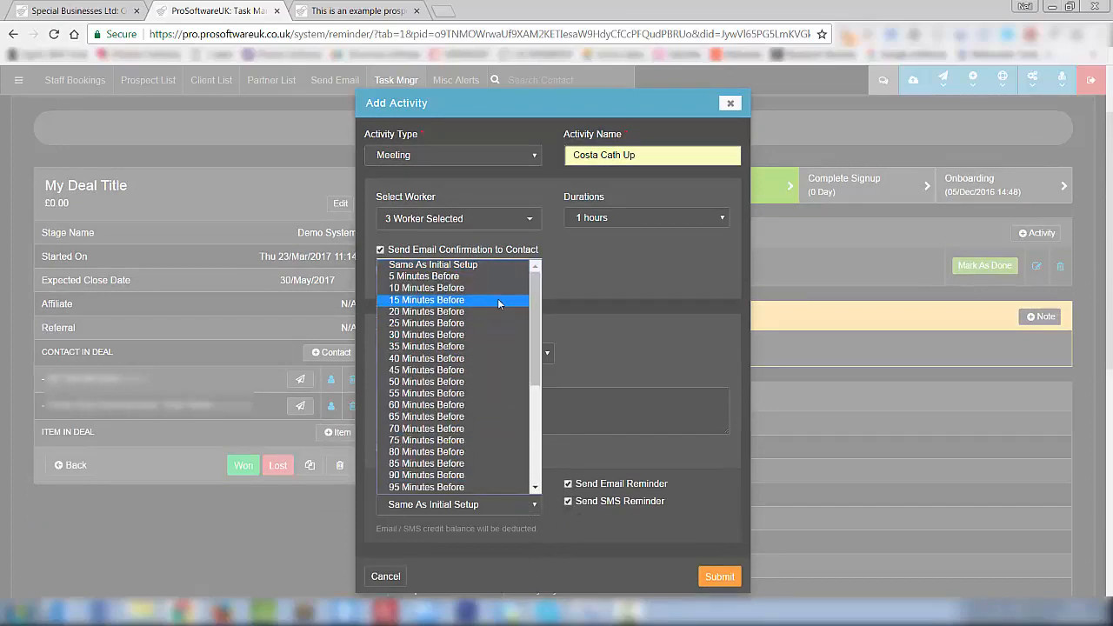
click(499, 300)
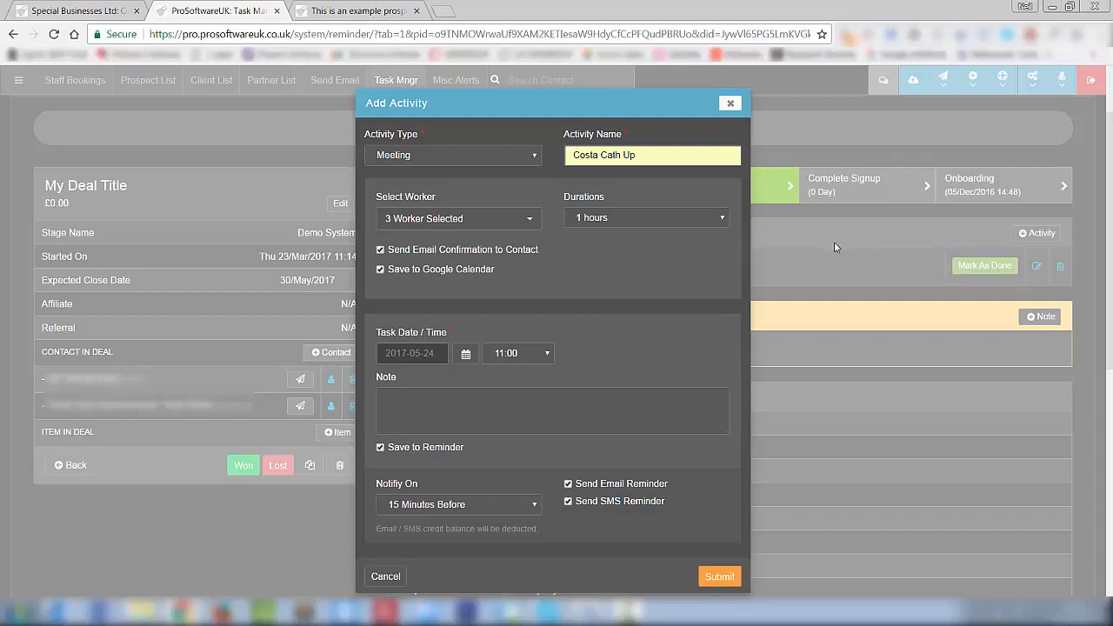
click(731, 104)
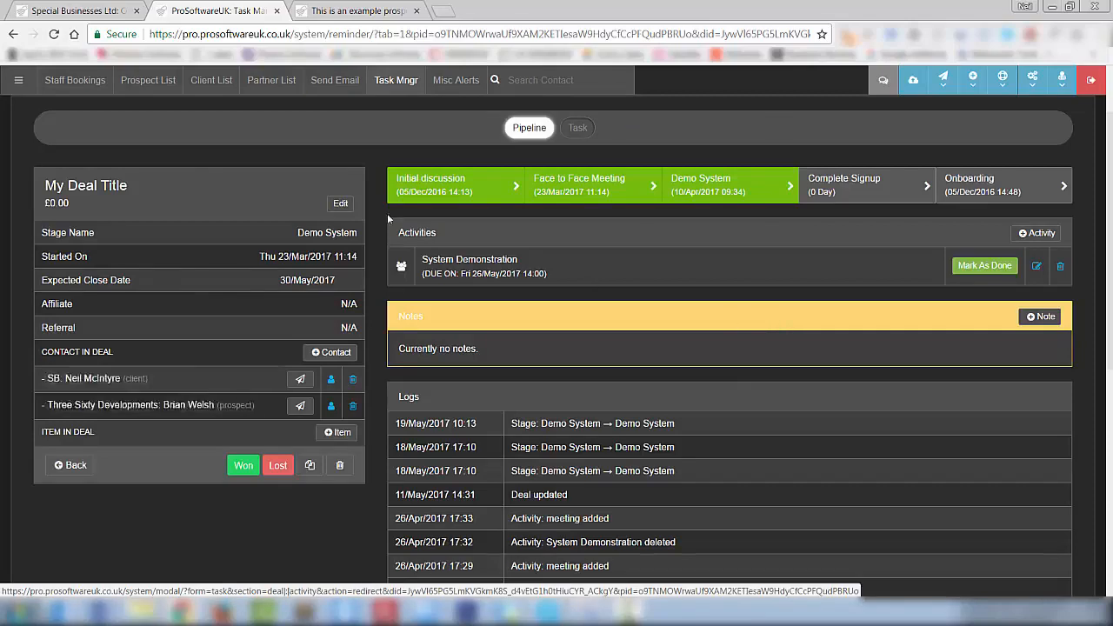
click(1035, 267)
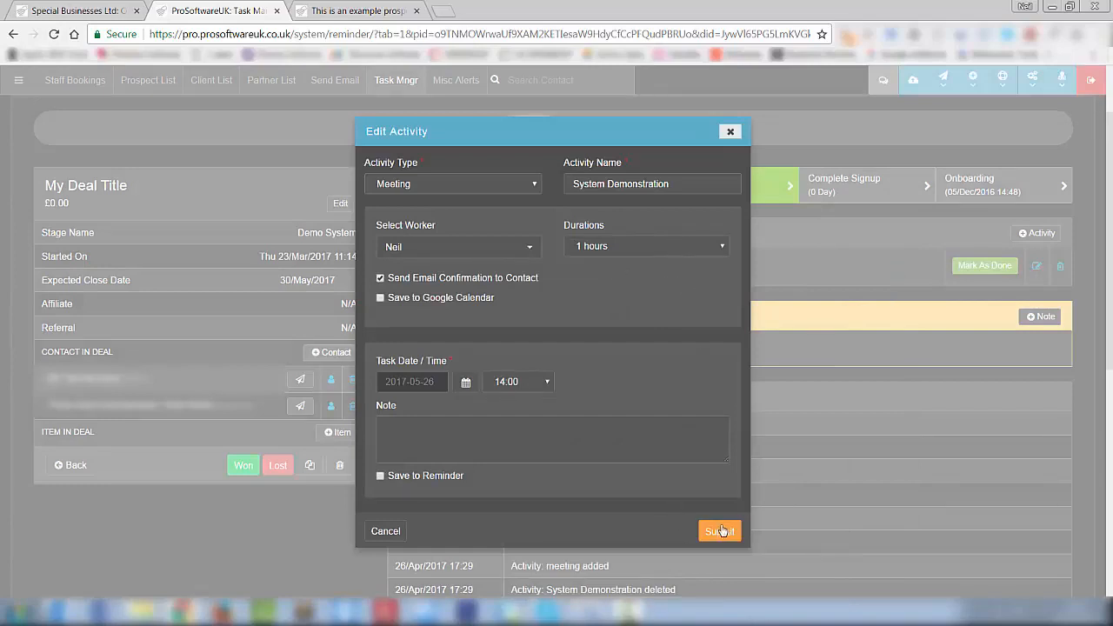
click(731, 134)
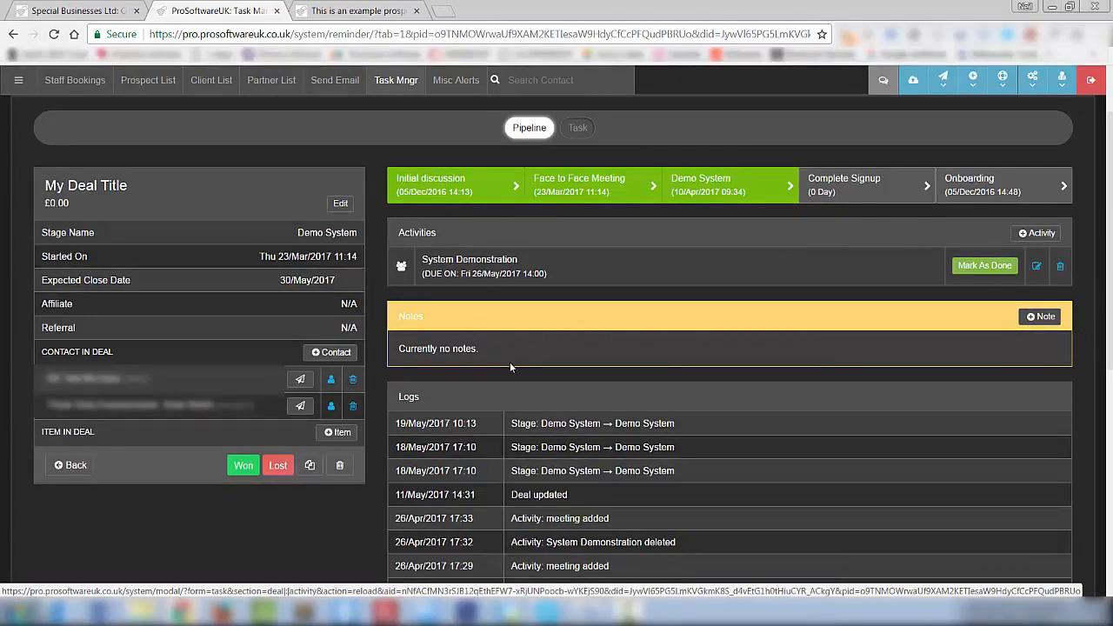
scroll(512, 360, down, 1)
scroll(550, 378, down, 4)
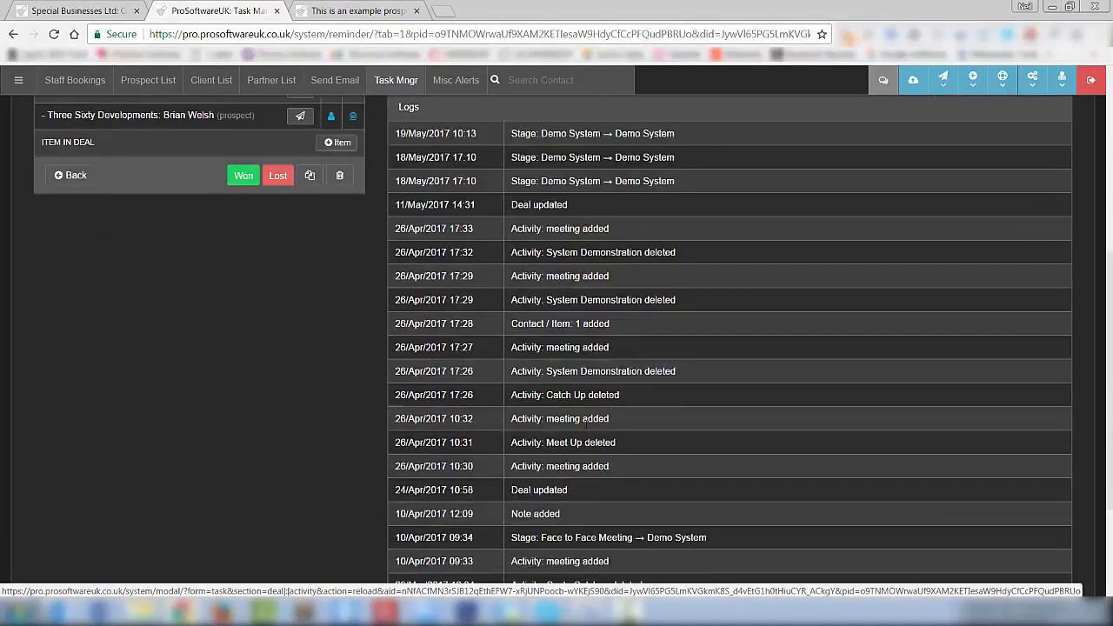
scroll(550, 378, up, 2)
scroll(550, 378, up, 2)
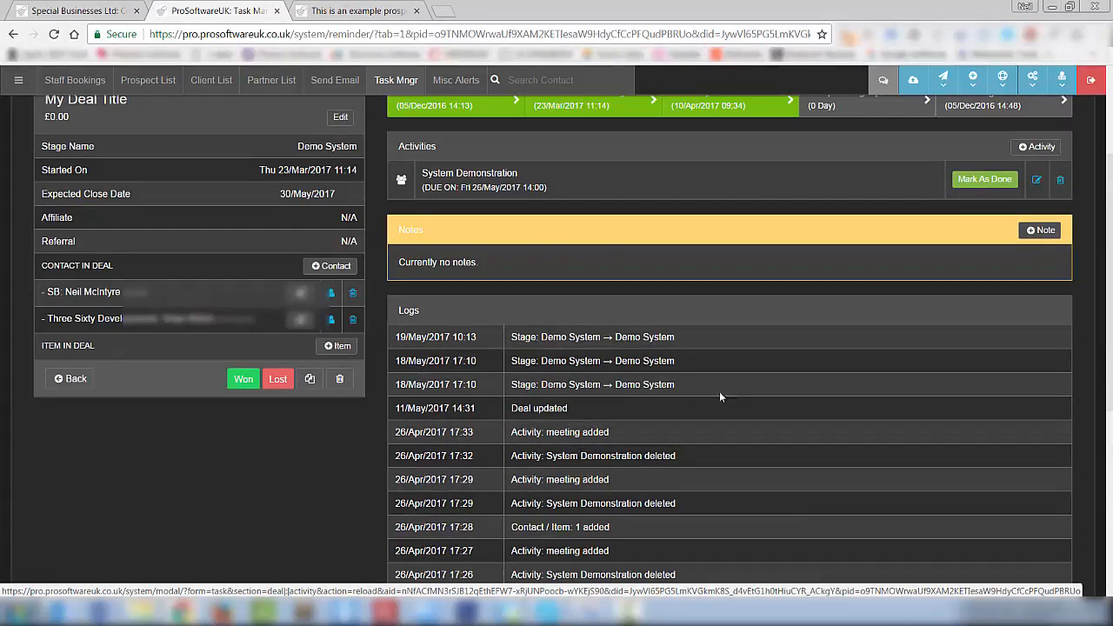
scroll(630, 405, up, 3)
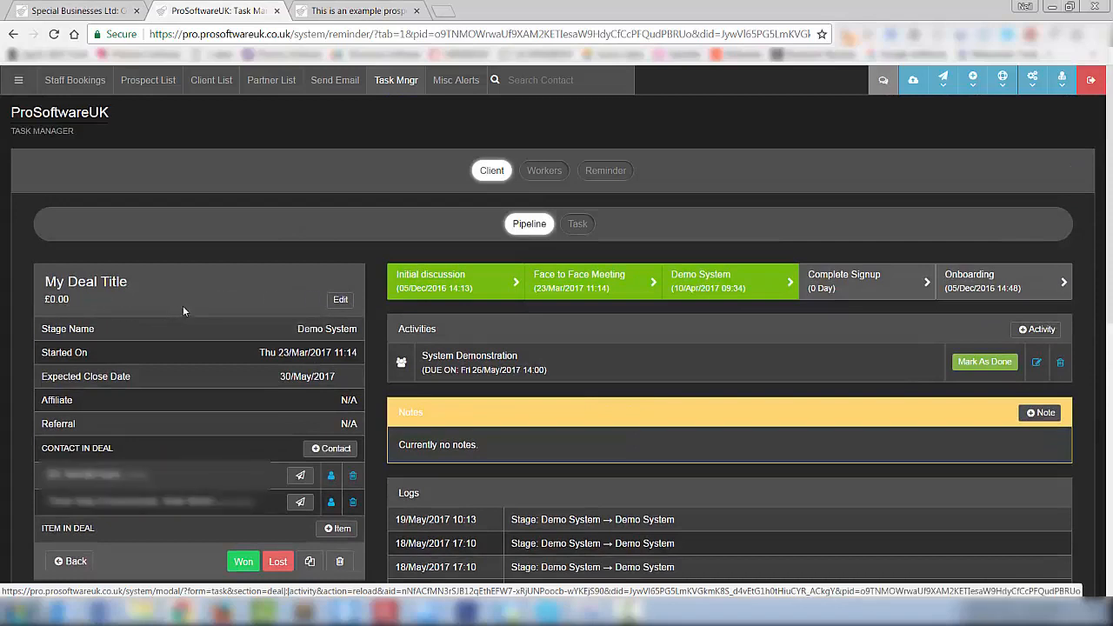
click(341, 304)
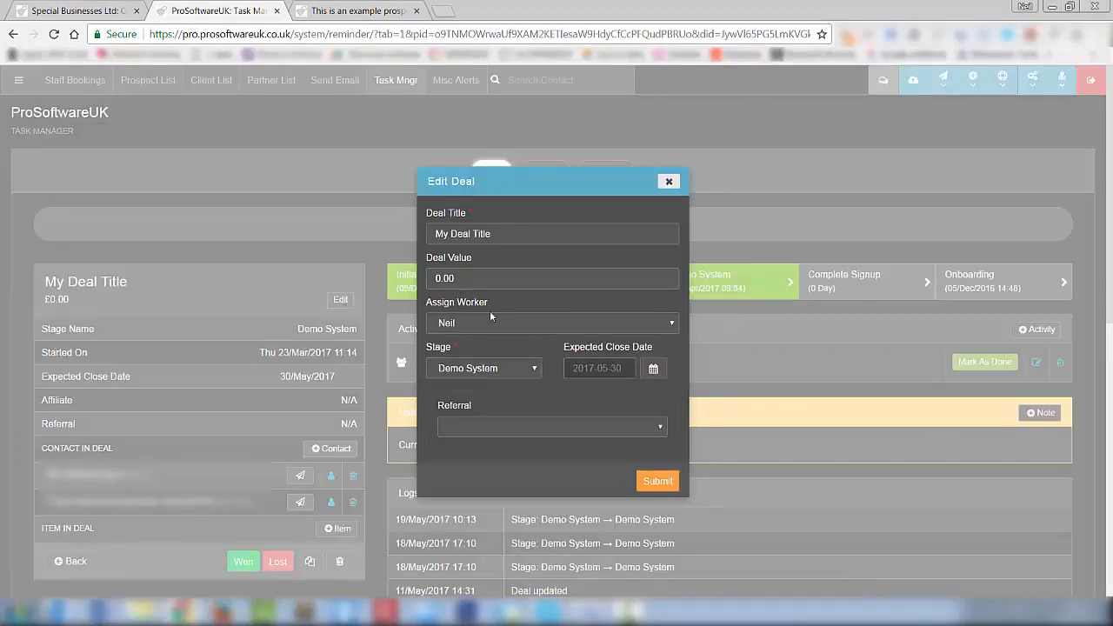
click(585, 431)
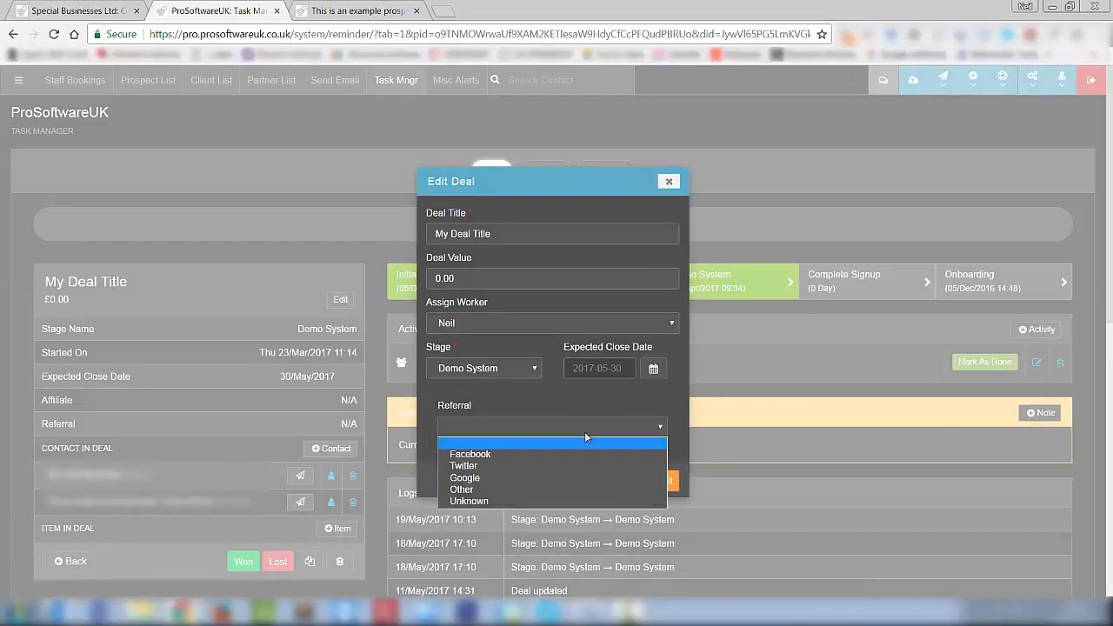
click(586, 435)
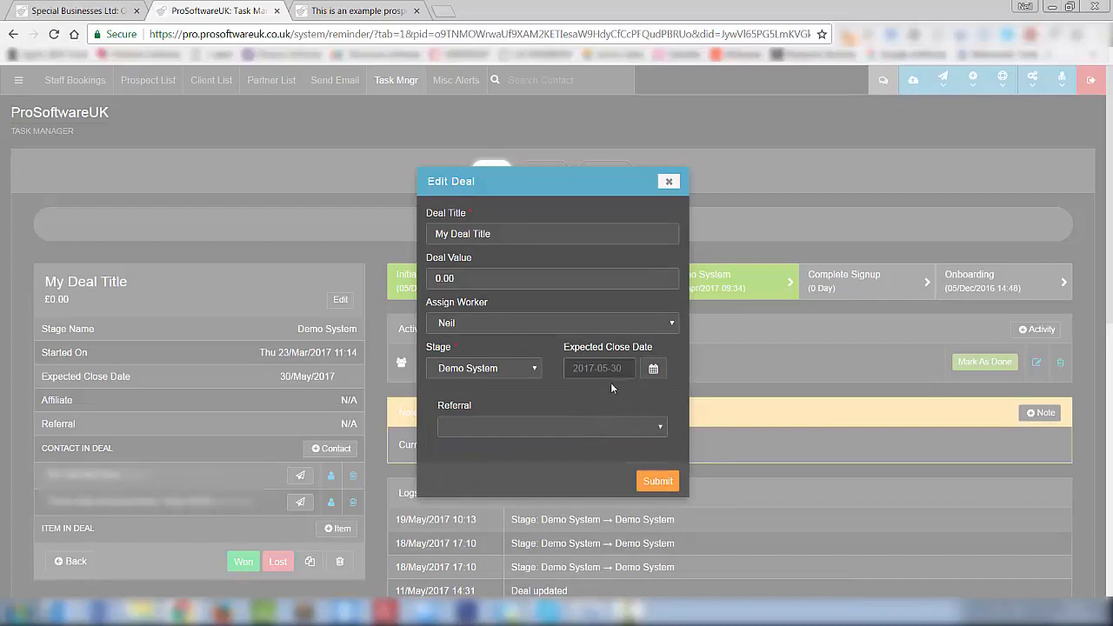
click(668, 183)
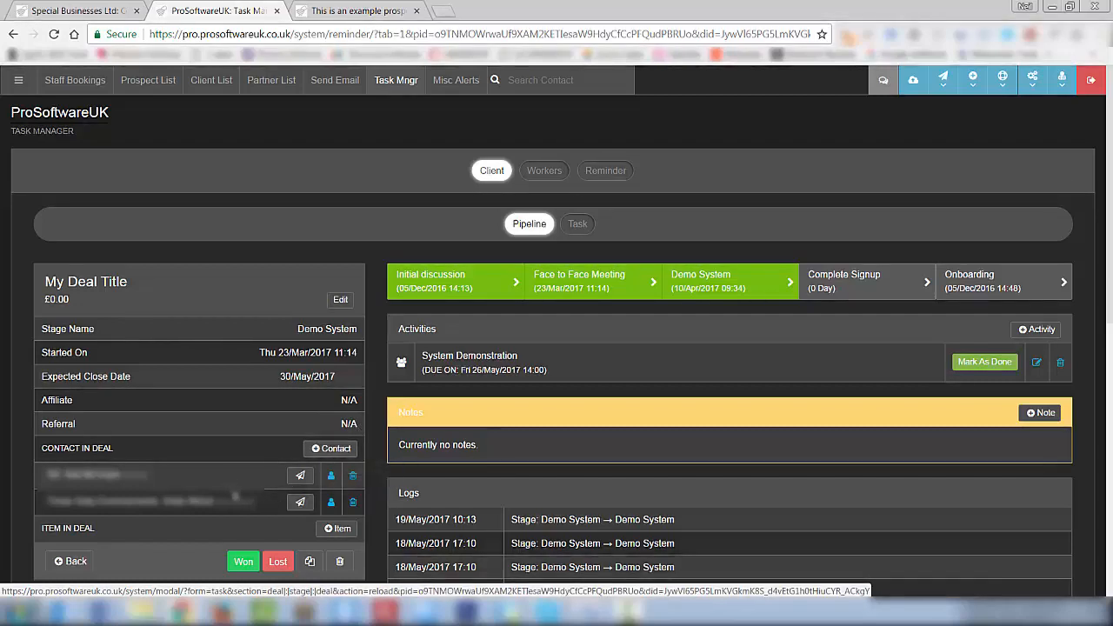
- Cancel the contact search without adding anyone and start an email/SMS to the first contact
click(339, 449)
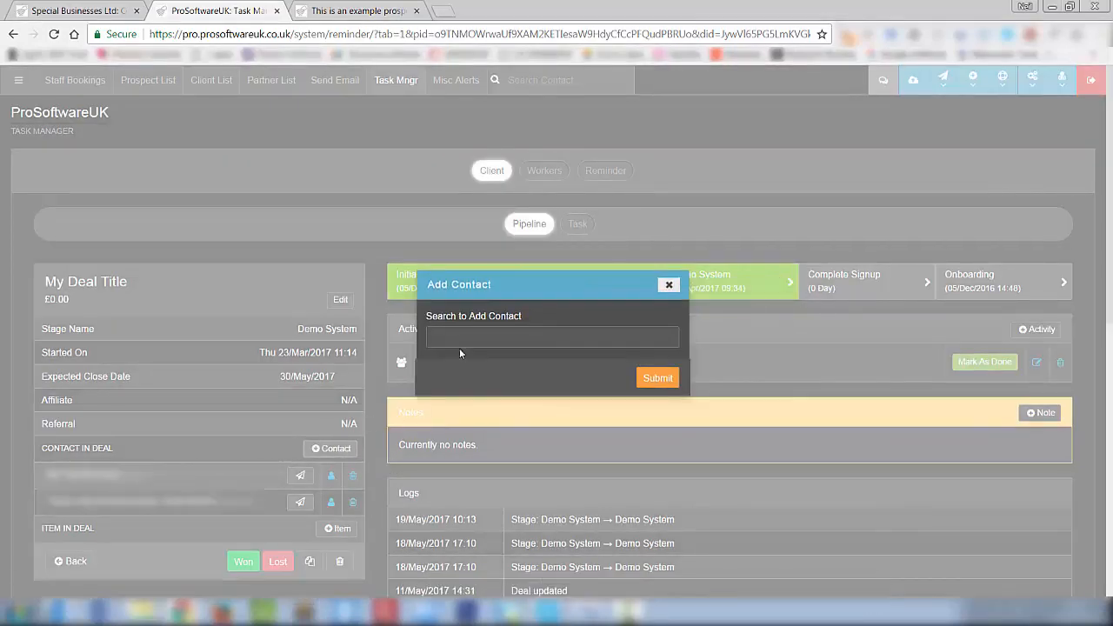
click(466, 336)
text(neio)
key(BackSpace)
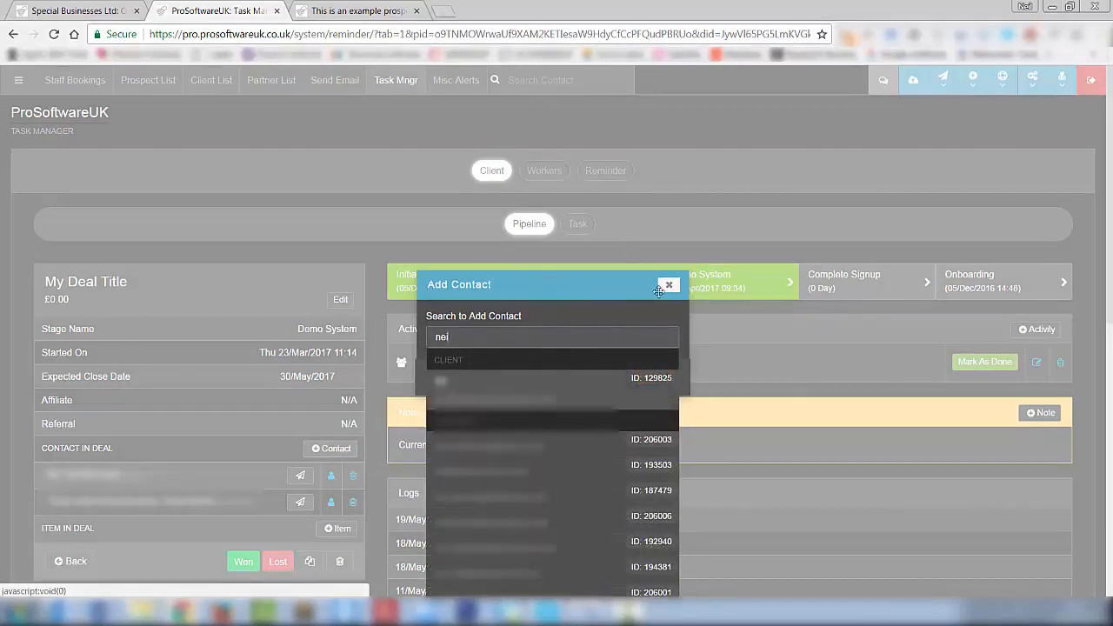
click(669, 284)
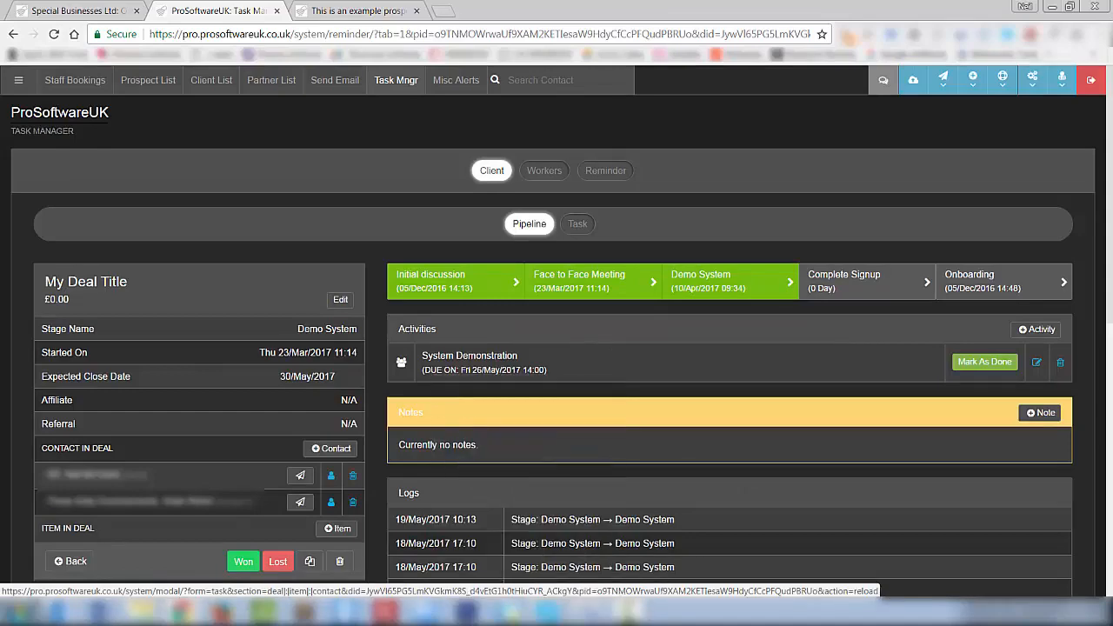
click(300, 475)
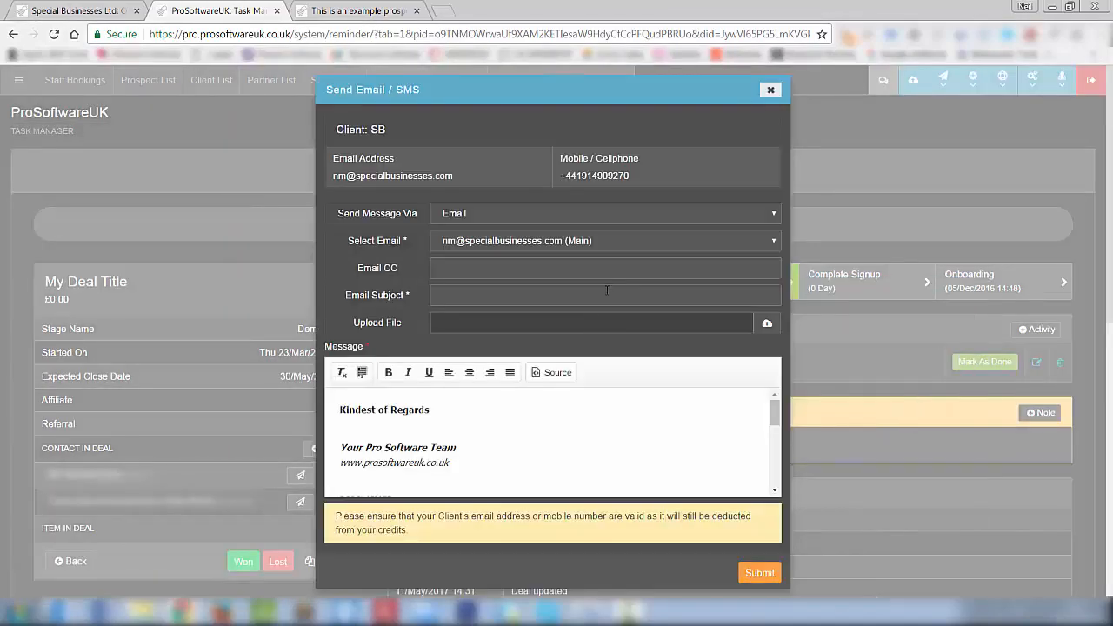
- Close the Send Email / SMS form unsent and scroll down the My Deal Title page
click(771, 89)
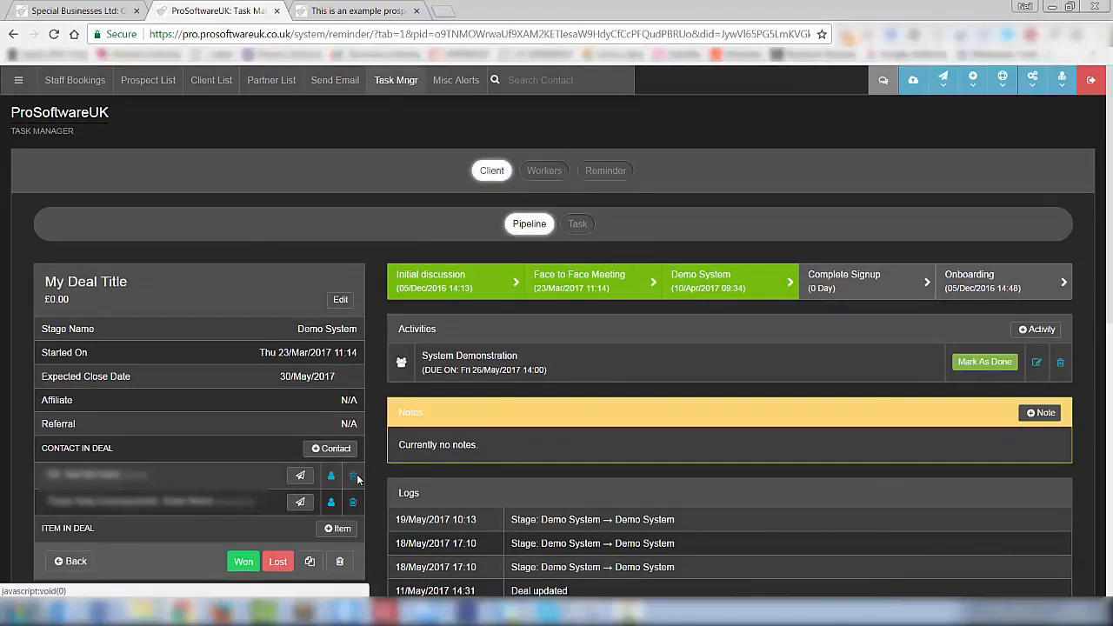
scroll(356, 481, down, 1)
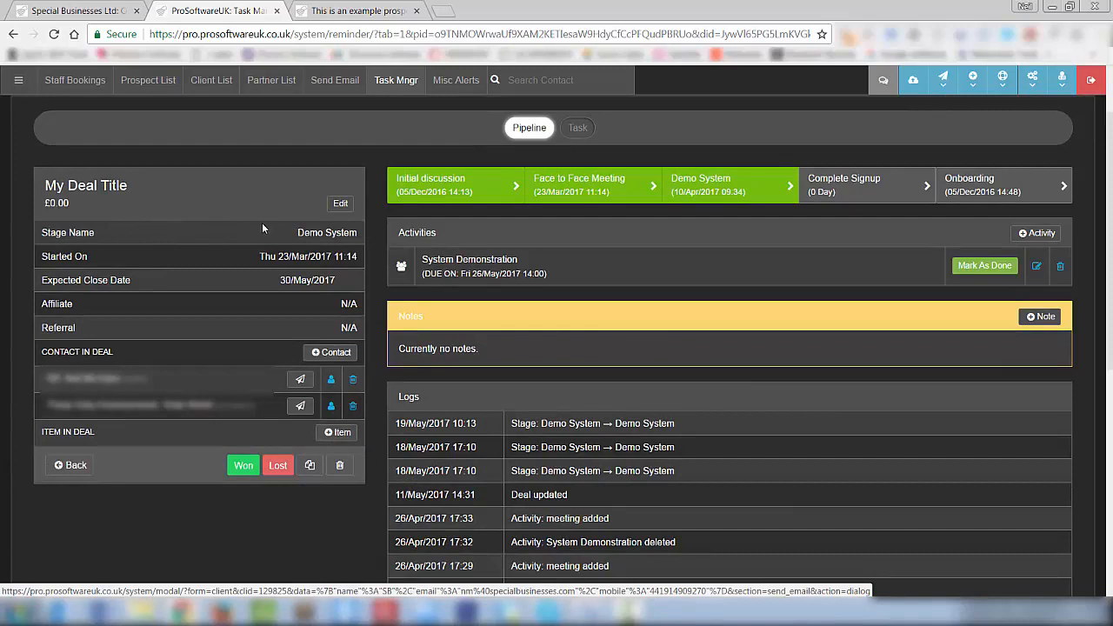
click(340, 432)
click(503, 335)
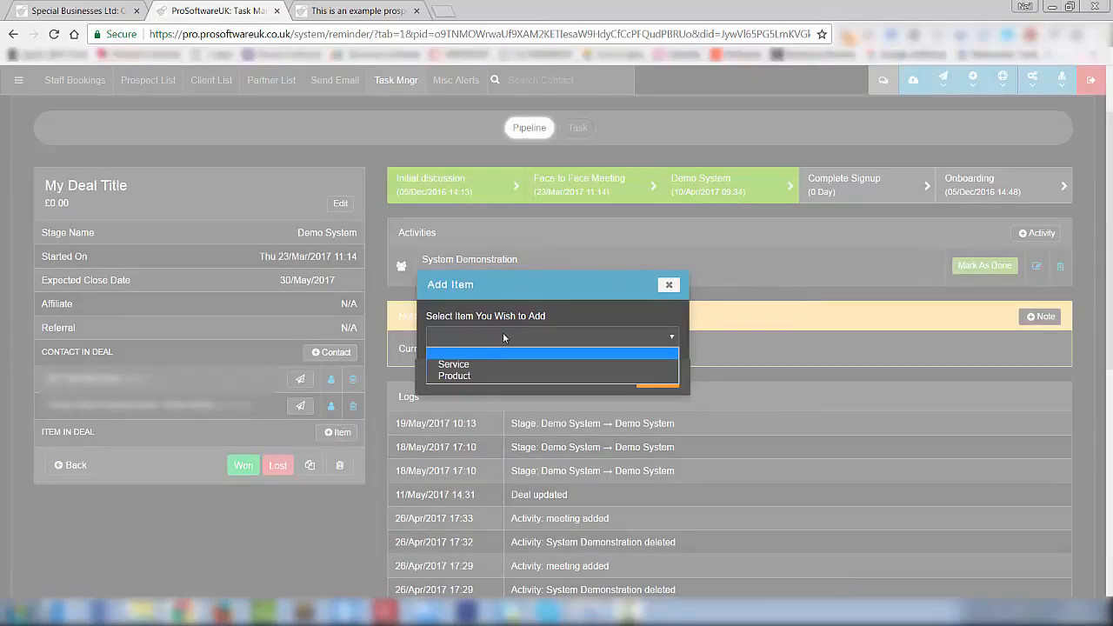
click(499, 361)
click(509, 381)
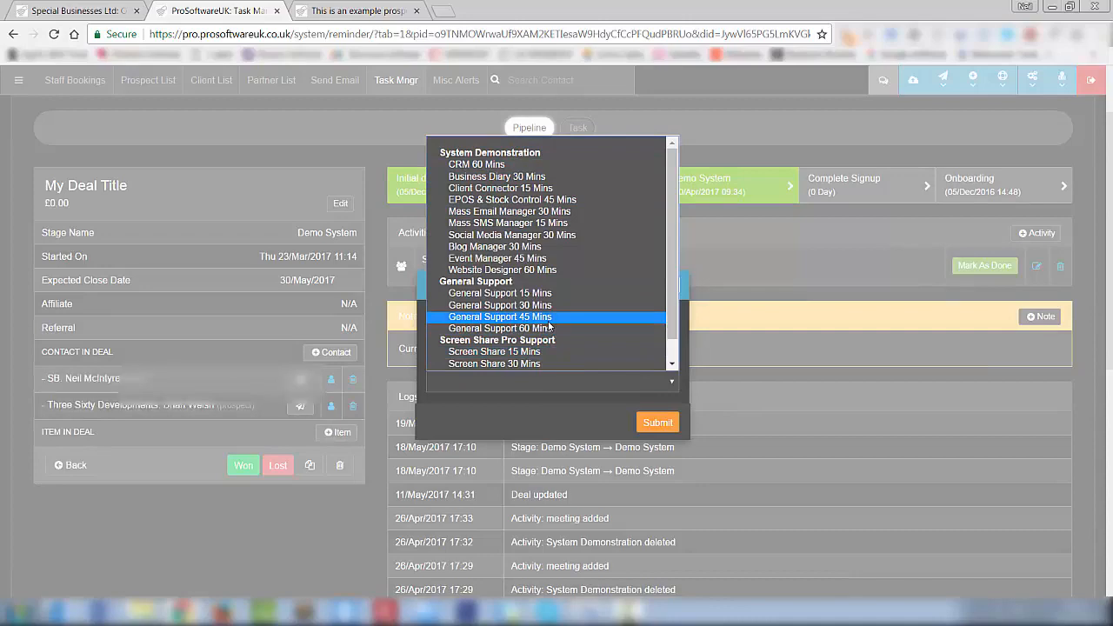
click(623, 408)
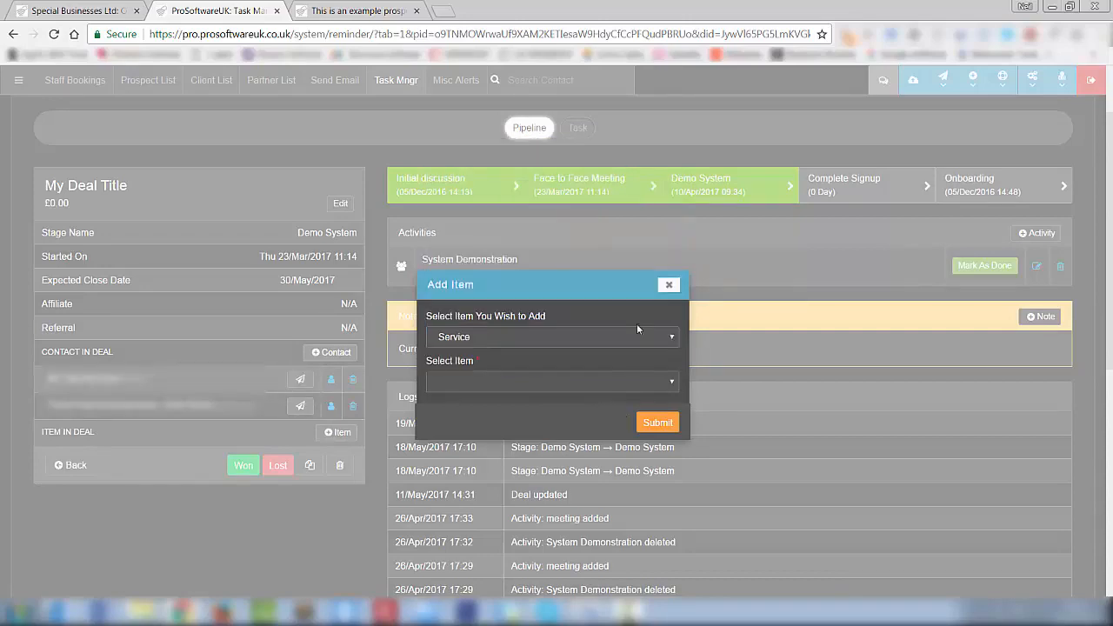
click(668, 285)
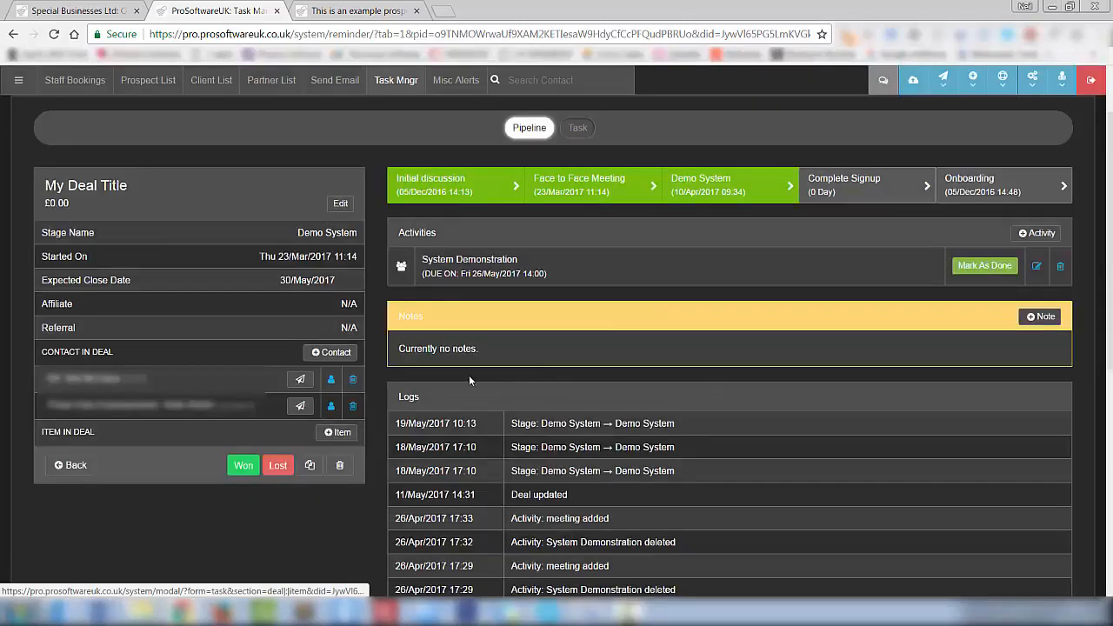
double_click(82, 207)
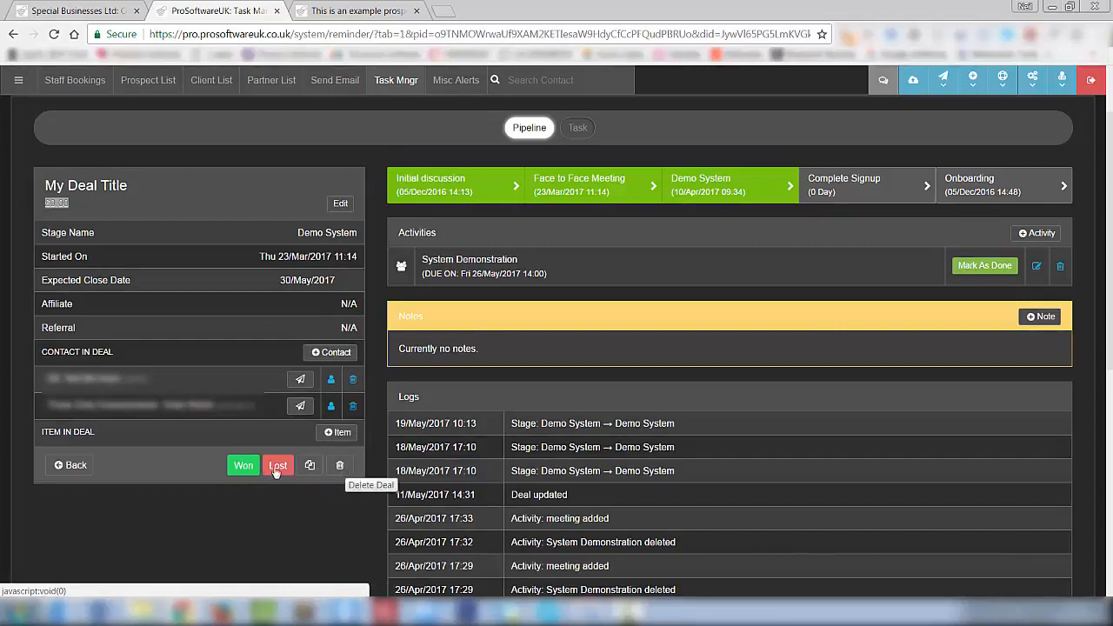
click(73, 465)
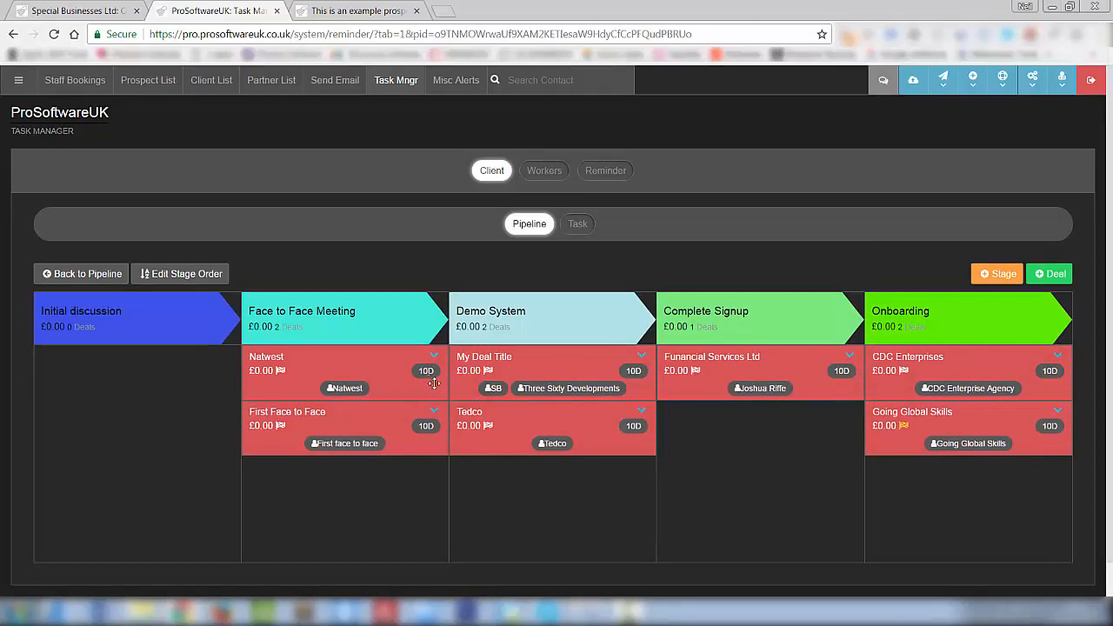
mouse_move(427, 375)
mouse_move(280, 372)
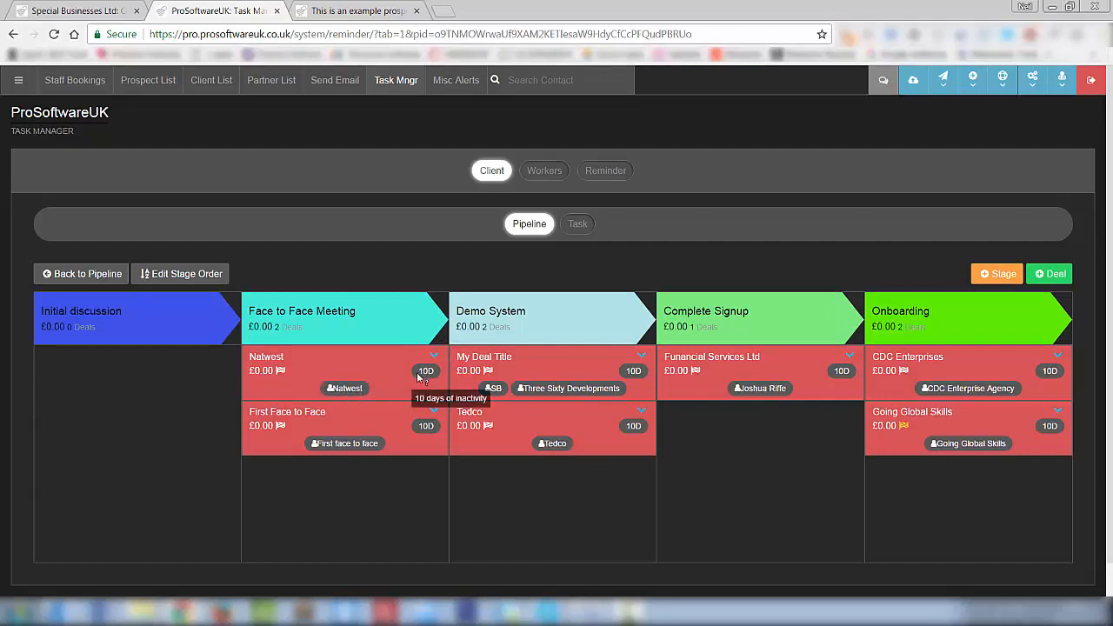
drag(418, 375, 342, 368)
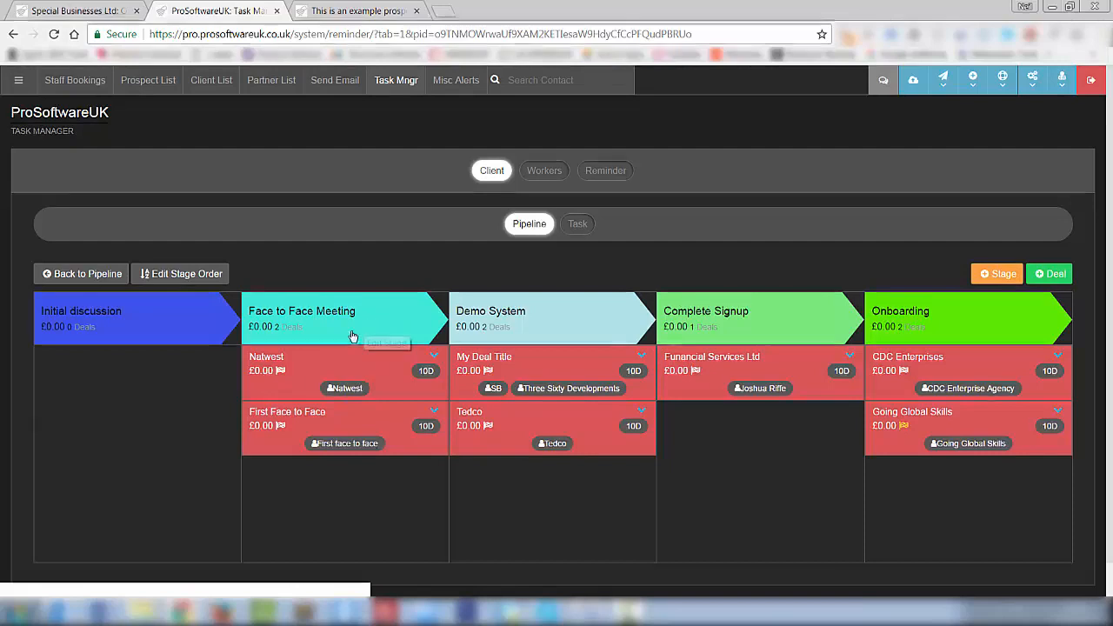
click(434, 357)
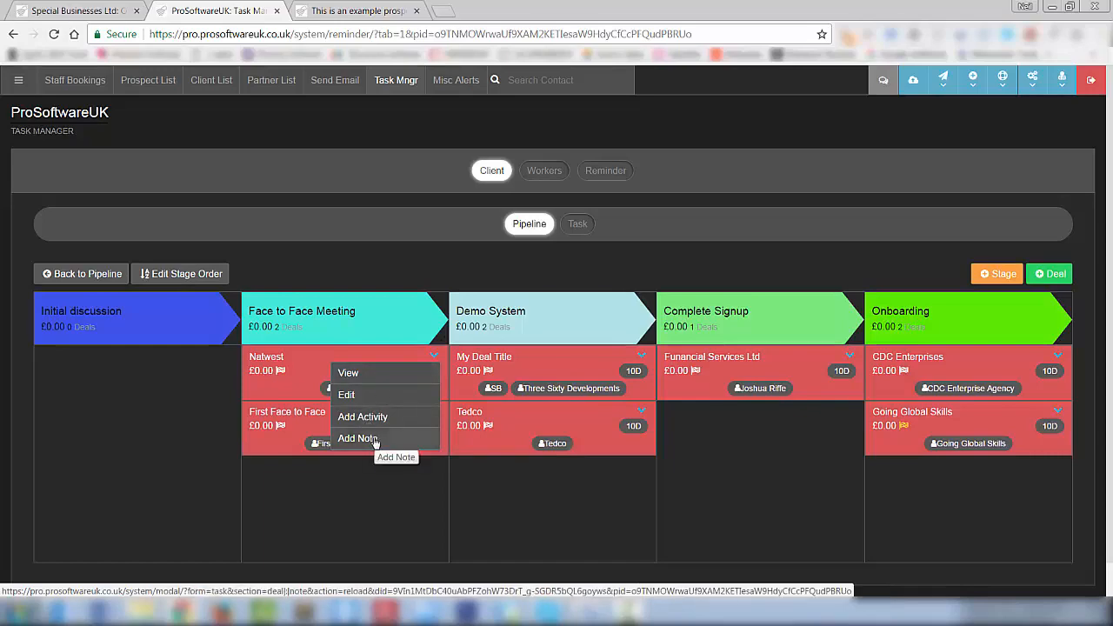
click(348, 374)
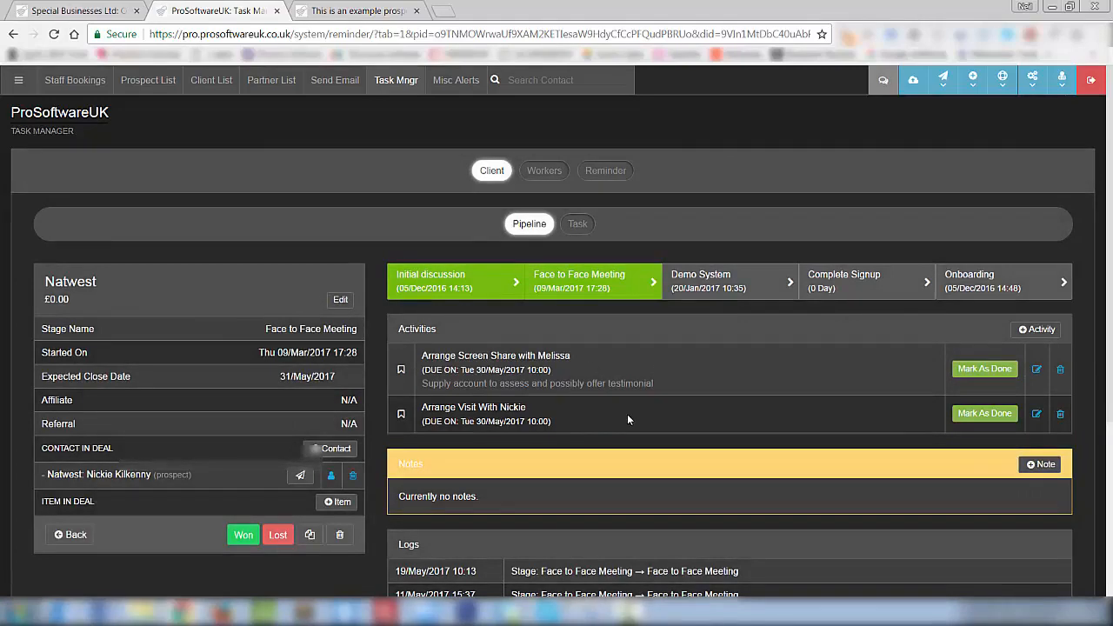
scroll(600, 391, down, 2)
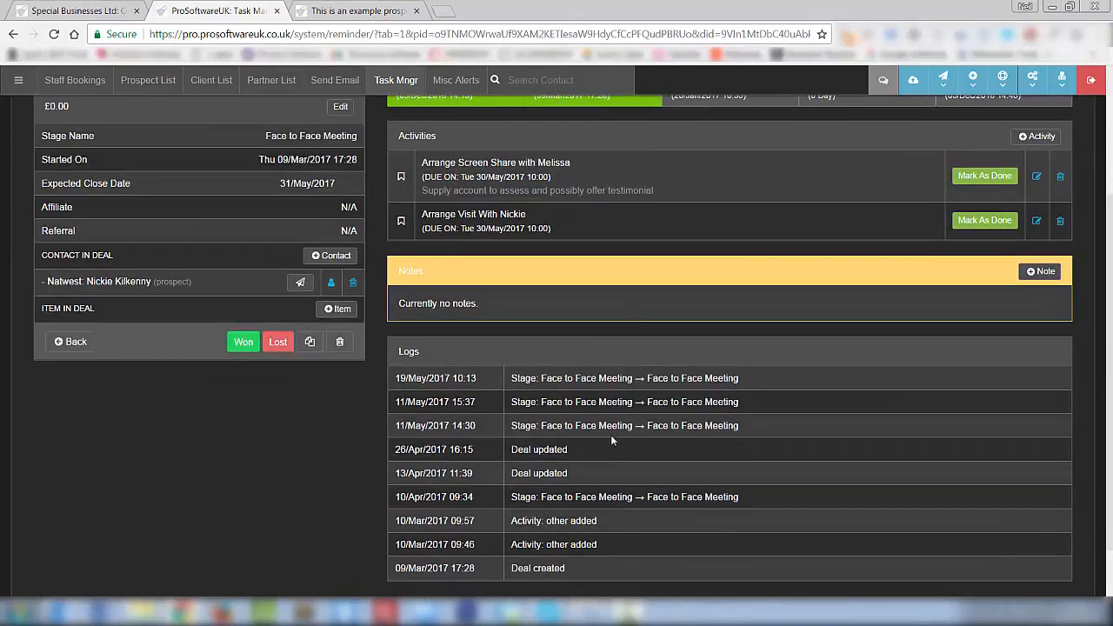
click(75, 342)
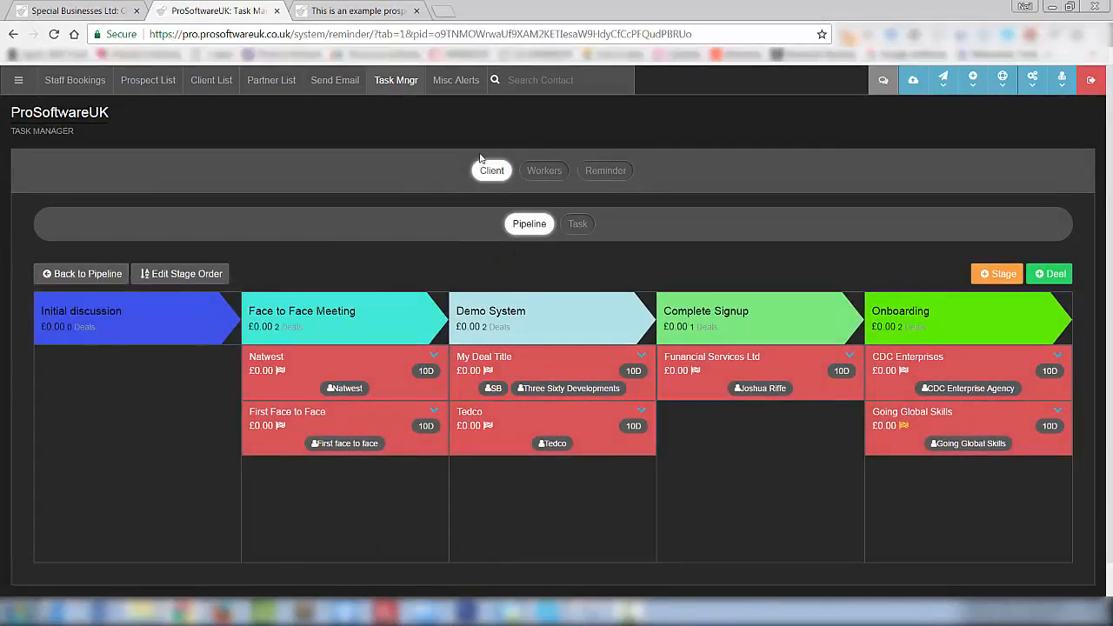
- Switch to the client Task list and open an empty Add Task form
click(578, 225)
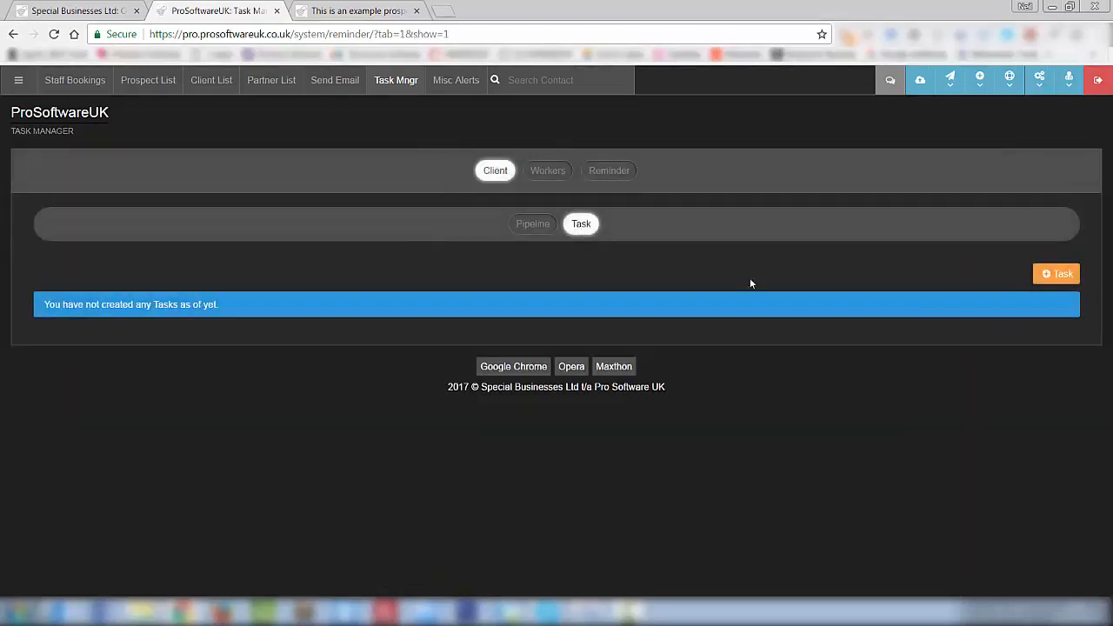
click(1047, 274)
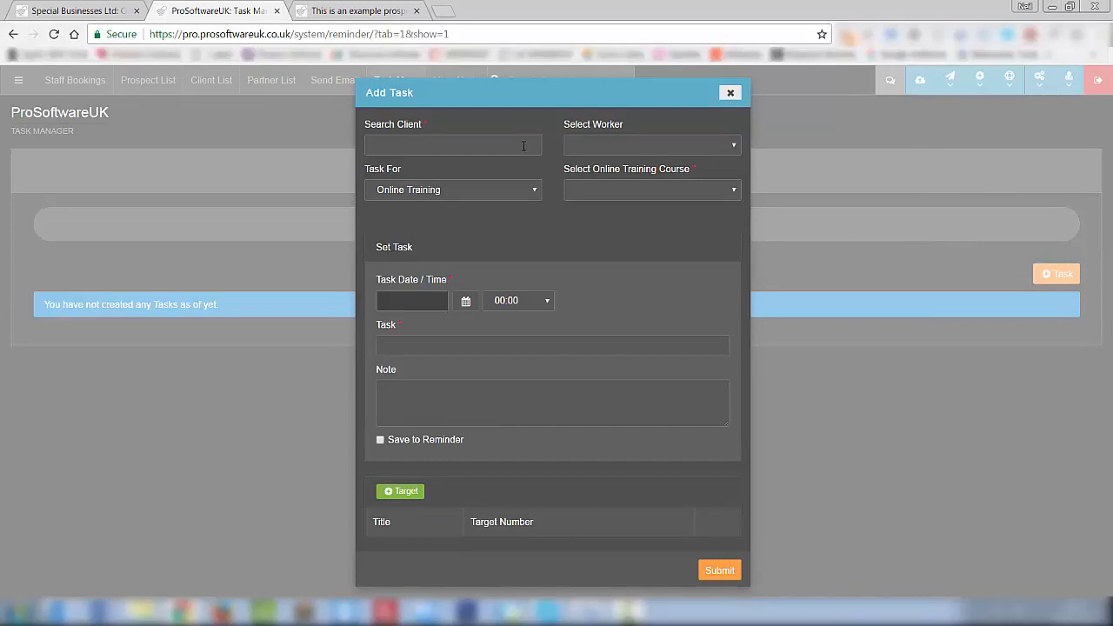
- Check the task type choices and add the searched client to the task
click(526, 192)
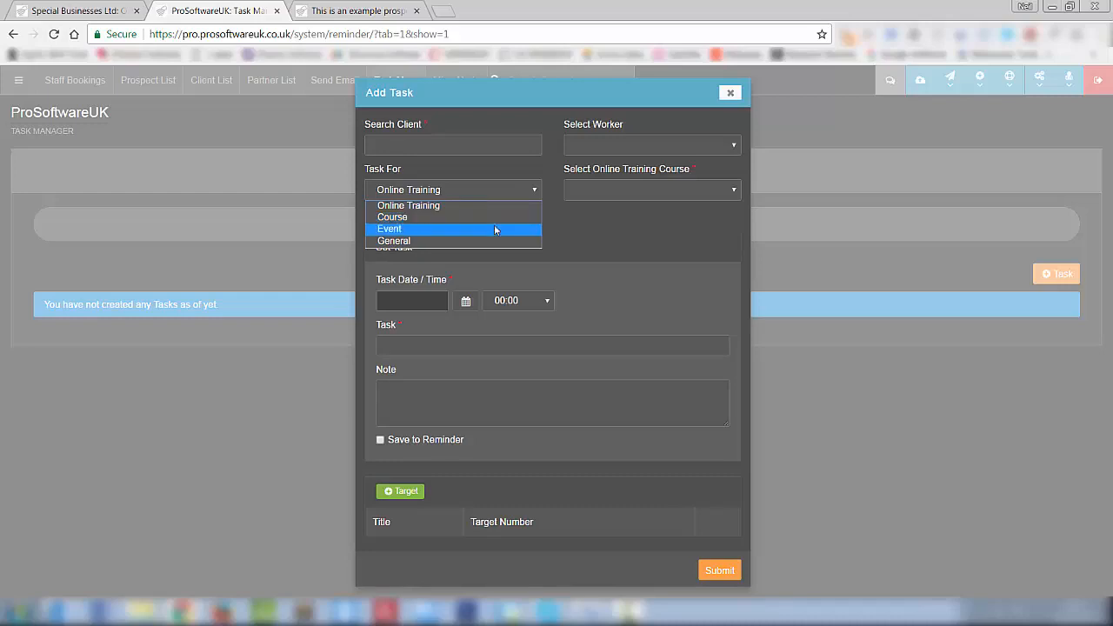
click(566, 221)
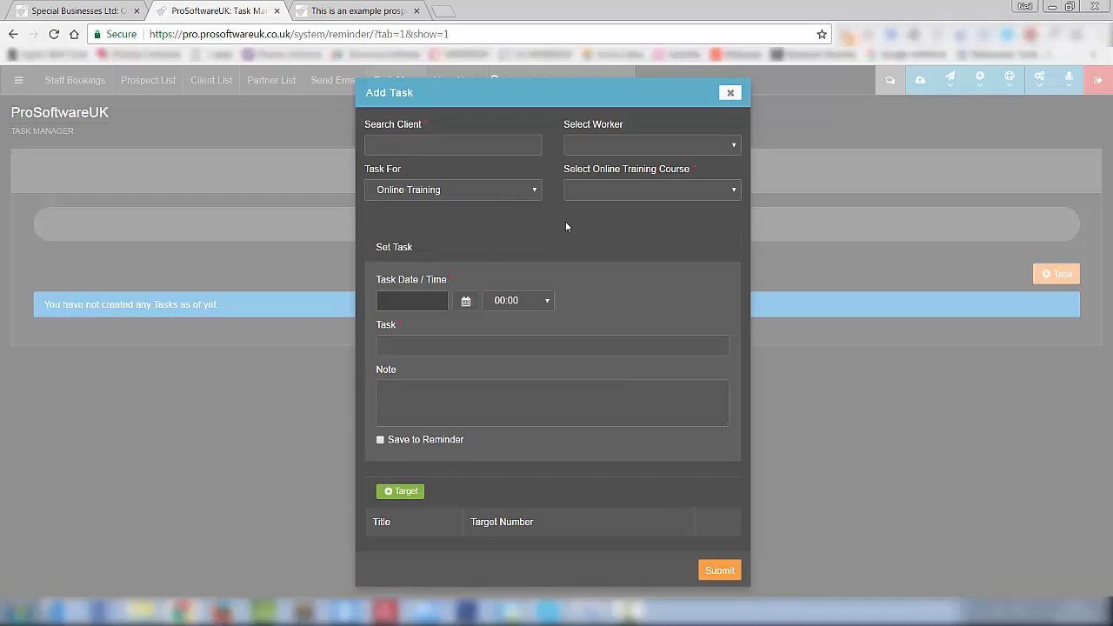
click(530, 193)
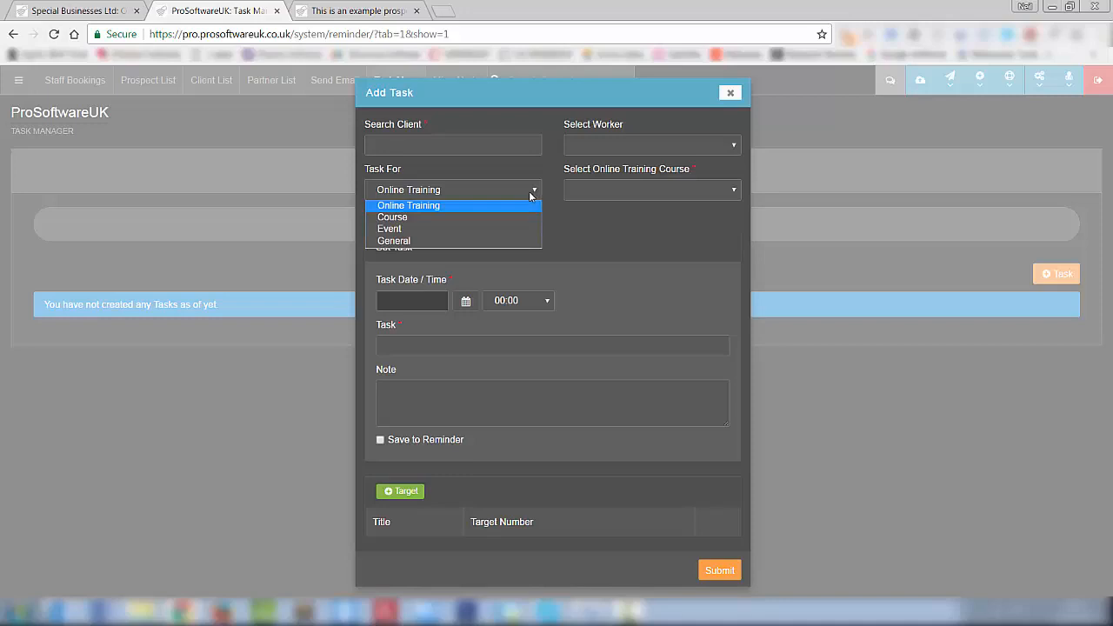
click(530, 193)
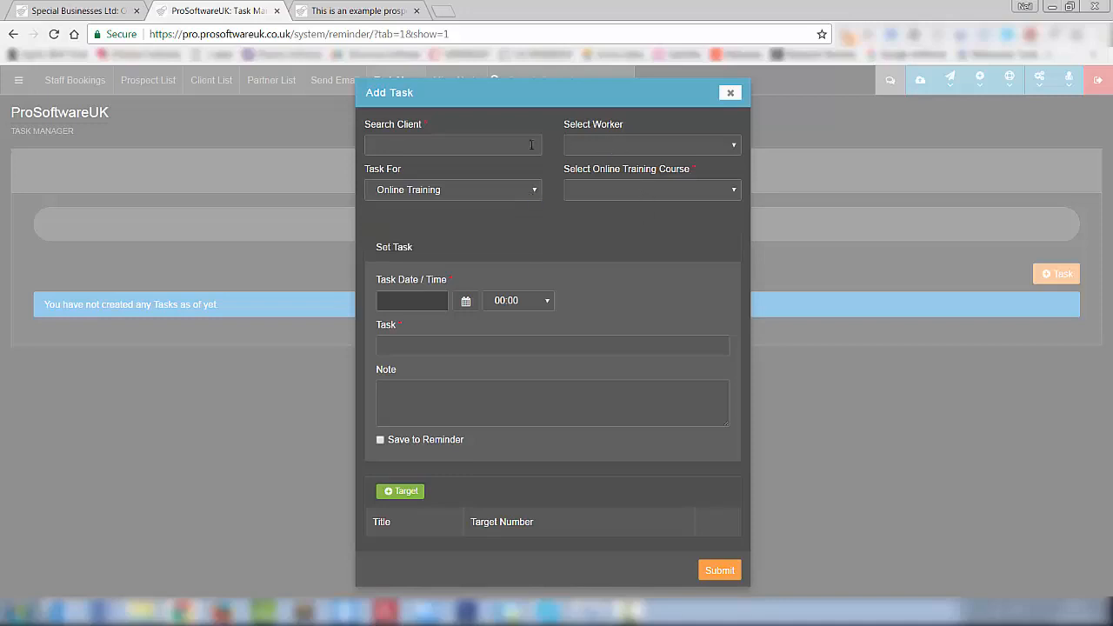
click(499, 145)
text(nei)
click(420, 174)
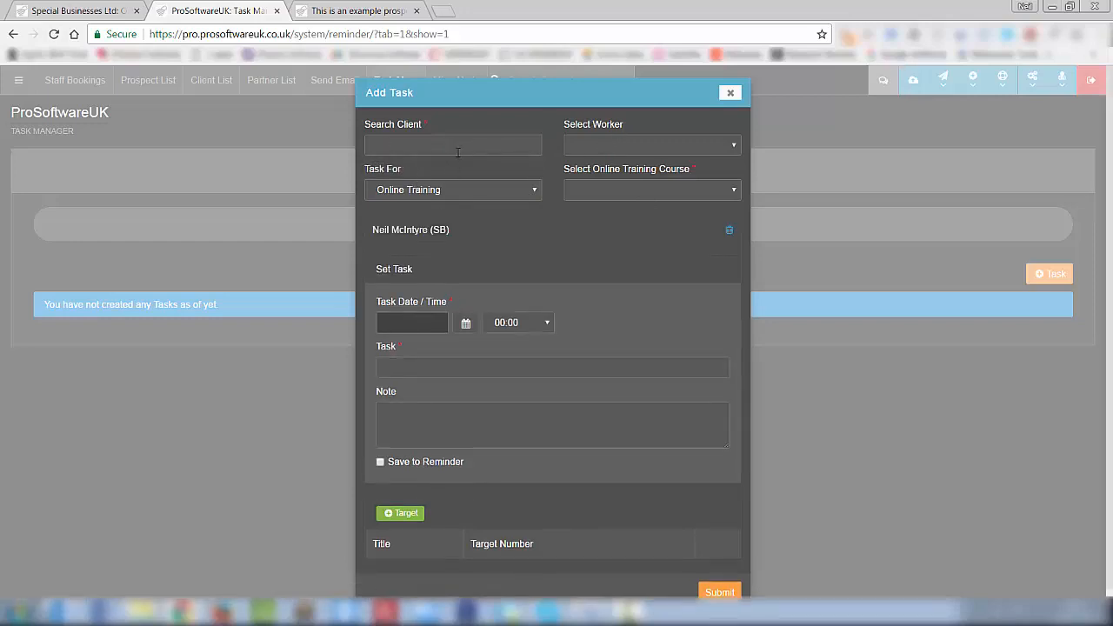
- Assign a worker and make it a Course task for Fast Business Development Program
click(619, 147)
click(615, 161)
click(618, 192)
click(459, 194)
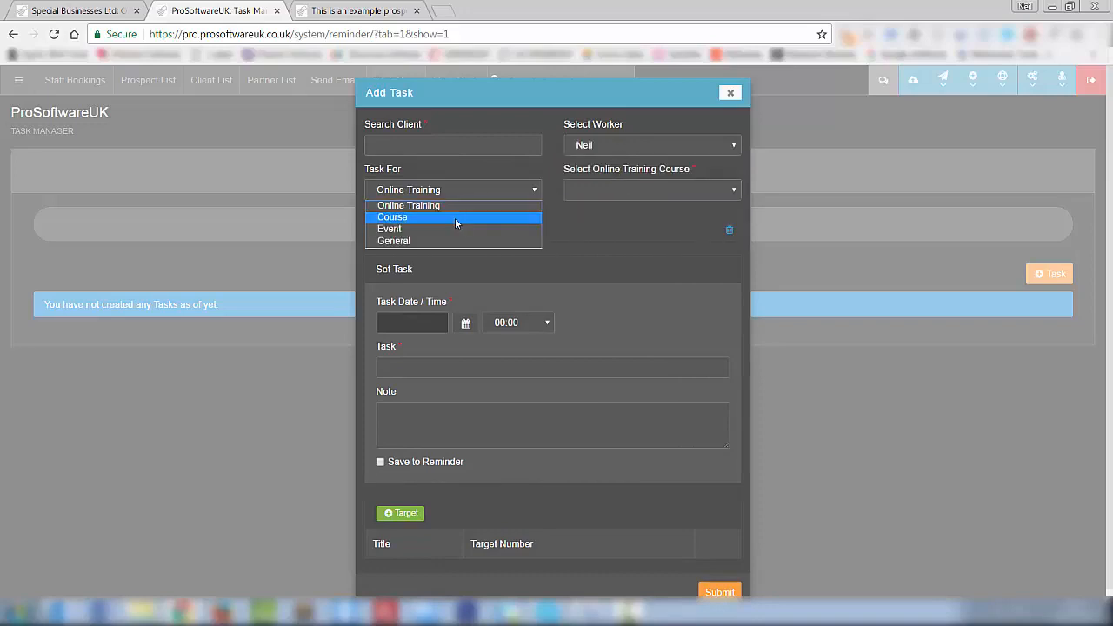
click(455, 218)
click(609, 190)
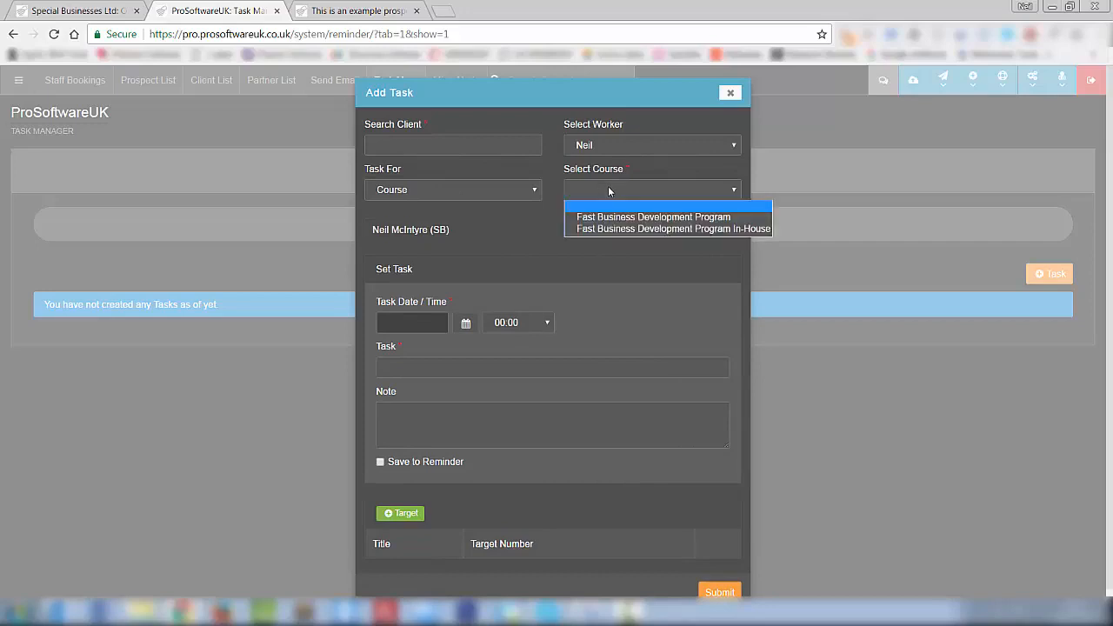
click(663, 220)
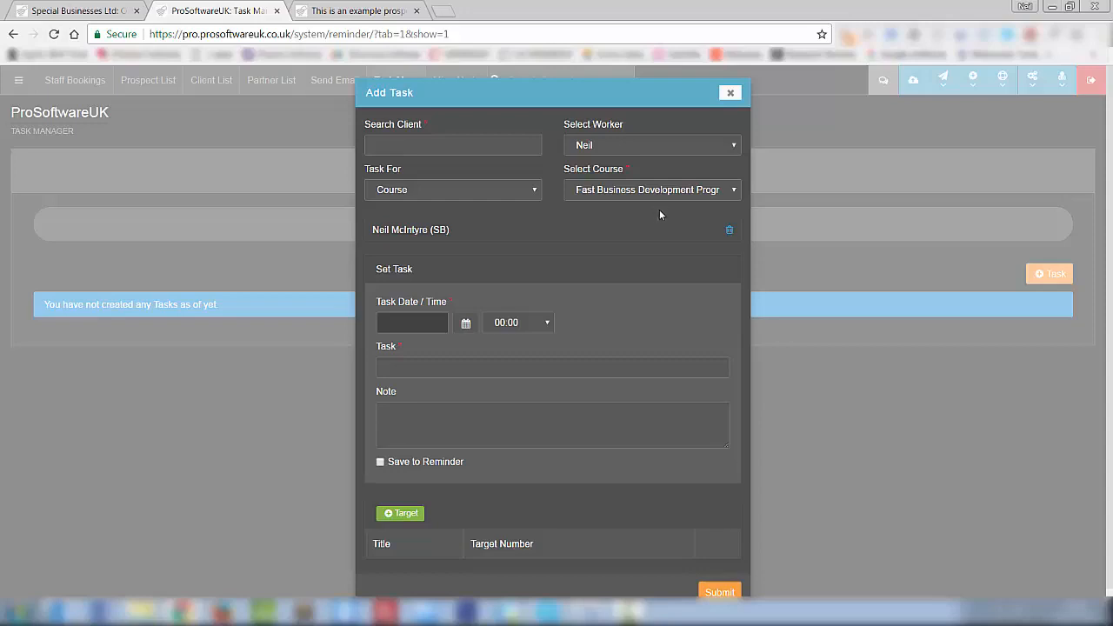
- Date the task 30 May 2017 at 14:30 and turn on Save to Reminder
click(466, 325)
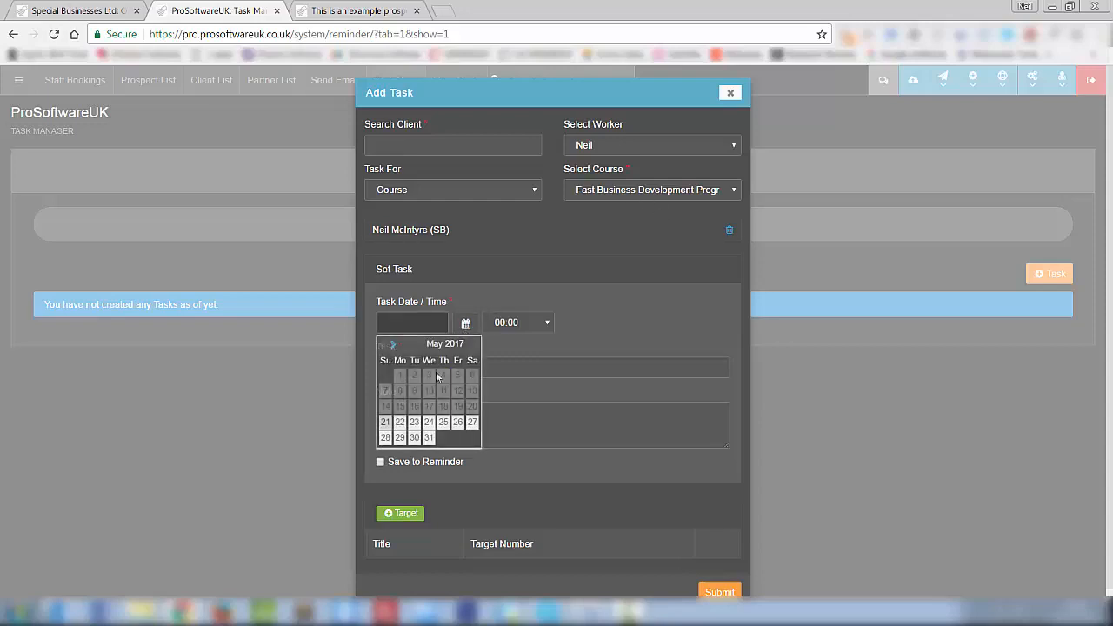
click(416, 439)
click(532, 324)
scroll(512, 391, down, 10)
click(510, 438)
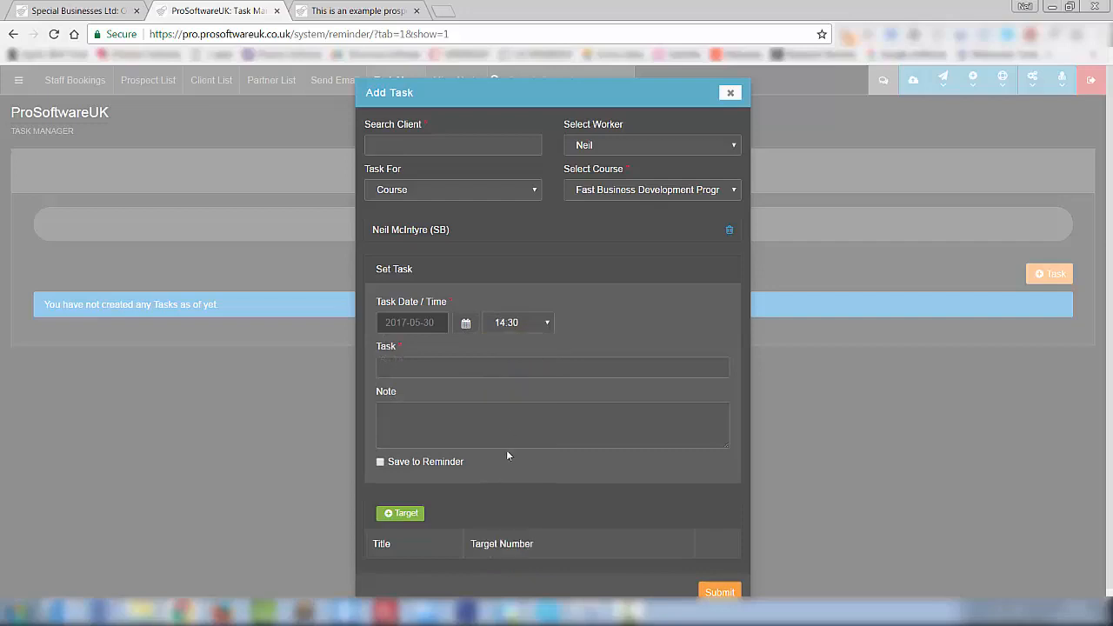
click(401, 367)
click(390, 414)
click(379, 463)
scroll(591, 435, down, 1)
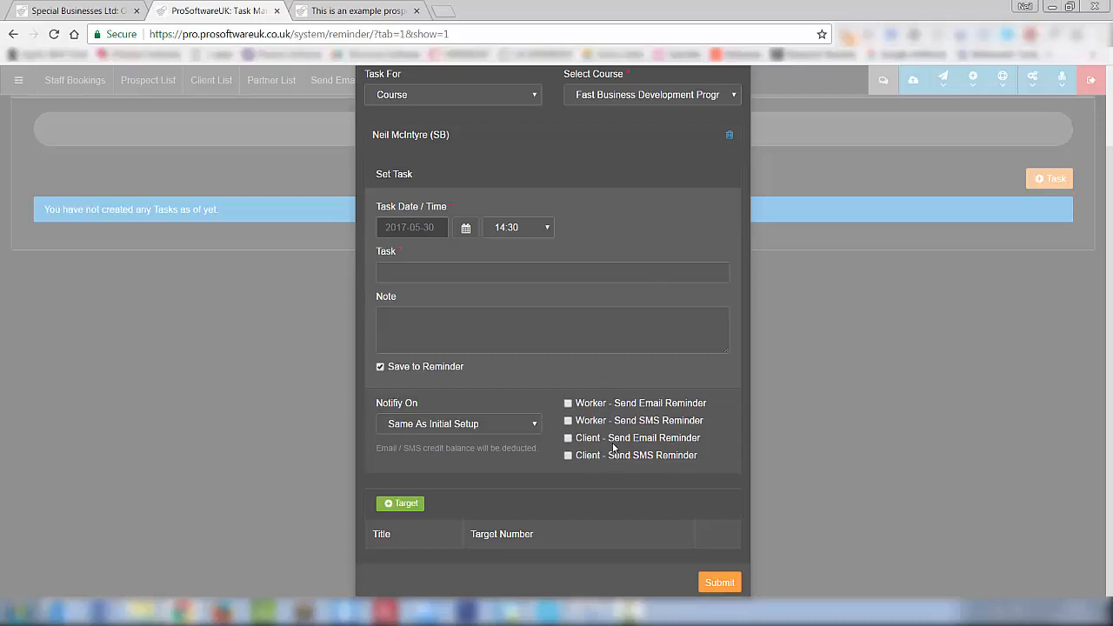
- Set the reminder to 15 Minutes Before and add a first target row
click(526, 426)
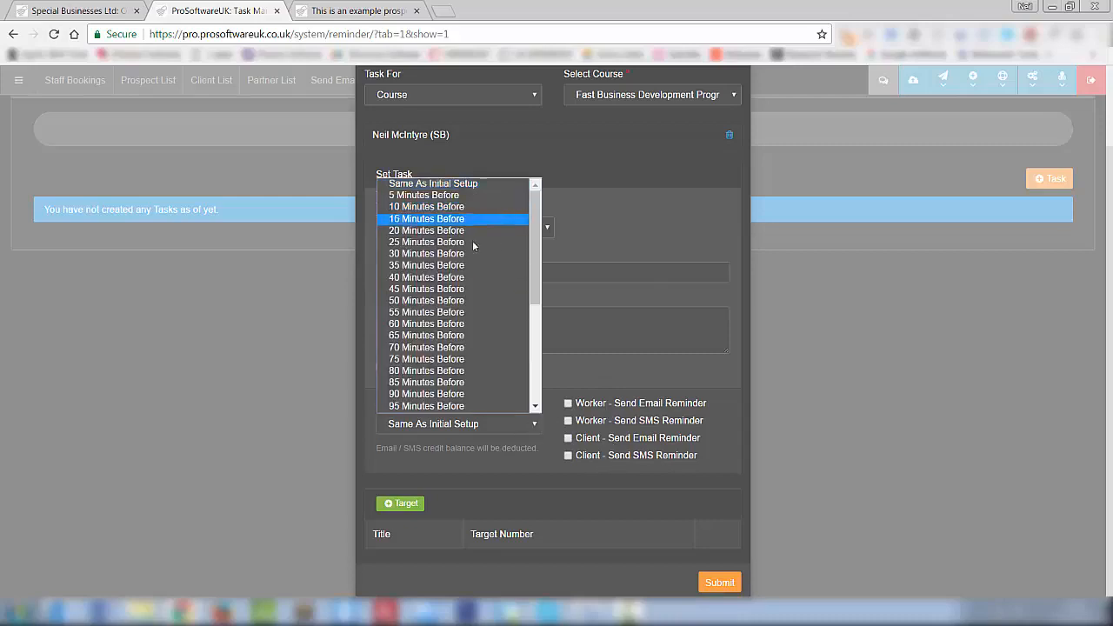
click(492, 219)
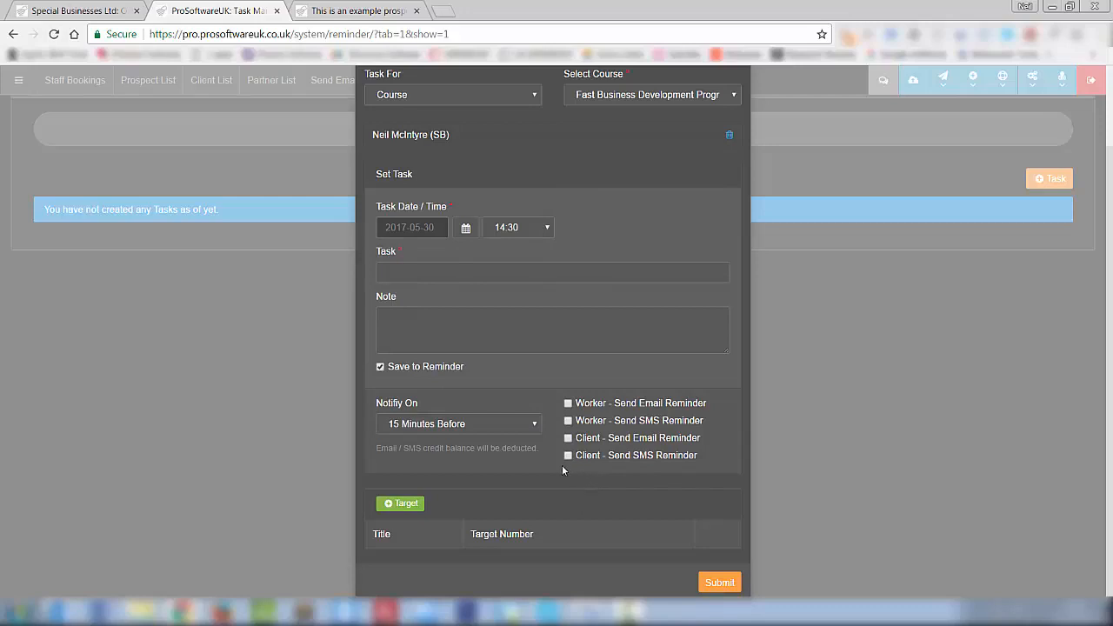
click(404, 504)
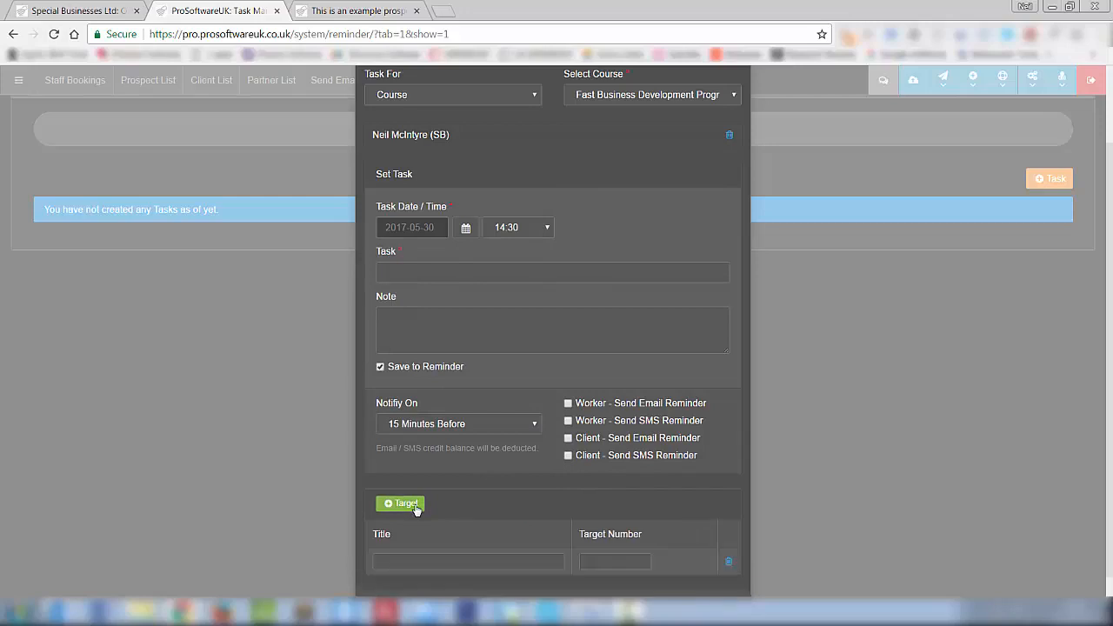
scroll(532, 468, down, 1)
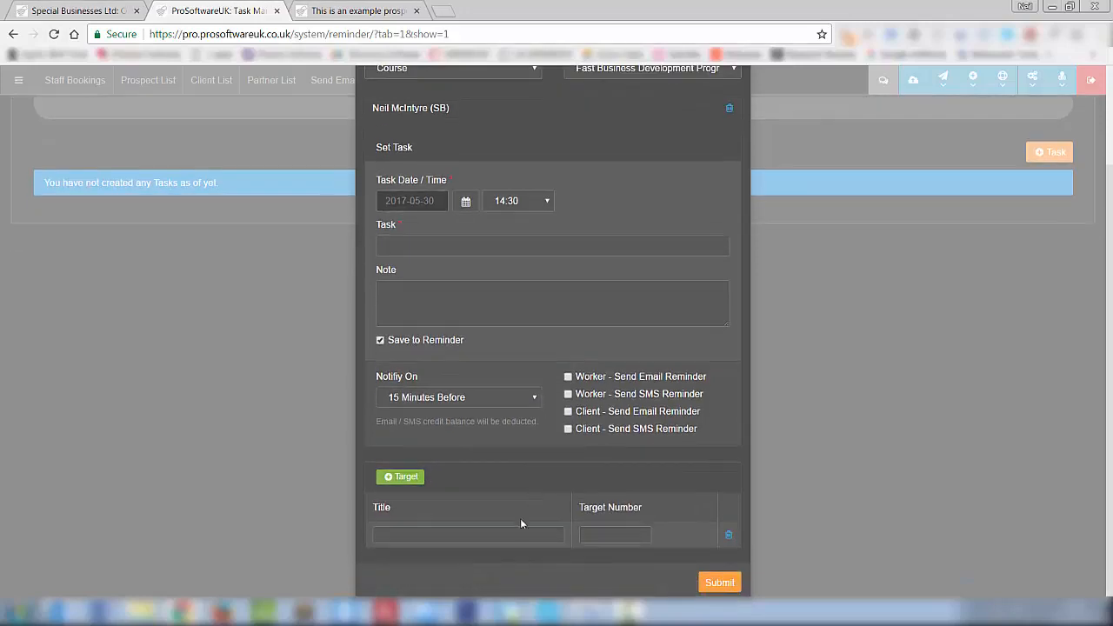
click(461, 536)
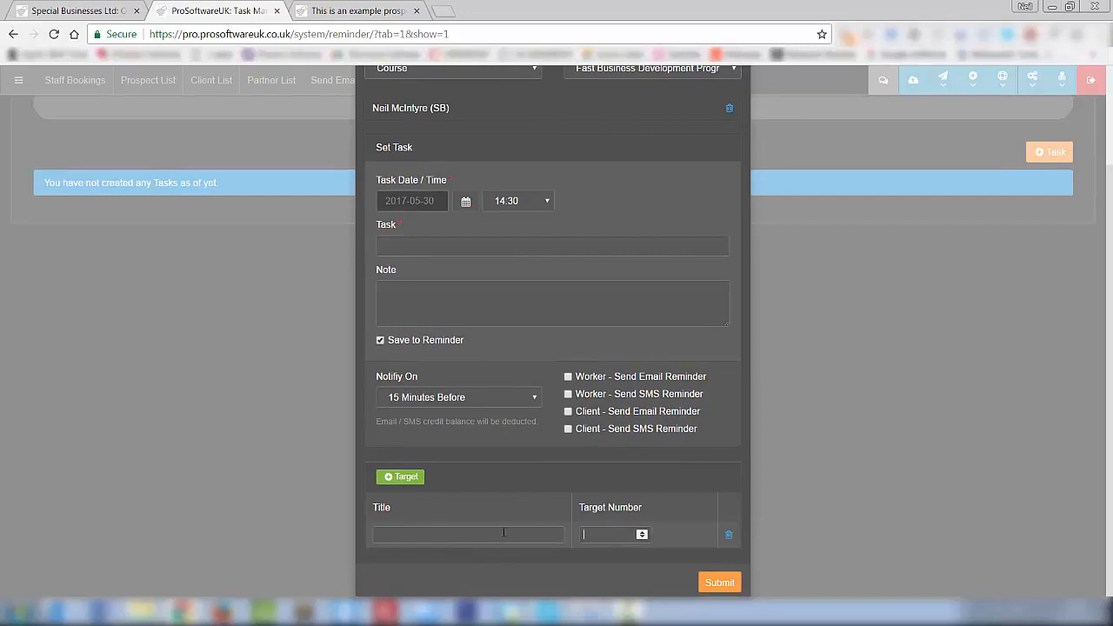
key(Tab)
- Add two more target rows, leaving their Target Number fields empty
click(400, 477)
click(400, 476)
scroll(578, 487, down, 1)
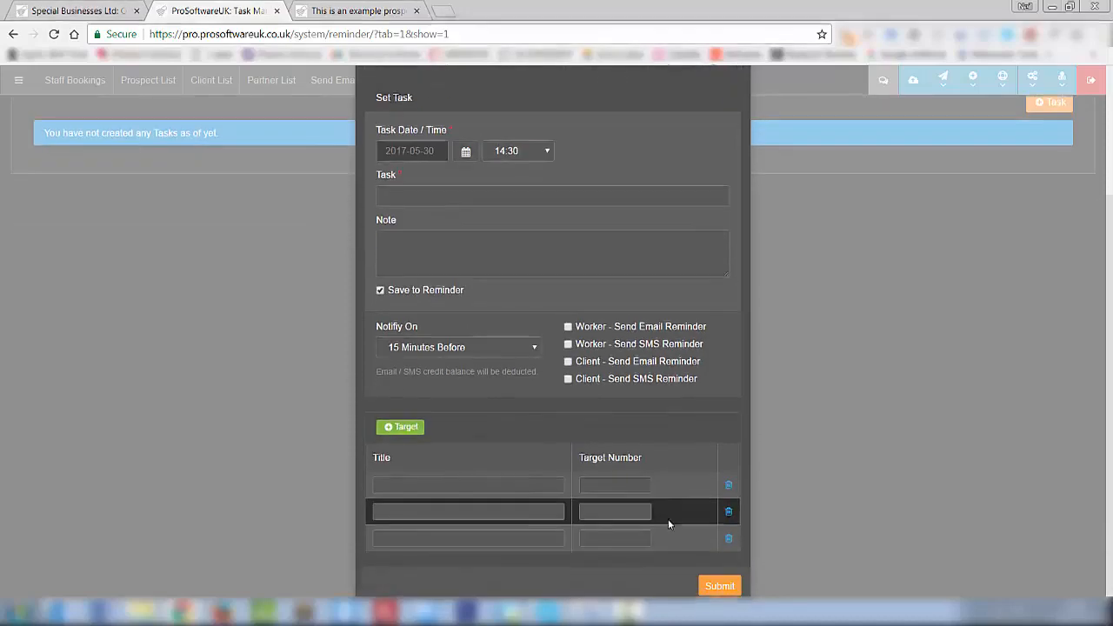
click(424, 487)
click(613, 509)
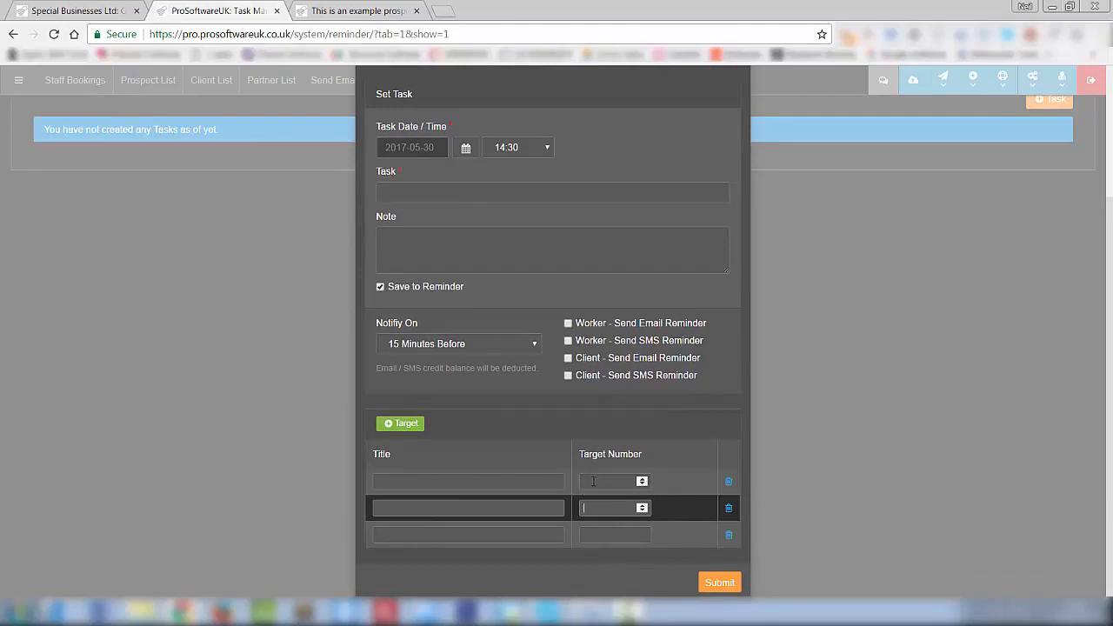
click(590, 479)
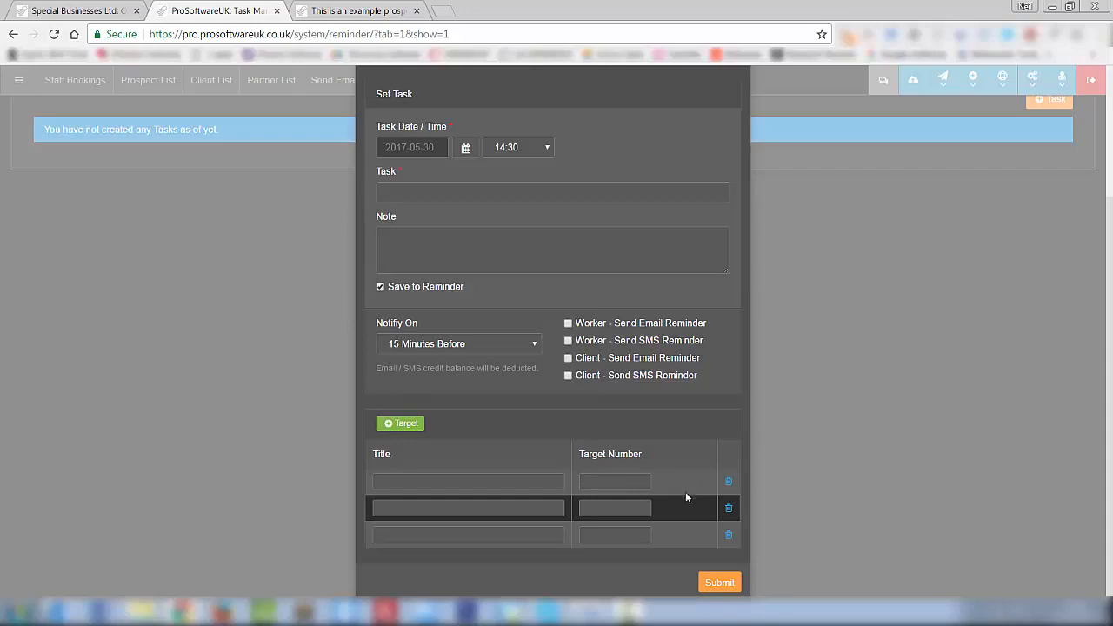
- Discard the Add Task form and switch to the website's prospecting form tab
scroll(687, 492, up, 2)
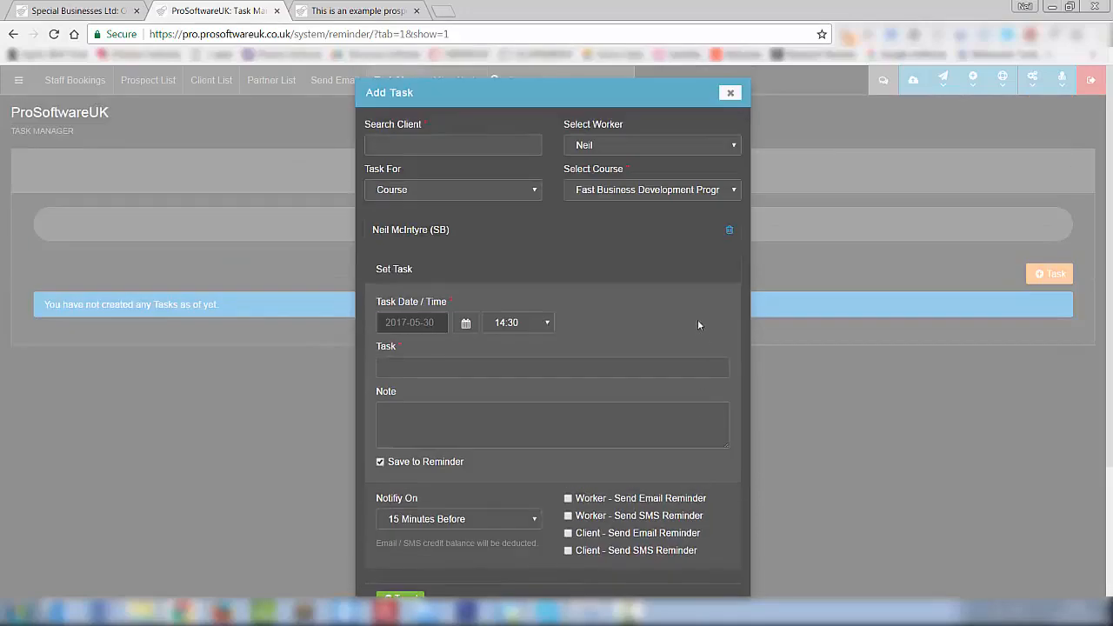
click(730, 92)
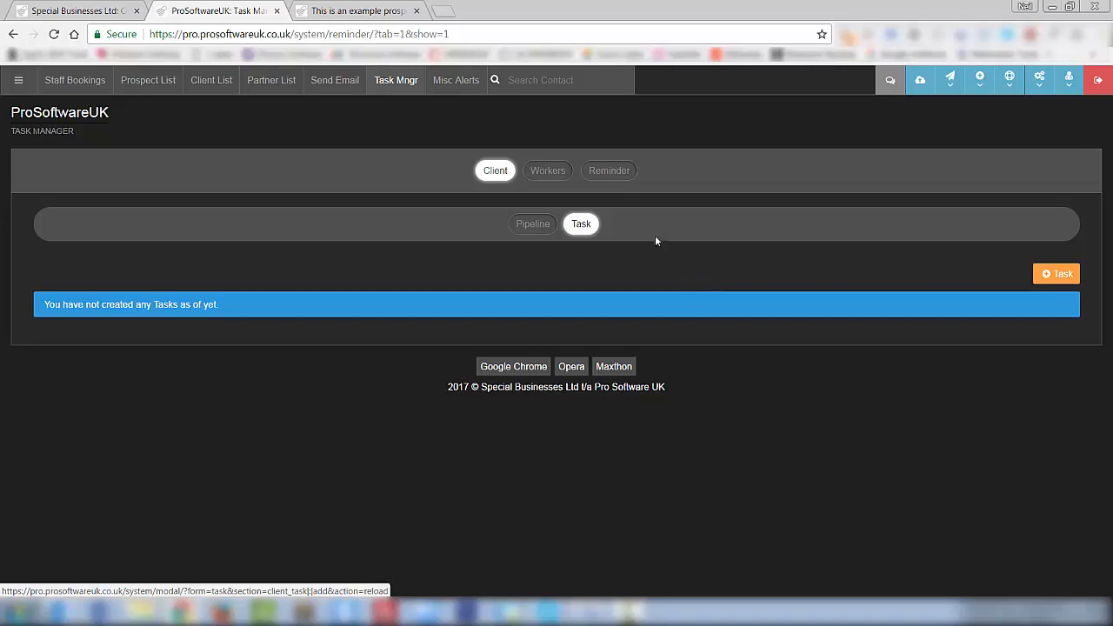
click(352, 11)
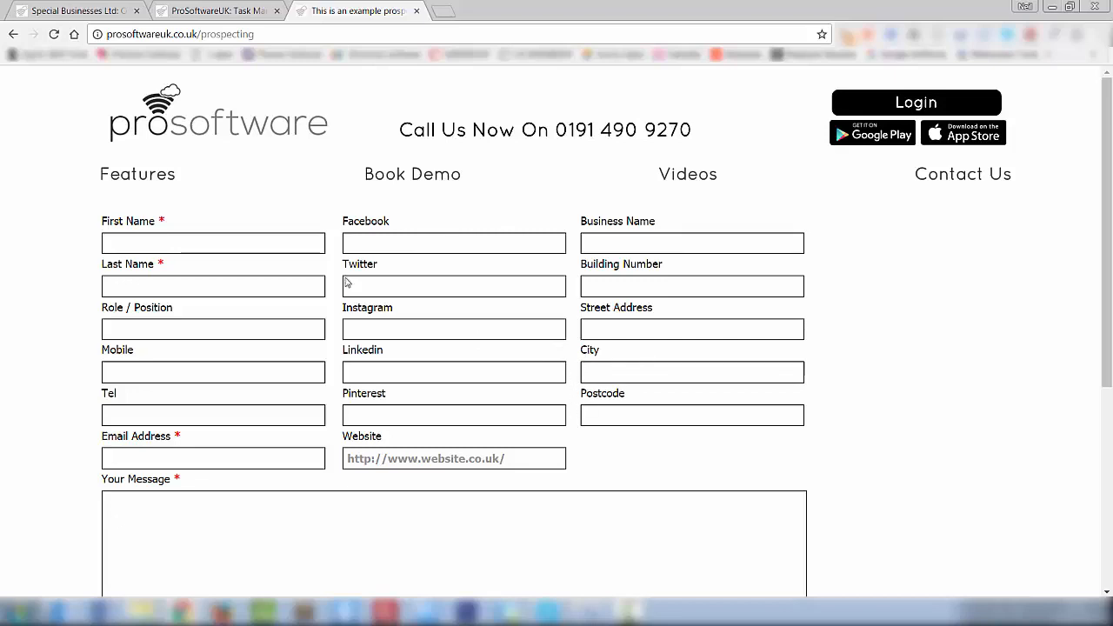
scroll(556, 379, down, 2)
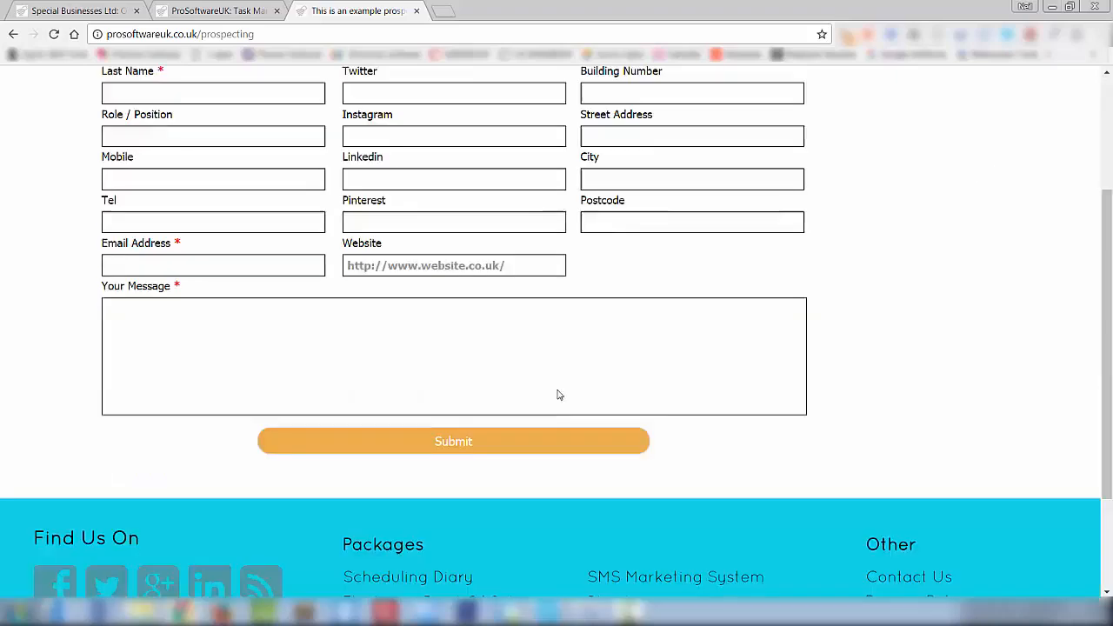
scroll(559, 392, up, 2)
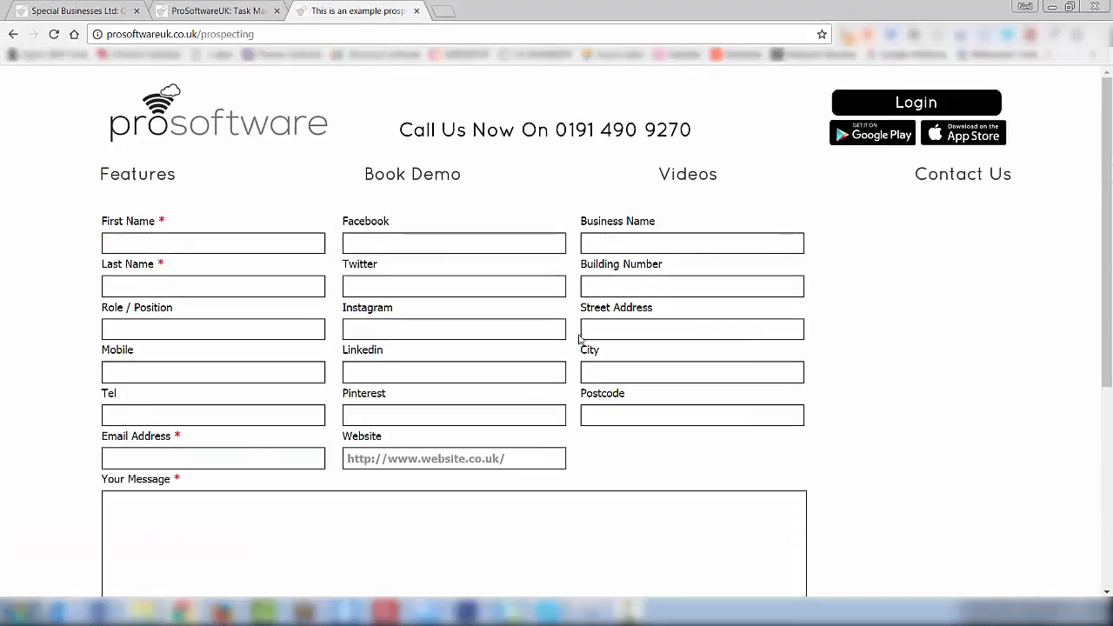
click(242, 12)
click(19, 80)
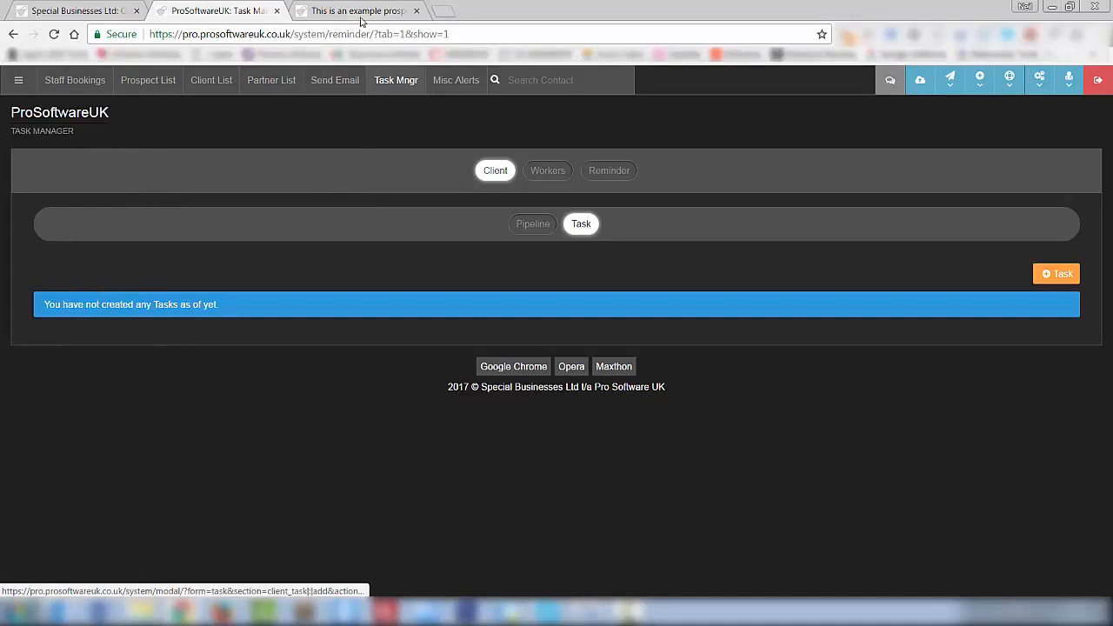
click(358, 12)
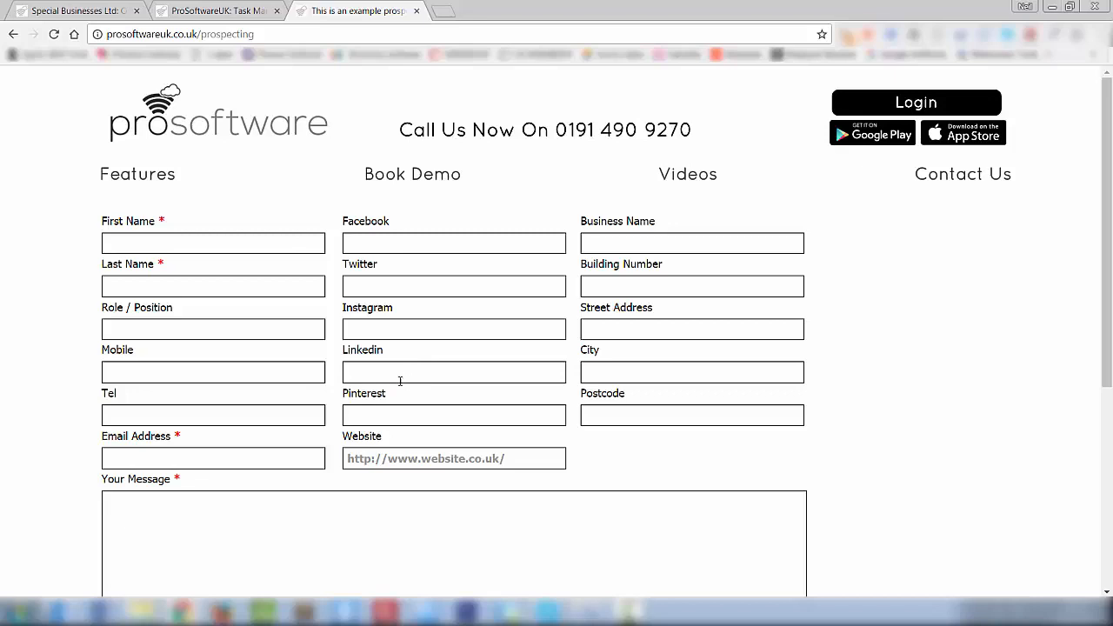
click(236, 11)
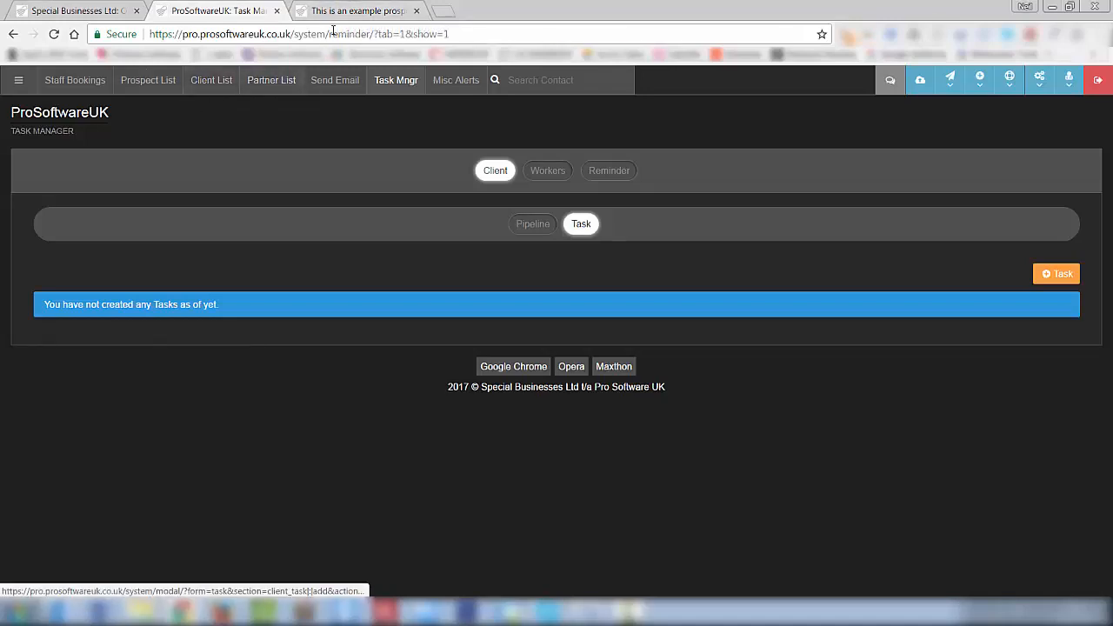
click(352, 11)
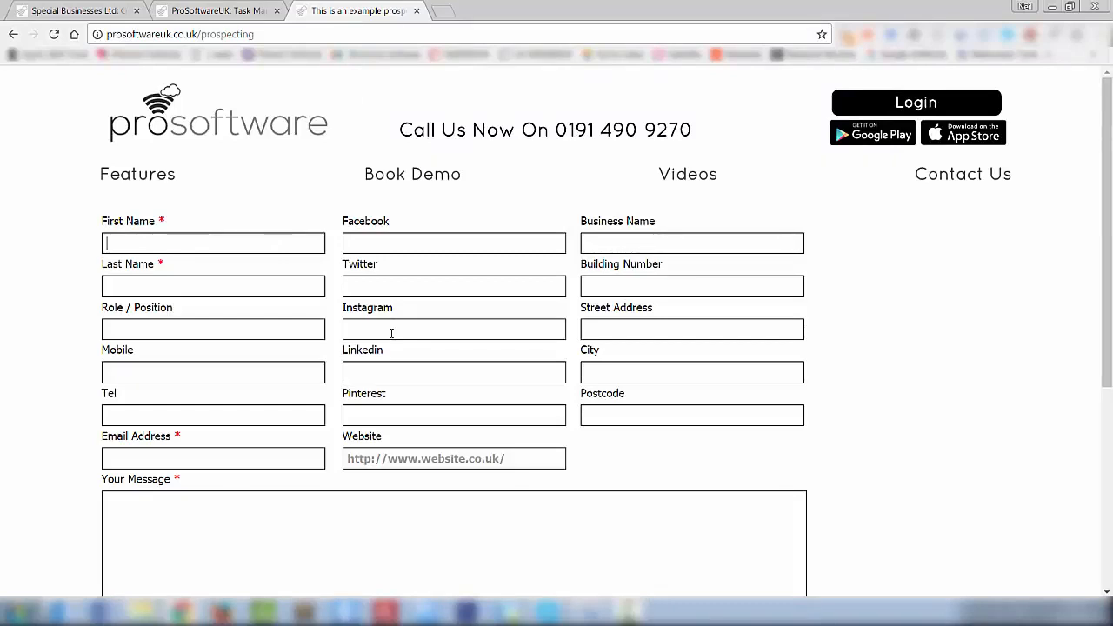
- Enter the contact's full name, role Md, and mobile and telephone numbers
click(200, 321)
text(Md)
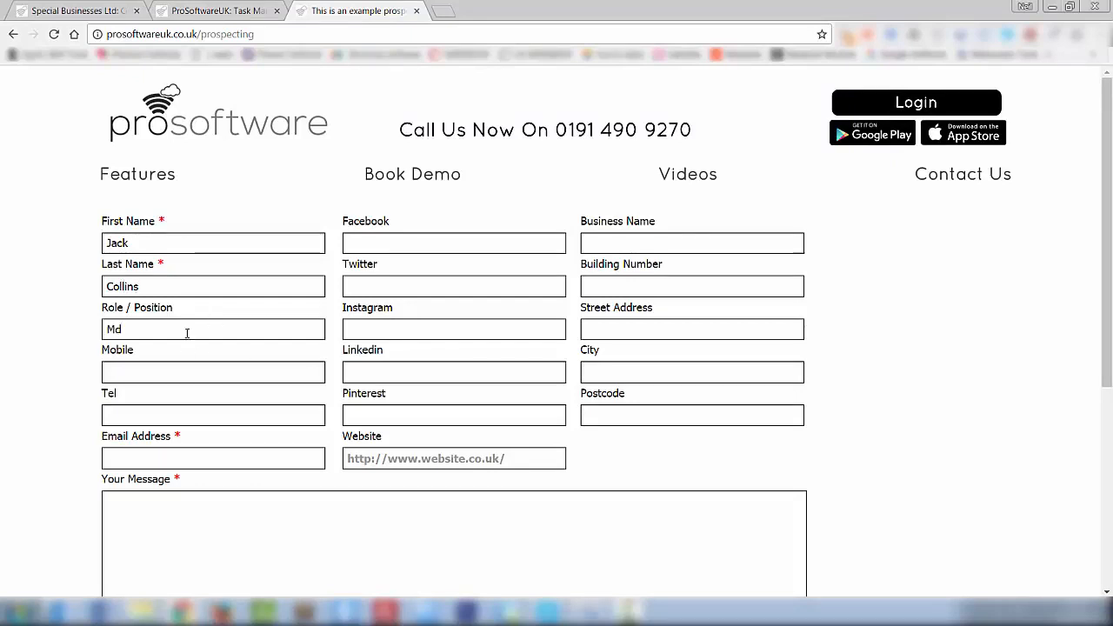
click(174, 374)
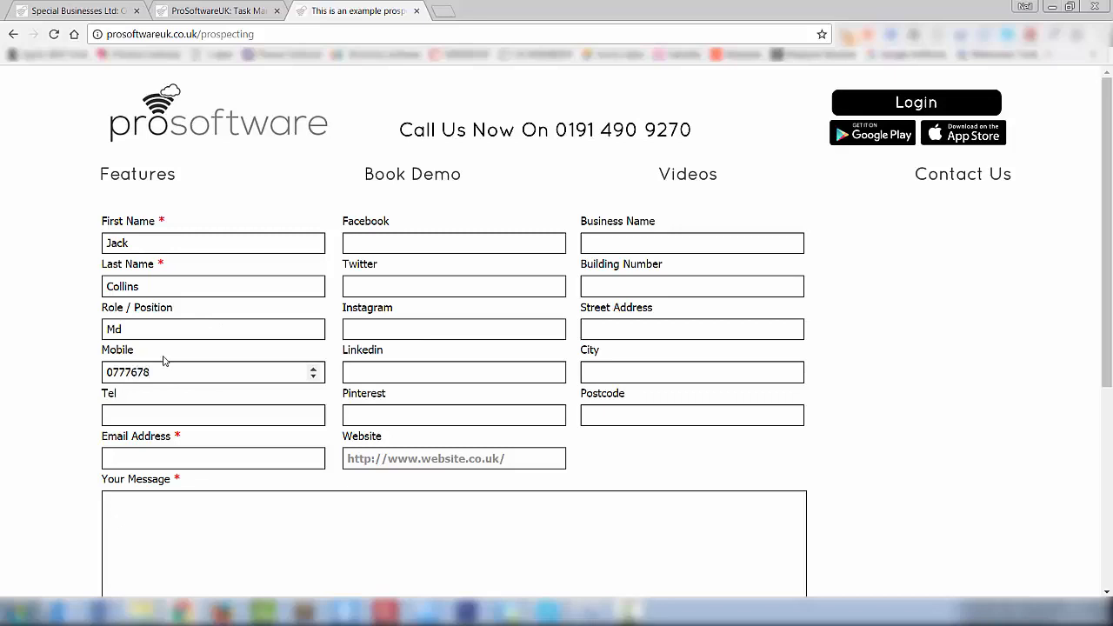
click(181, 416)
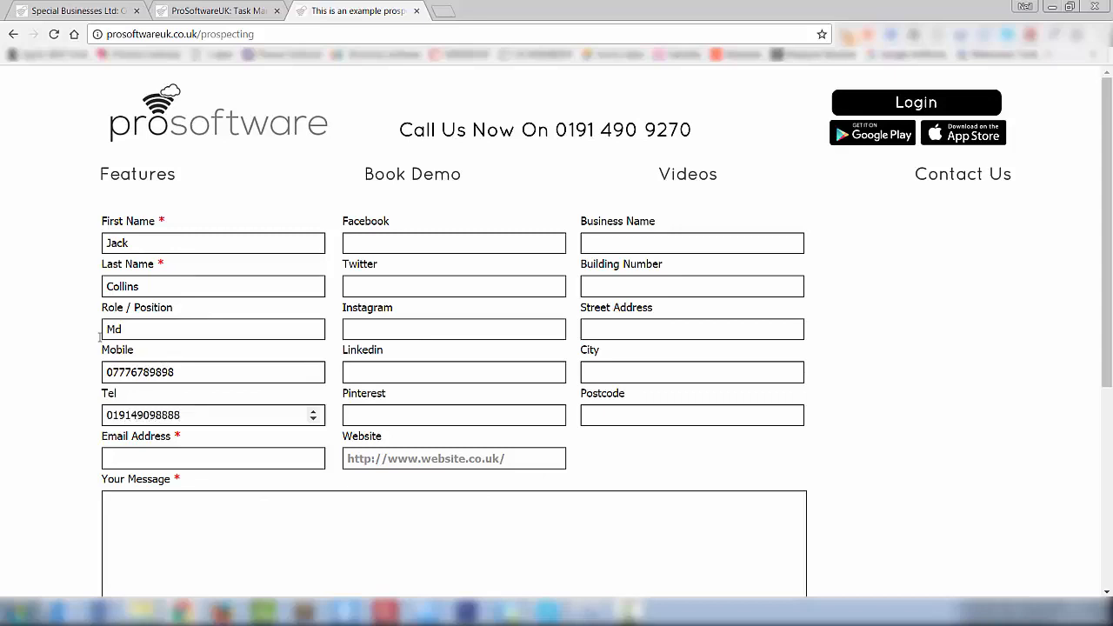
- Enter the contact's e-mail address and the message 'This is a test'
click(118, 458)
click(121, 501)
text(TYhi)
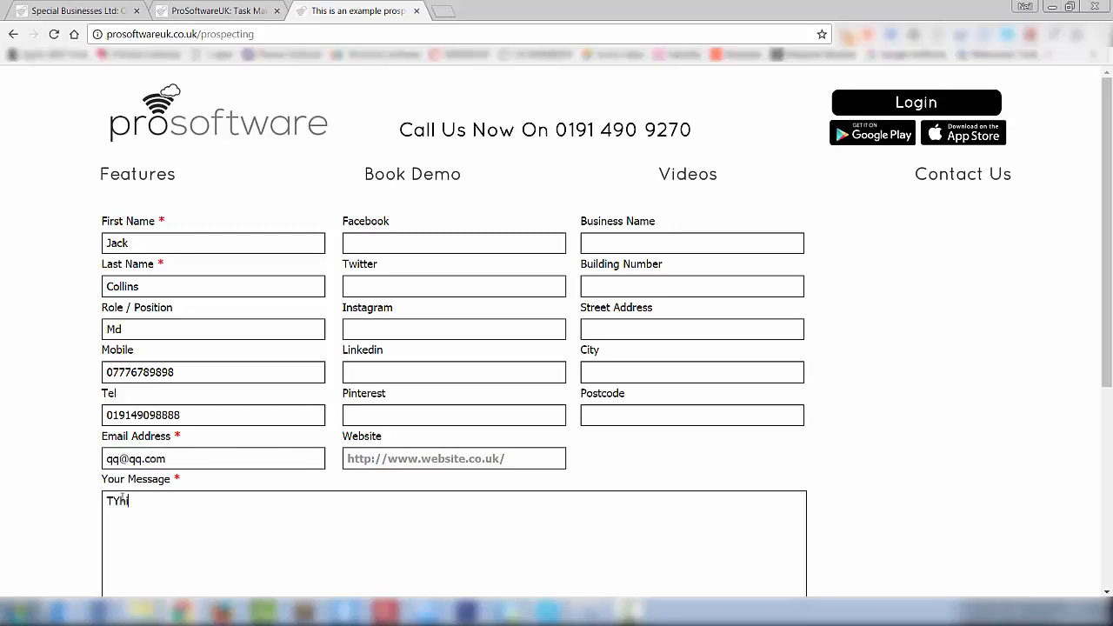
key(BackSpace)
key(BackSpace)
key(BackSpace)
text(This is a test)
scroll(459, 237, down, 4)
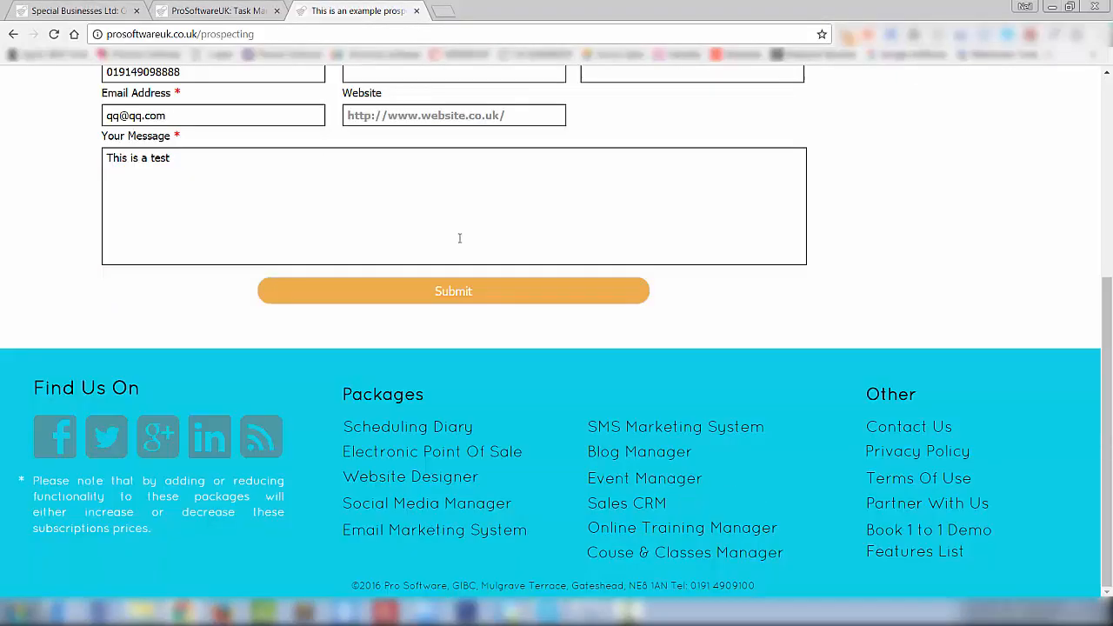
click(52, 438)
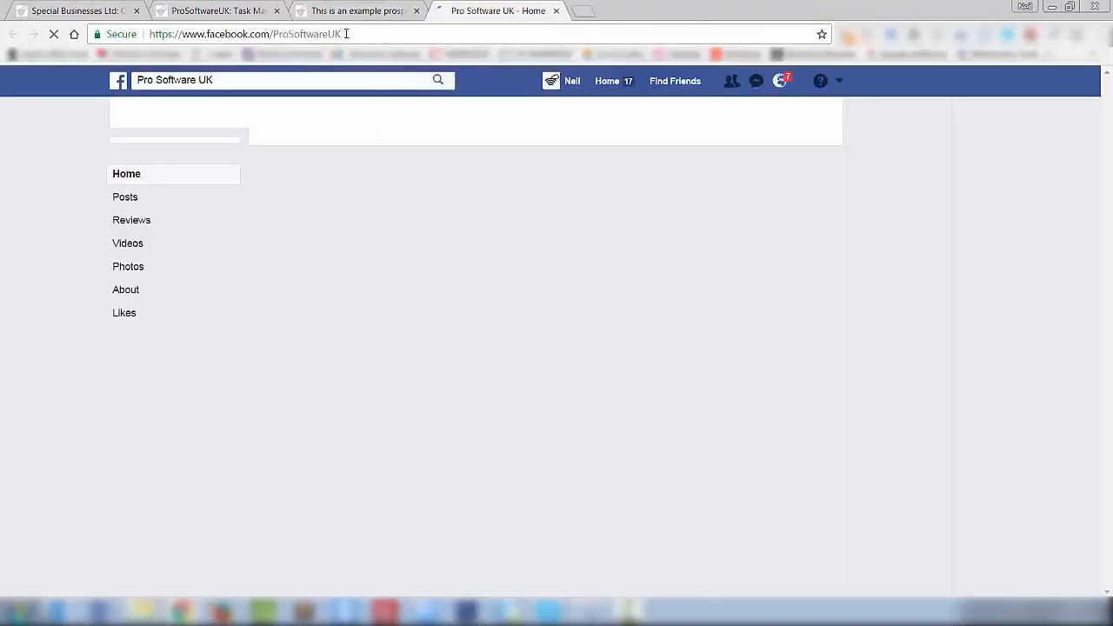
- Paste the Facebook page URL into the Facebook field and enter website specialbusinesses.com
click(346, 34)
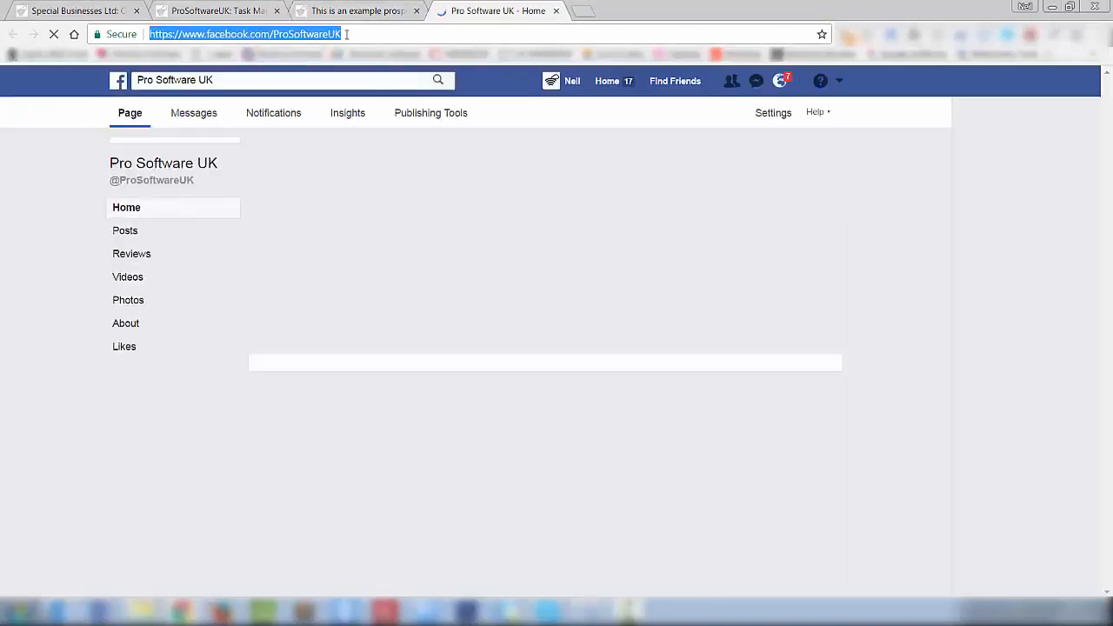
key(ctrl+c)
key(ctrl+w)
key(ctrl+v)
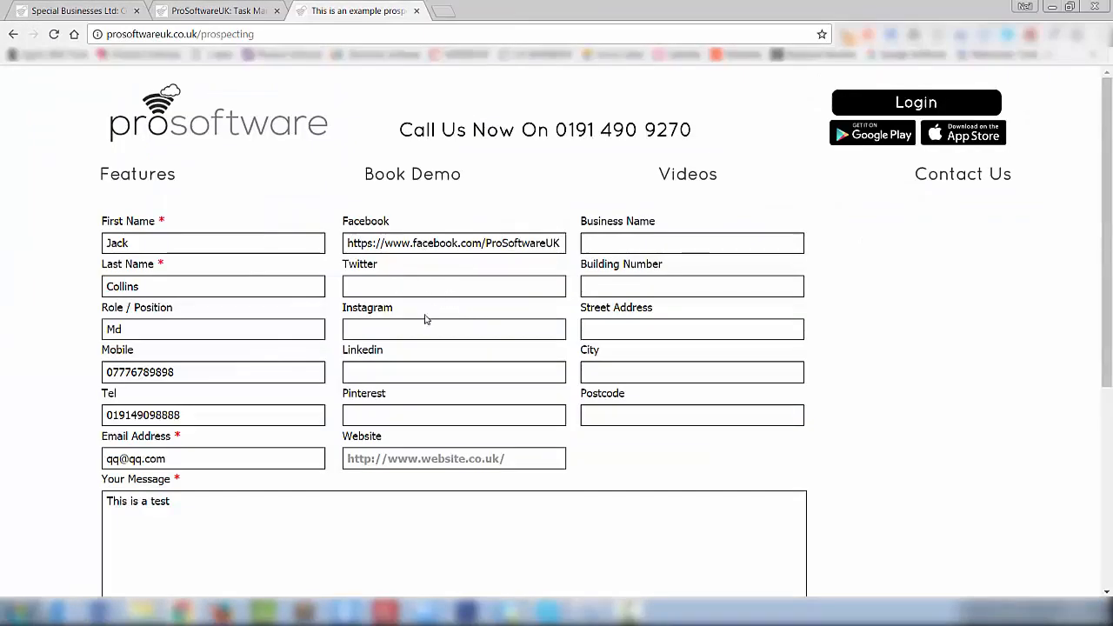
click(399, 459)
text(spe)
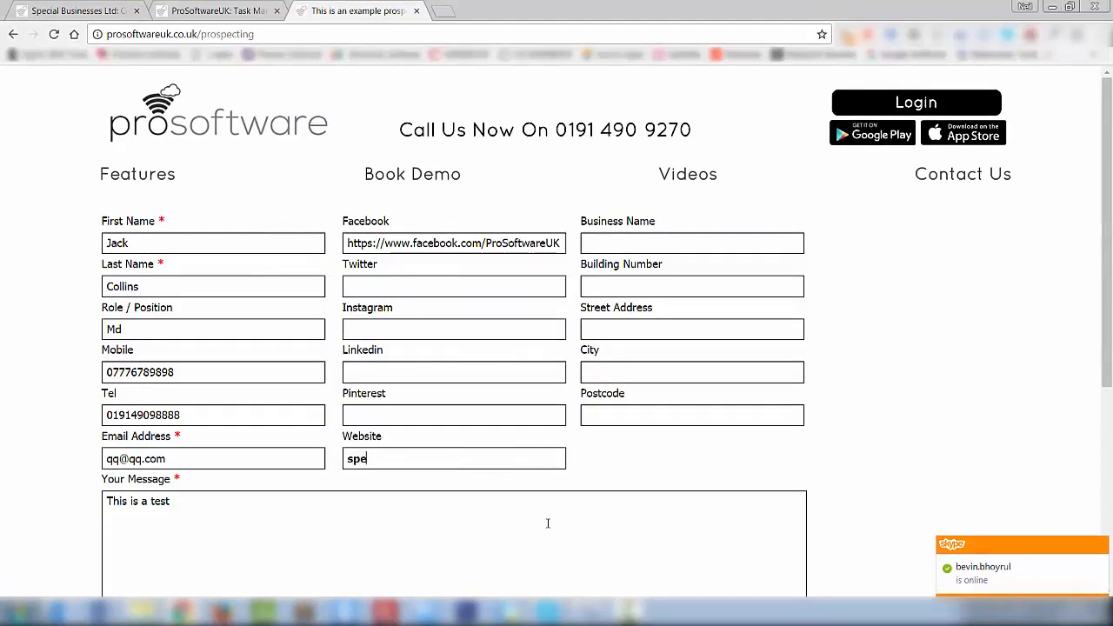
text(cialbusinesses.com)
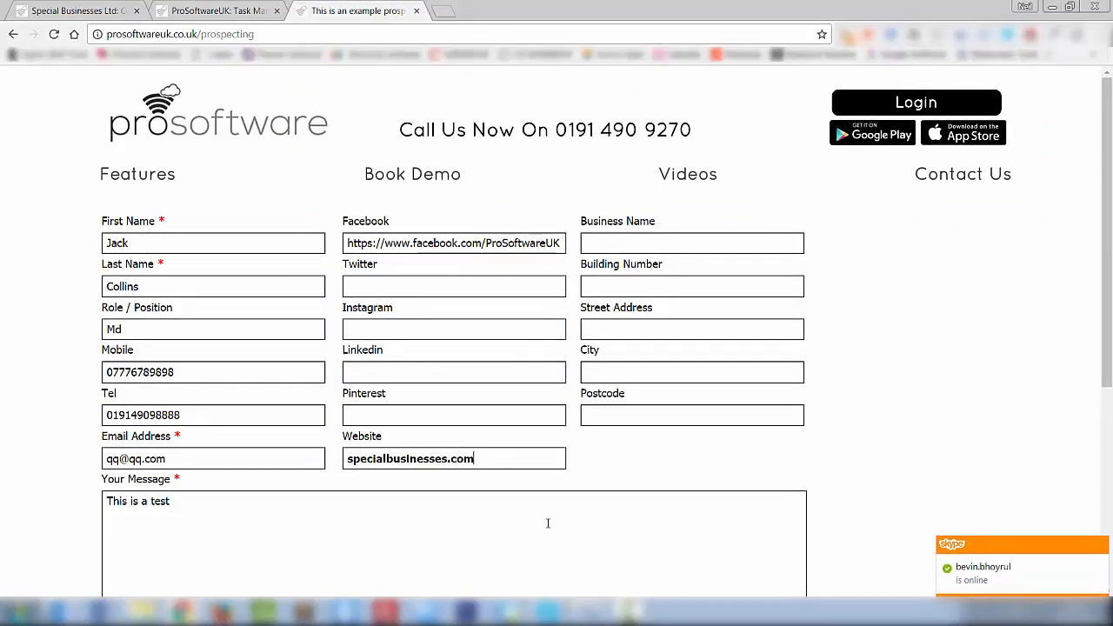
- Enter business name ABC Ltd and fill in the business address fields
click(690, 244)
text(AB)
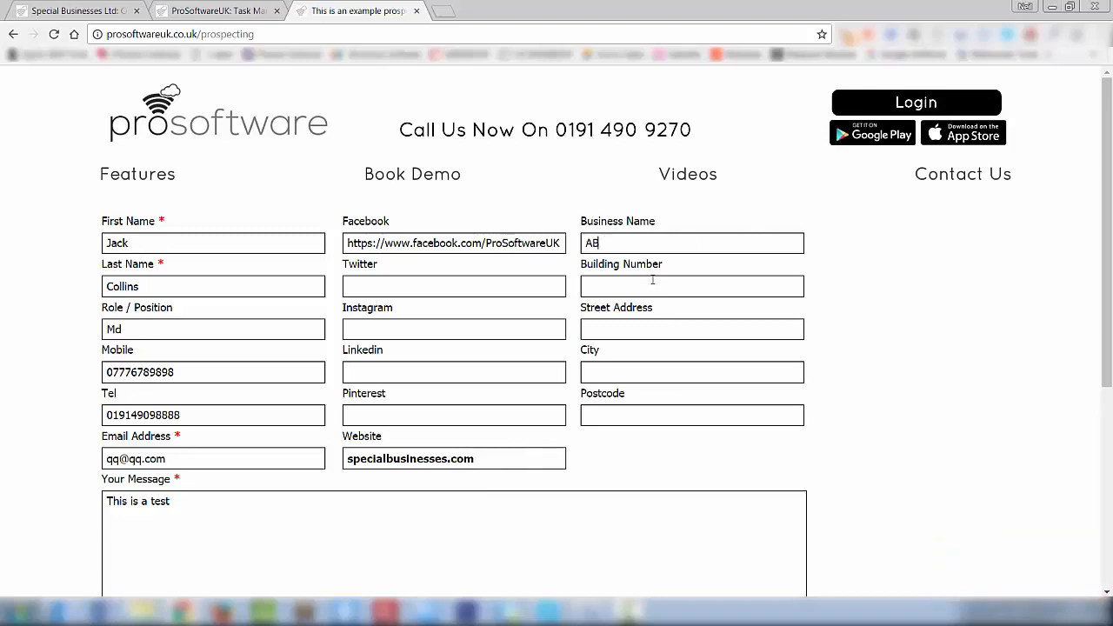
text(C Ltd)
click(636, 286)
click(655, 325)
text(Street 1)
click(675, 373)
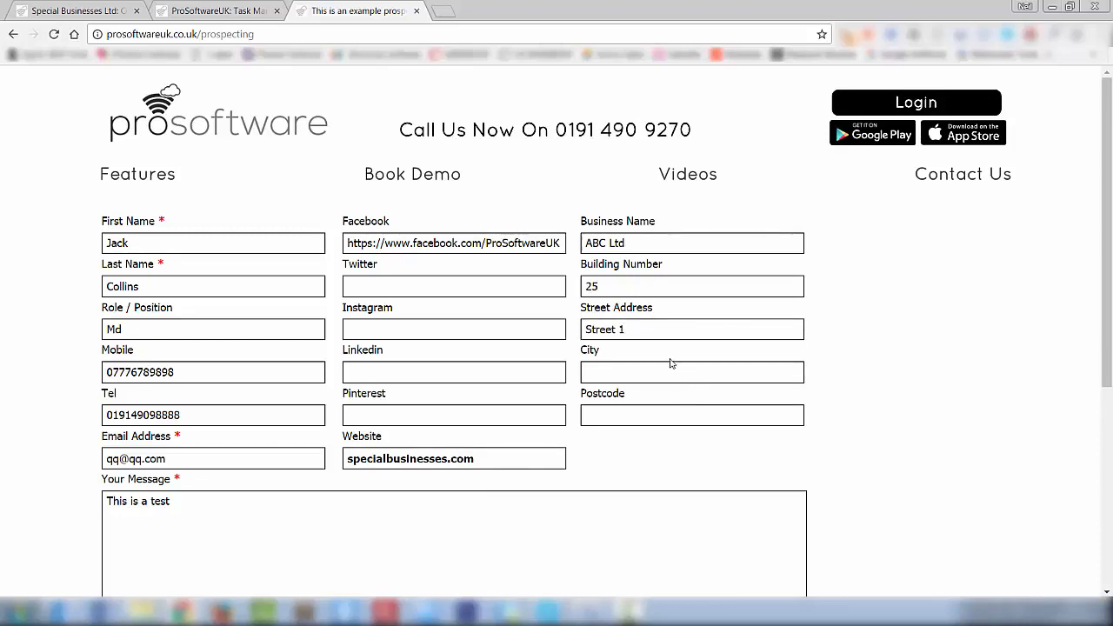
text(Newcastle)
click(609, 419)
text(NE1 4DL)
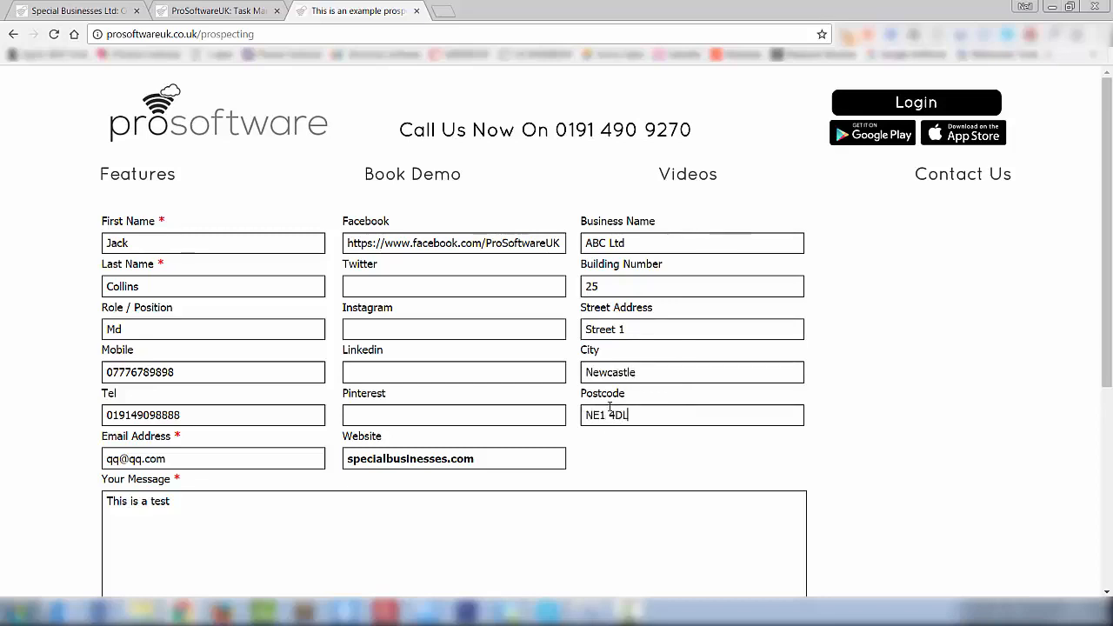
- Submit the completed prospecting enquiry form
scroll(544, 258, down, 2)
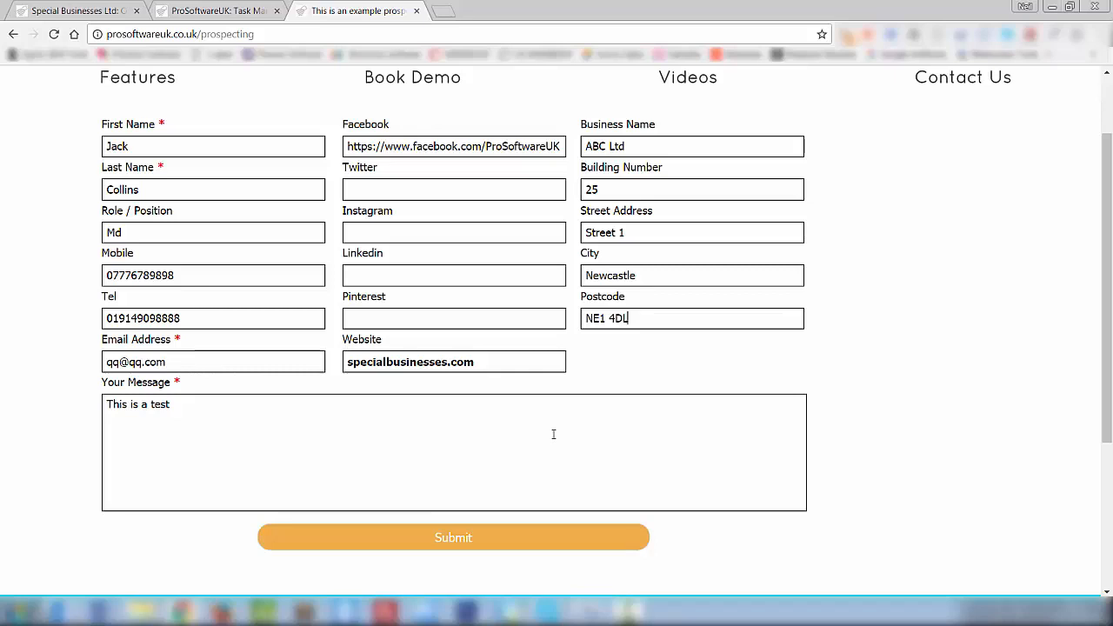
click(217, 11)
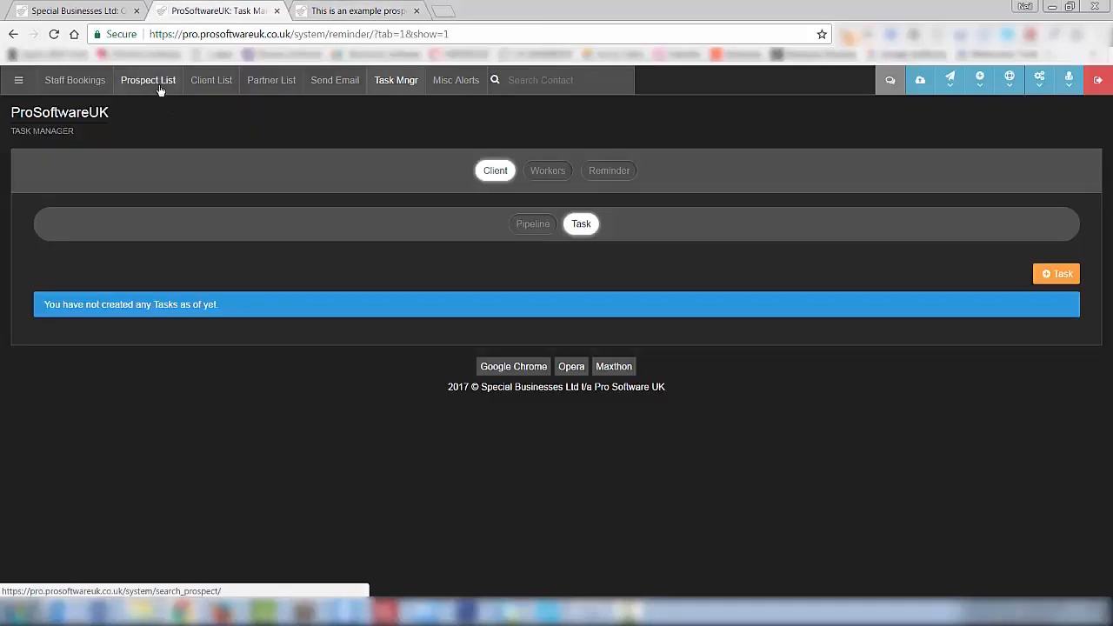
click(344, 10)
click(461, 537)
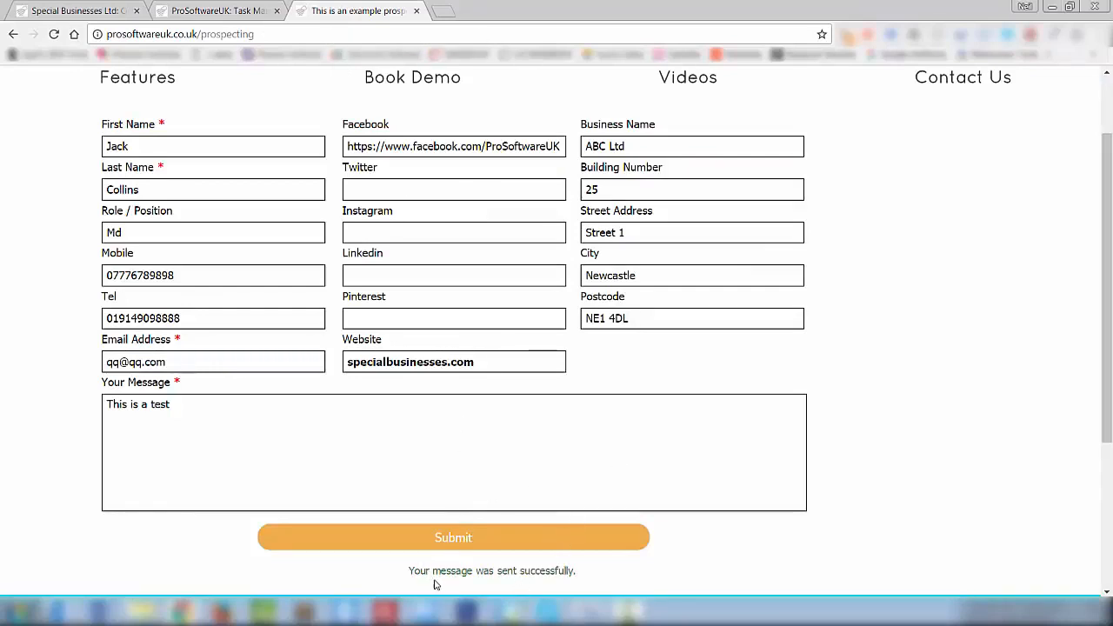
- Back in ProSoftwareUK, open the Prospect List, now showing one new message
click(232, 12)
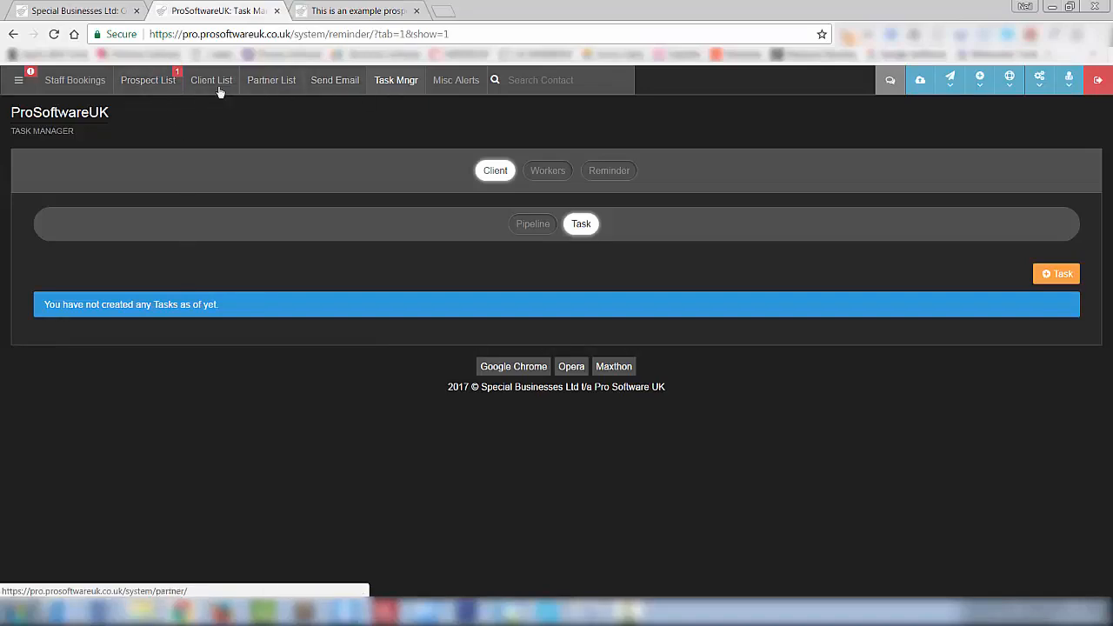
click(19, 80)
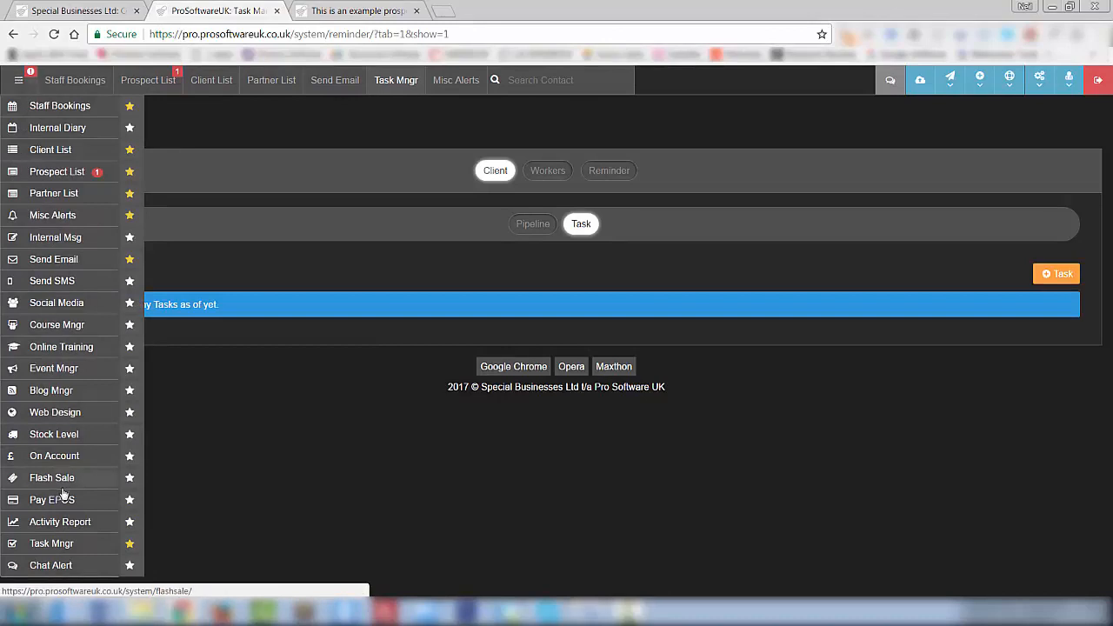
click(193, 138)
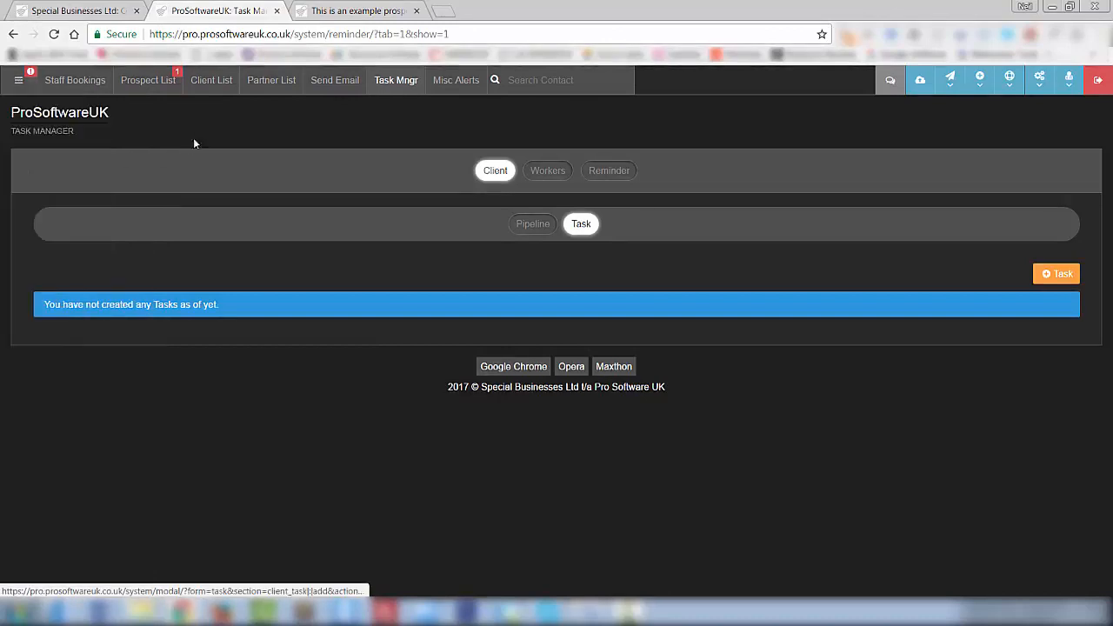
click(164, 86)
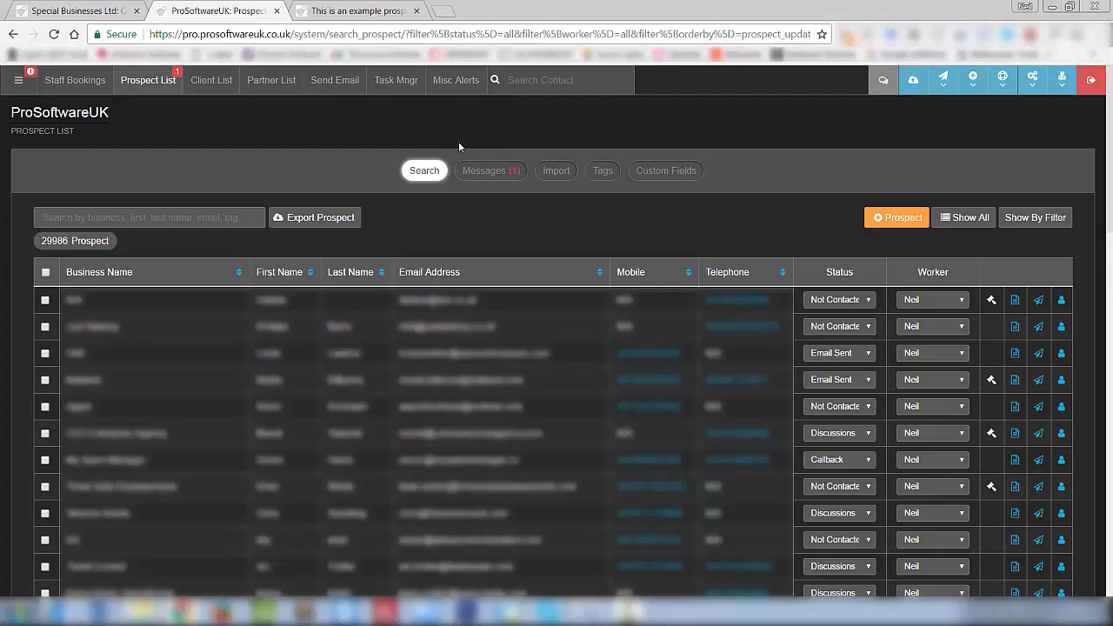
- Show prospect messages, clear the example form, and open the ABC Ltd enquiry message 962
click(493, 173)
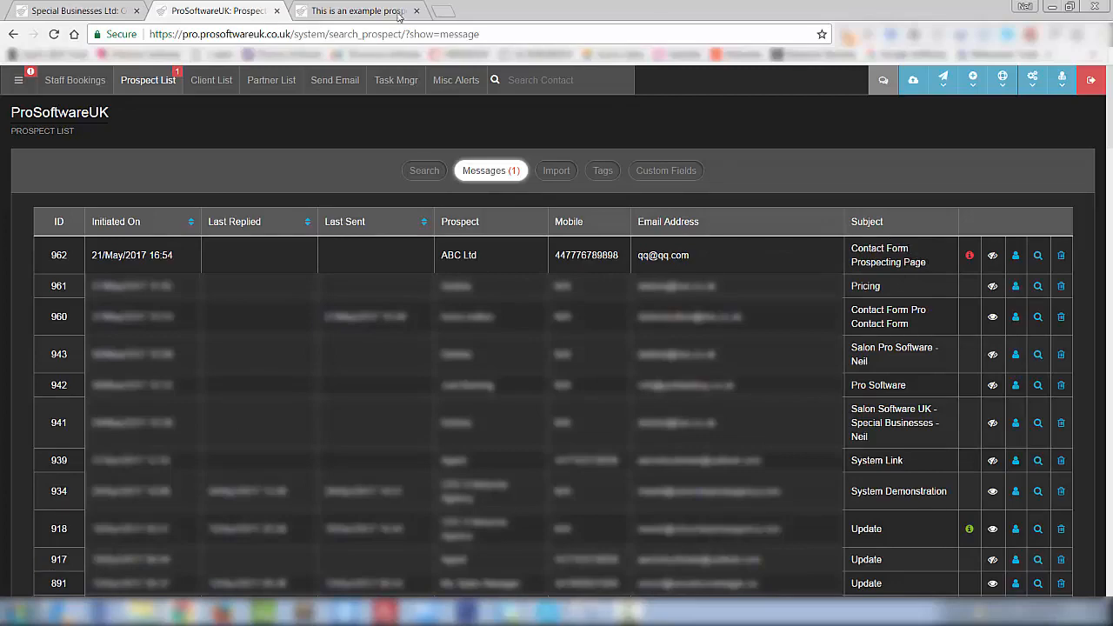
click(359, 11)
key(F5)
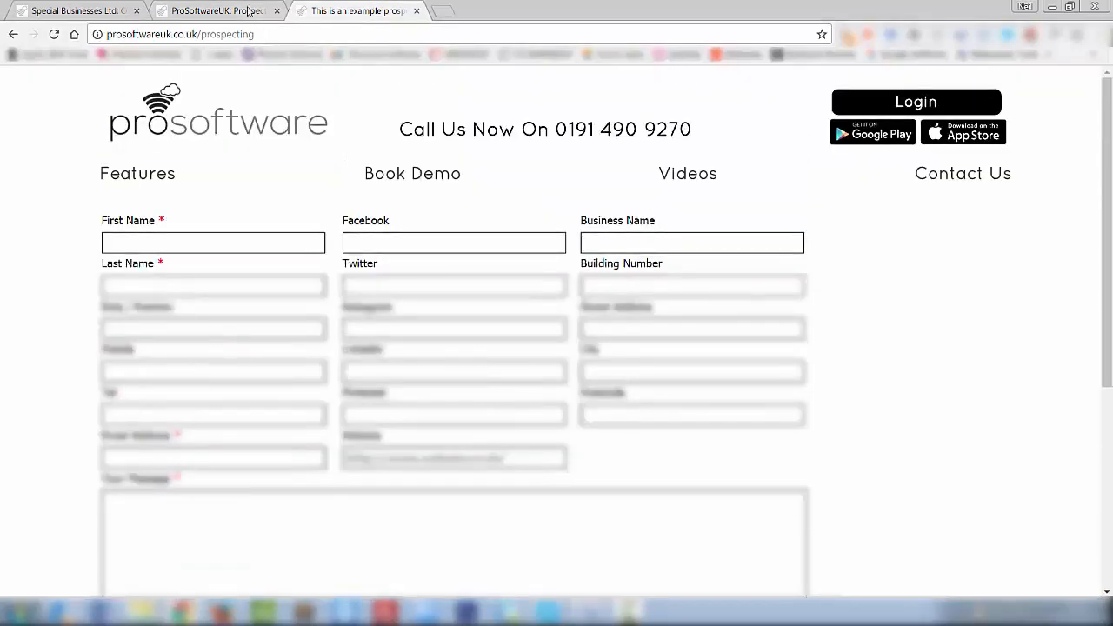
click(248, 11)
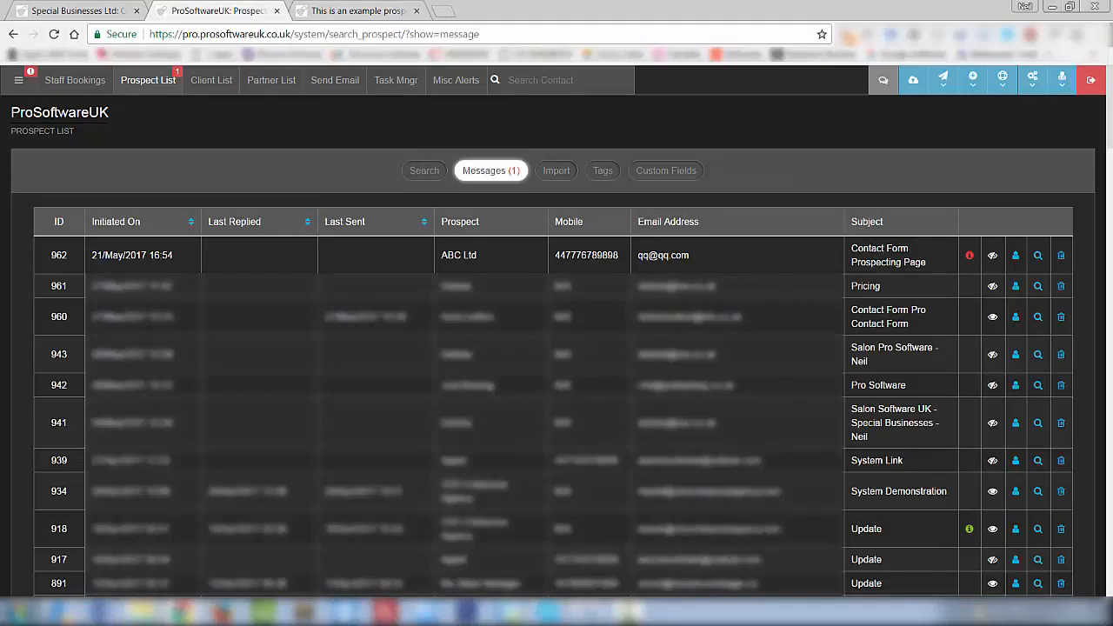
click(1039, 256)
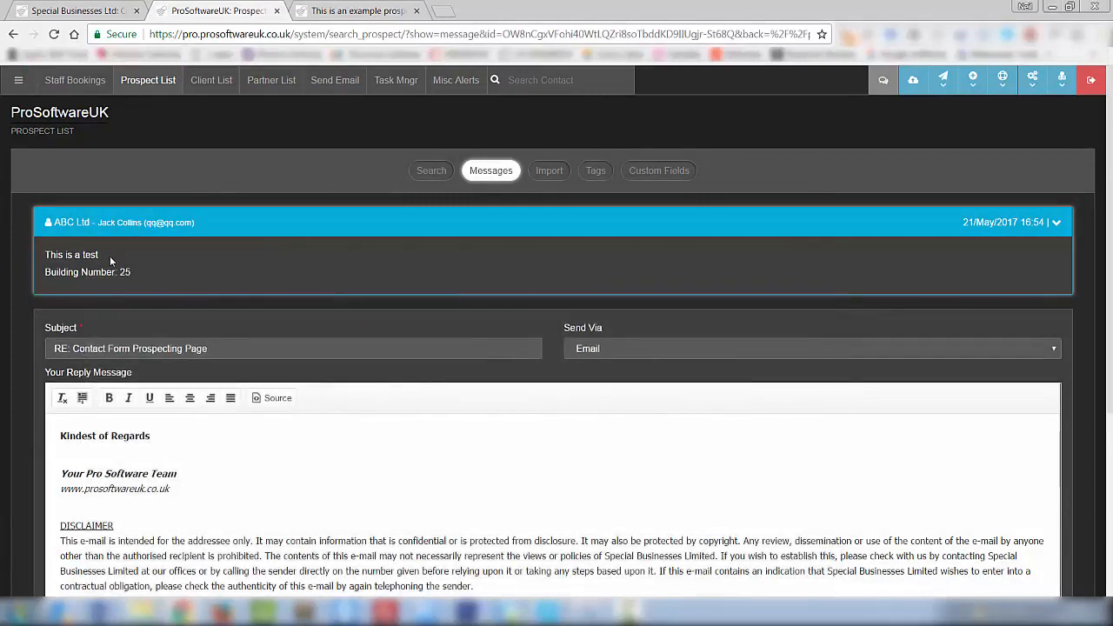
- Write 'Thanks' on a new line above the reply signature
drag(112, 257, 43, 255)
click(177, 277)
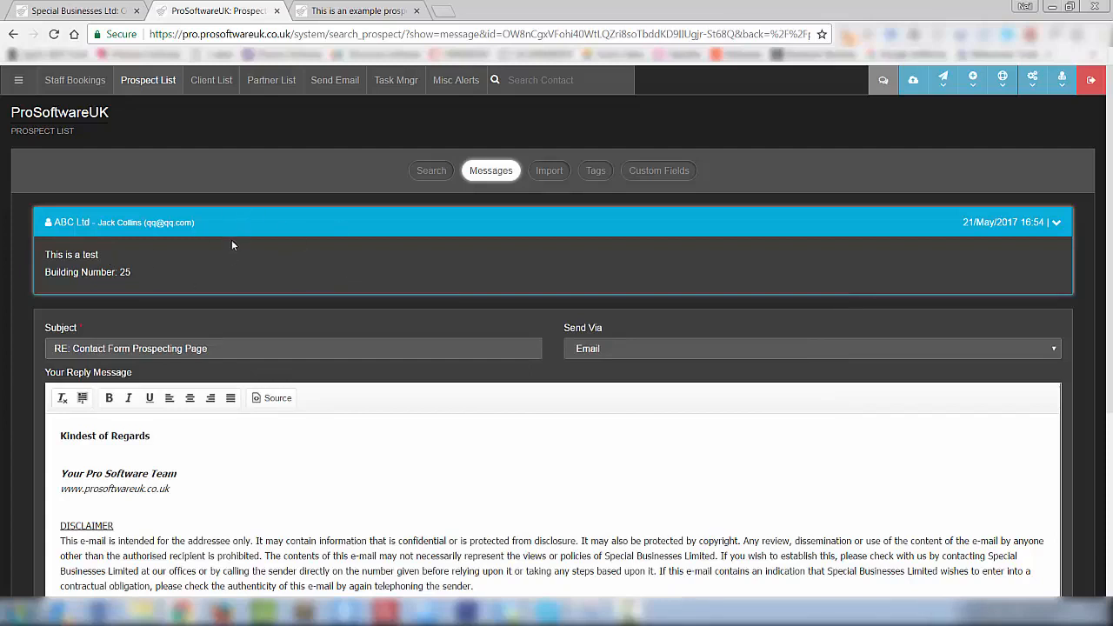
click(48, 439)
key(Return)
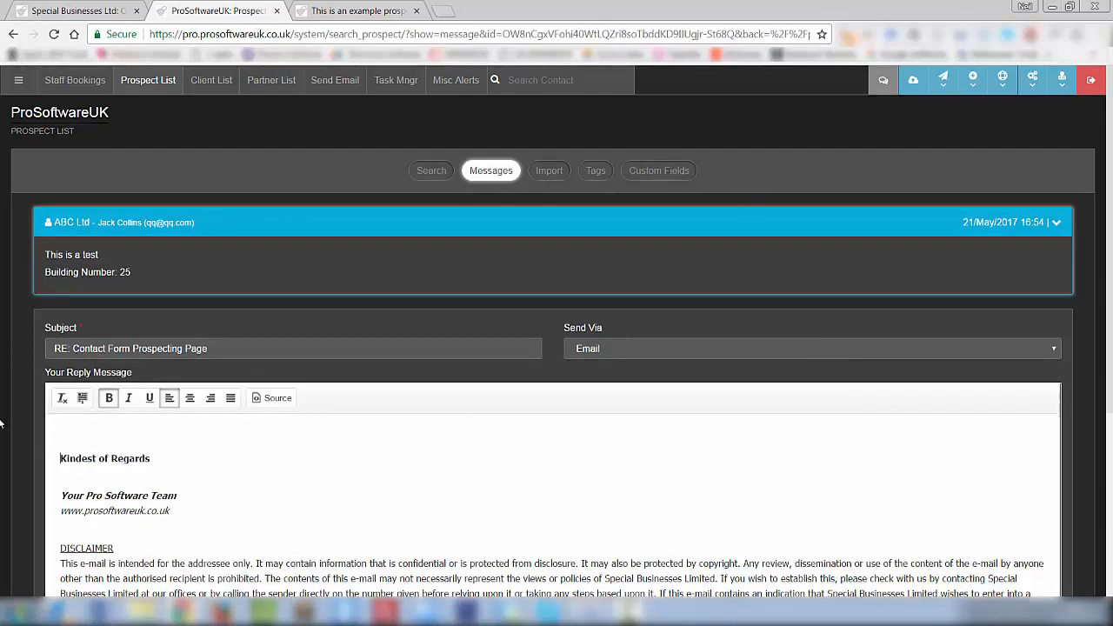
click(67, 427)
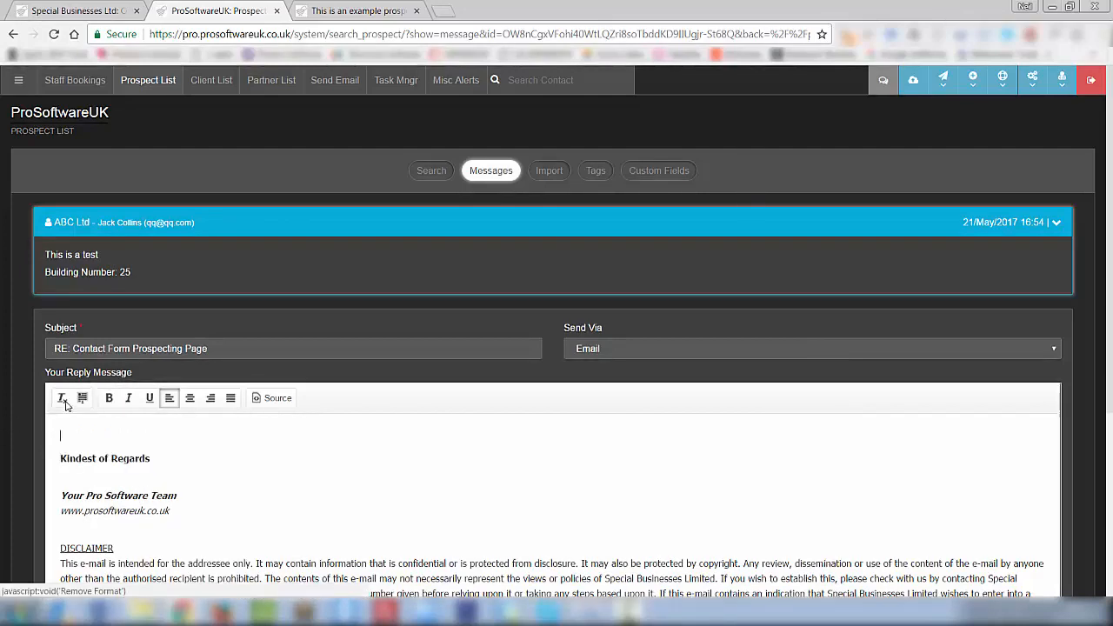
text(Thanks)
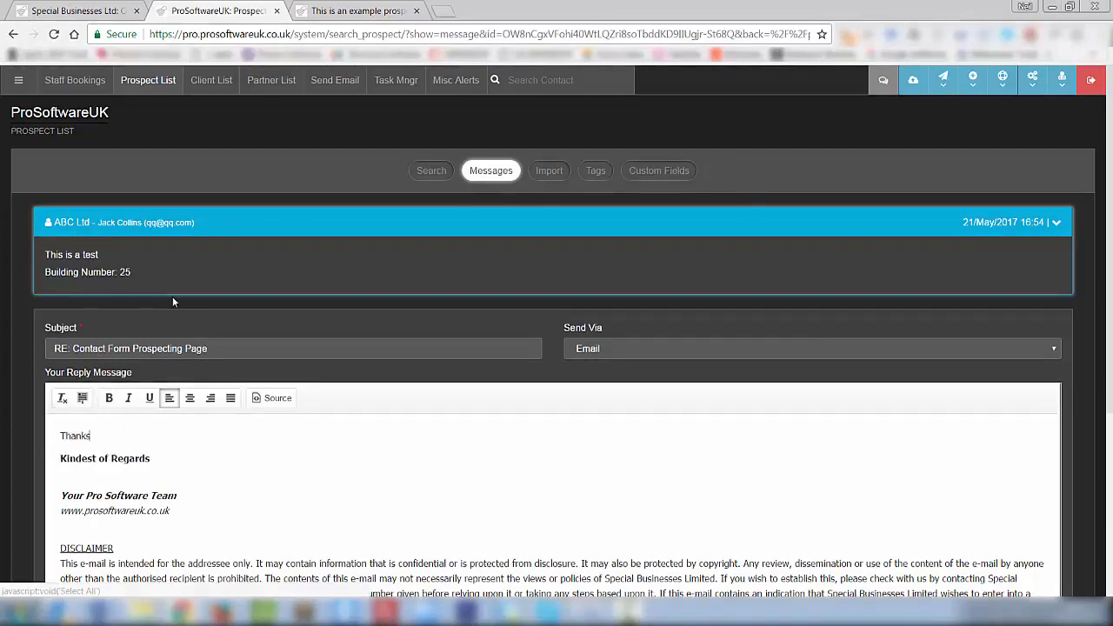
scroll(172, 296, down, 3)
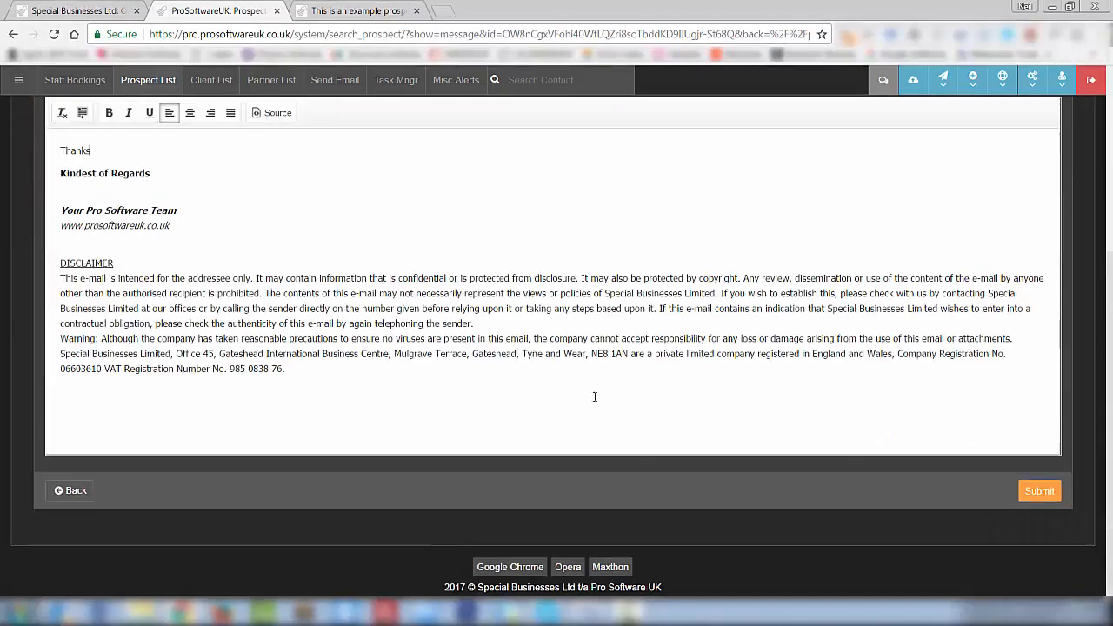
scroll(550, 400, up, 3)
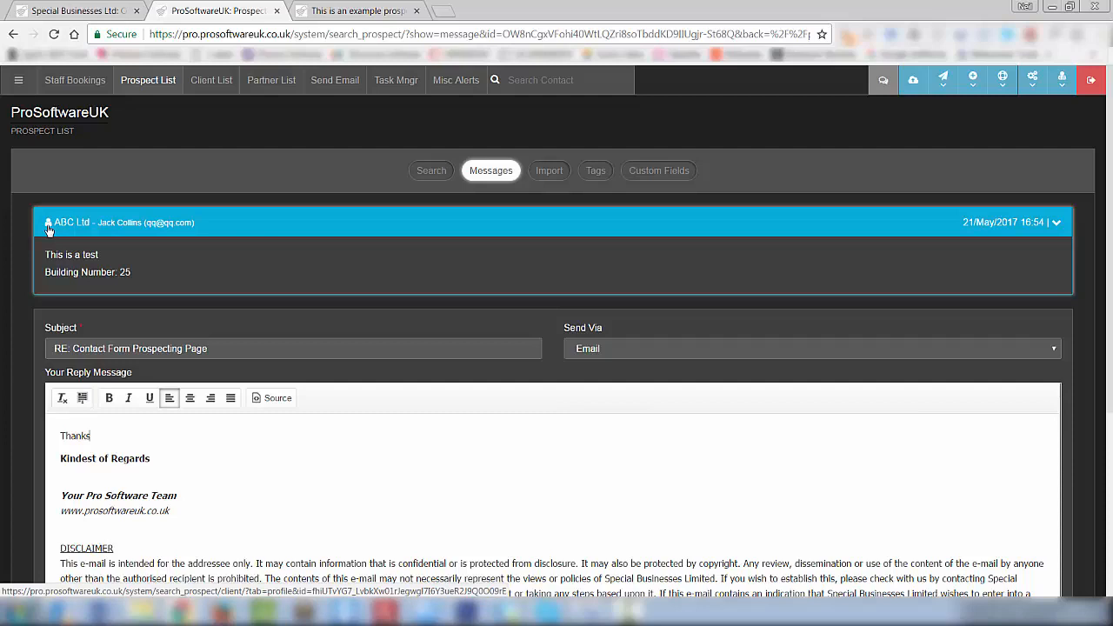
- Set the reply's Send Via to SMS and open ABC Ltd's prospect details
click(890, 349)
click(836, 381)
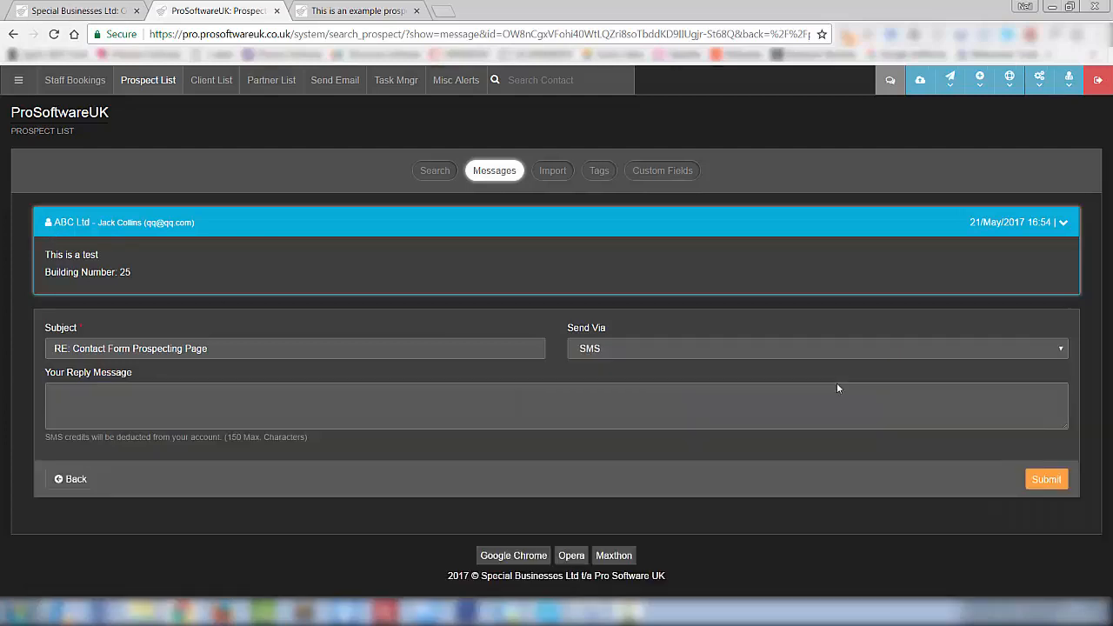
click(52, 224)
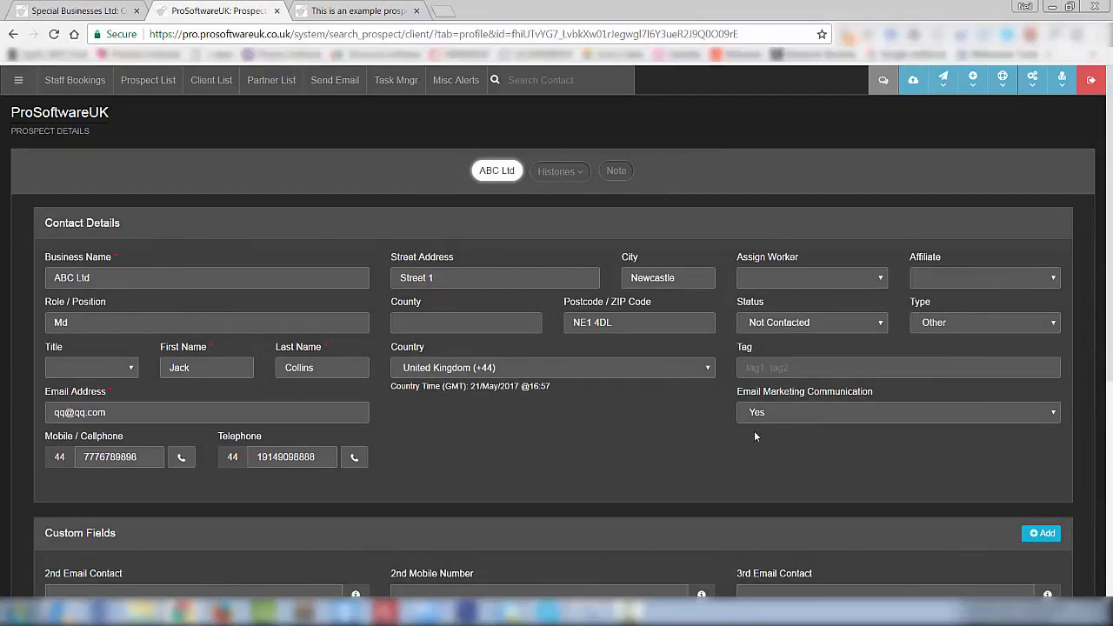
- Close the example prospecting form tab
scroll(754, 430, down, 2)
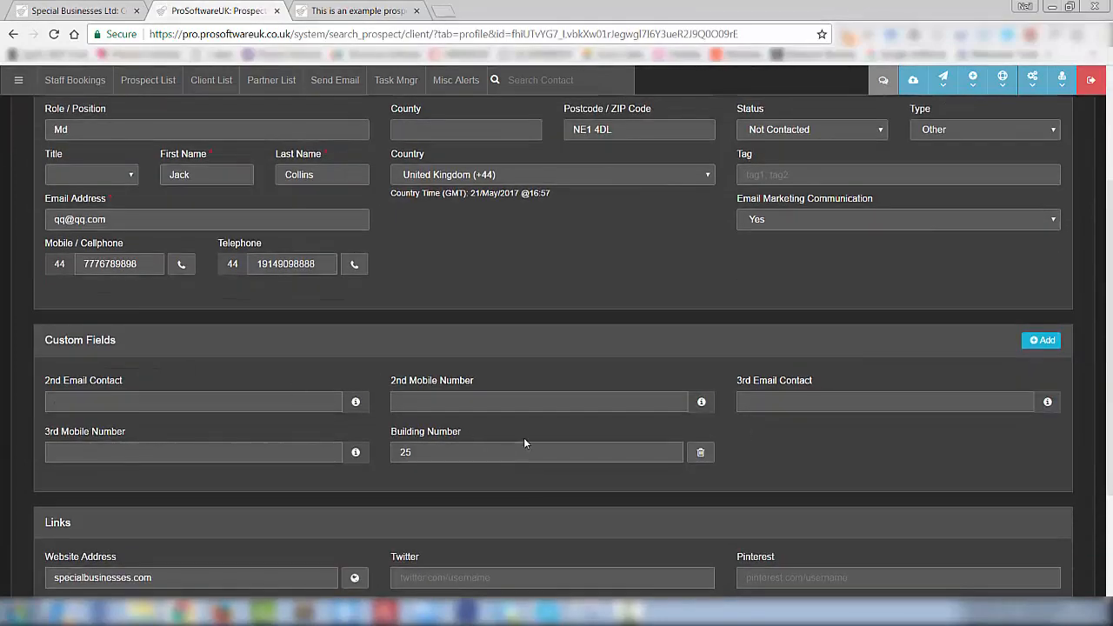
scroll(459, 375, down, 1)
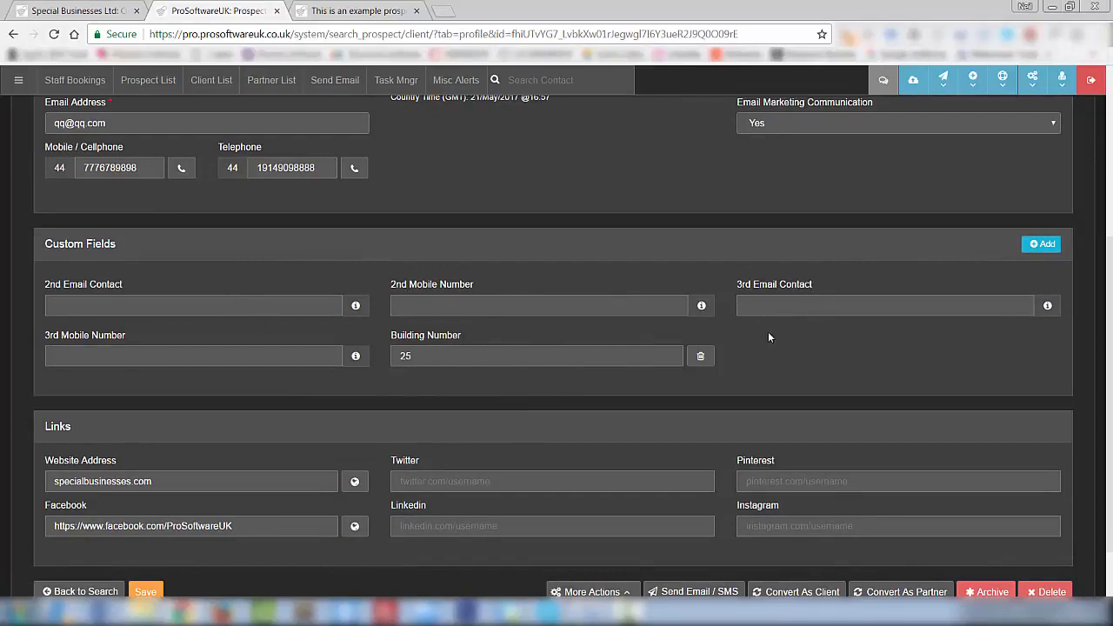
click(395, 12)
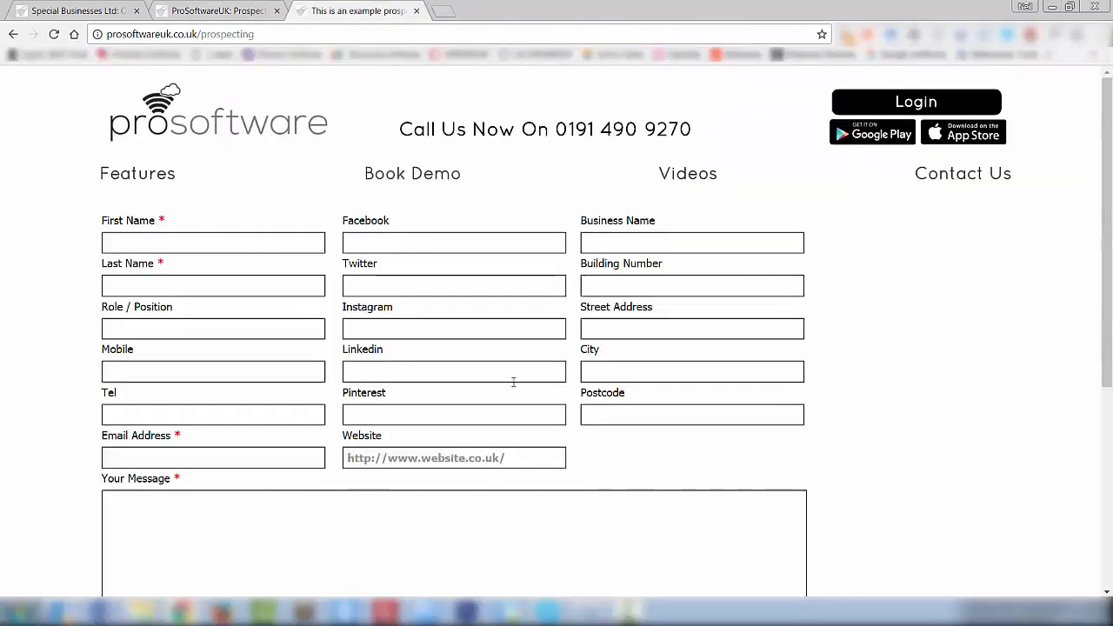
key(ctrl+w)
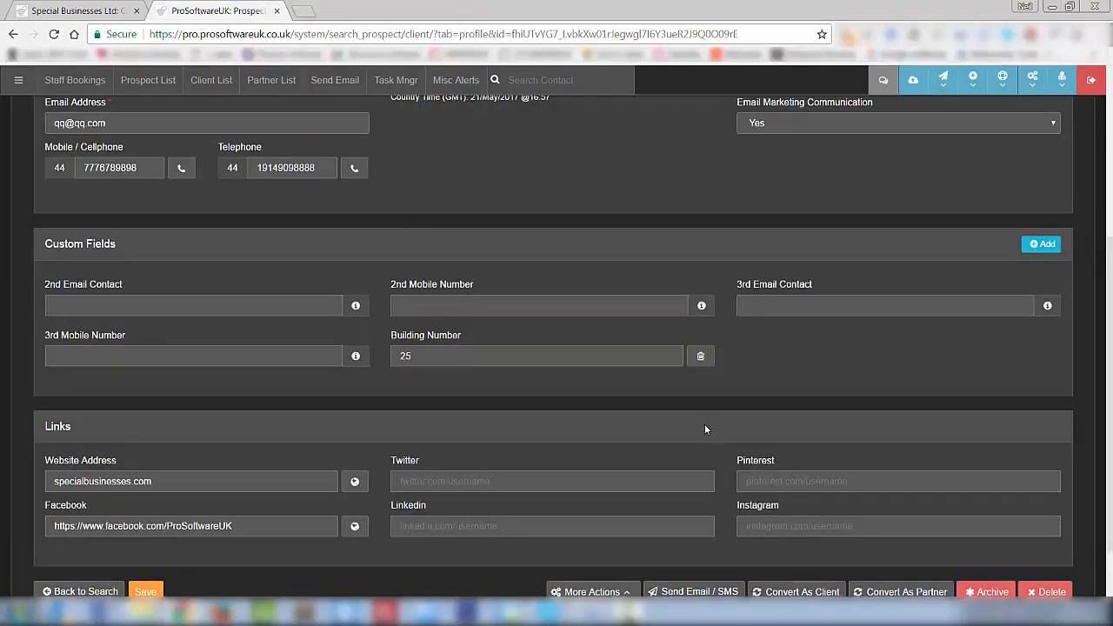
- Check that ABC Ltd's website and Facebook links open, then close them
scroll(704, 427, down, 1)
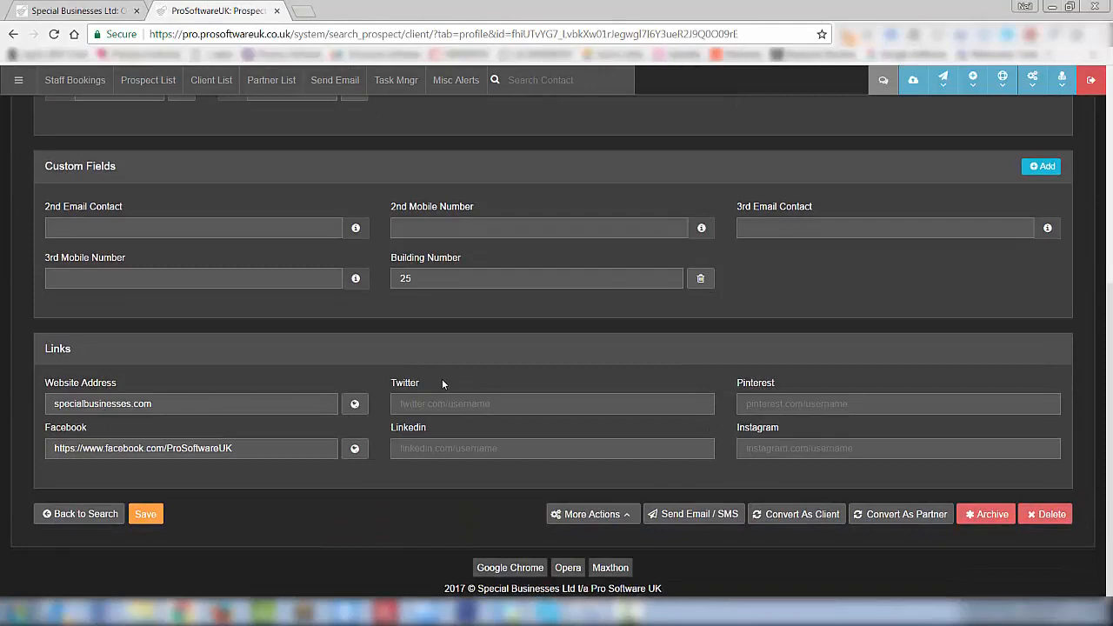
click(355, 406)
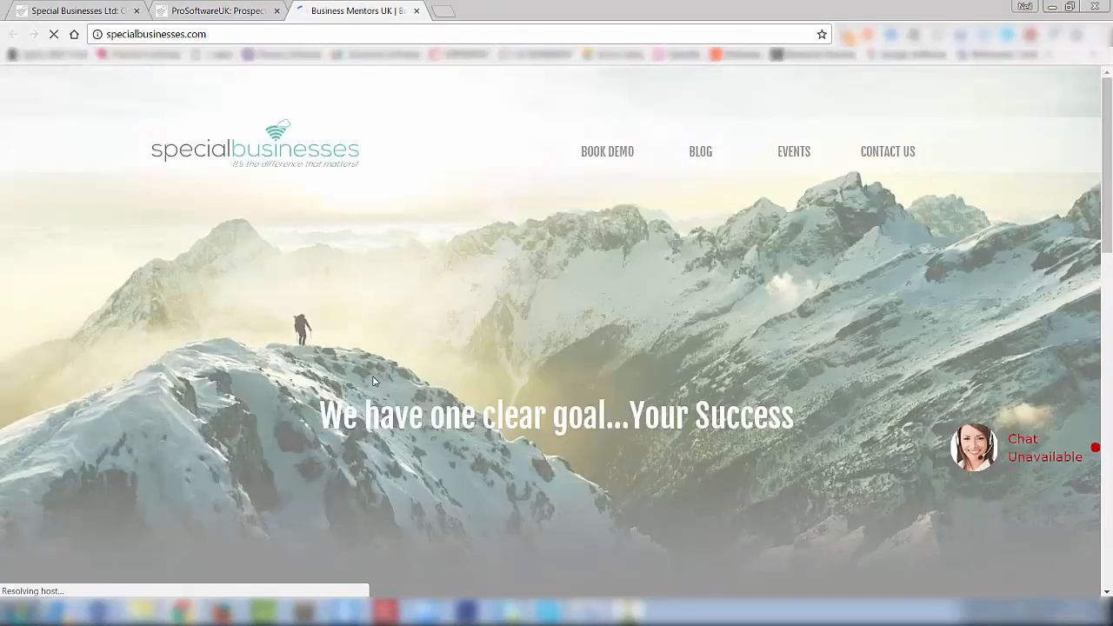
click(417, 11)
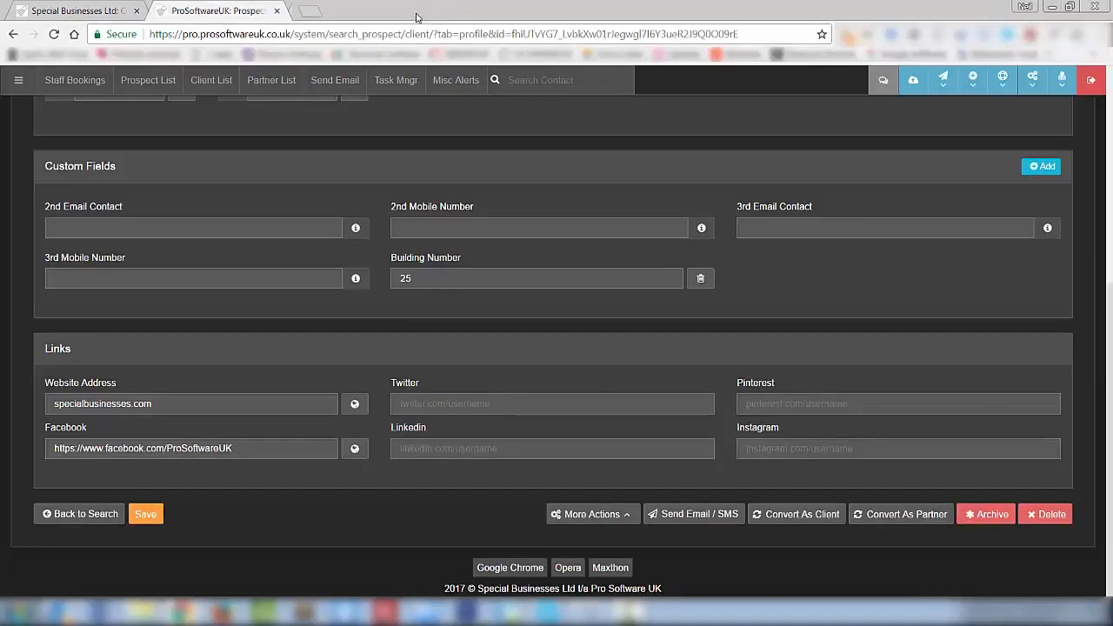
click(355, 450)
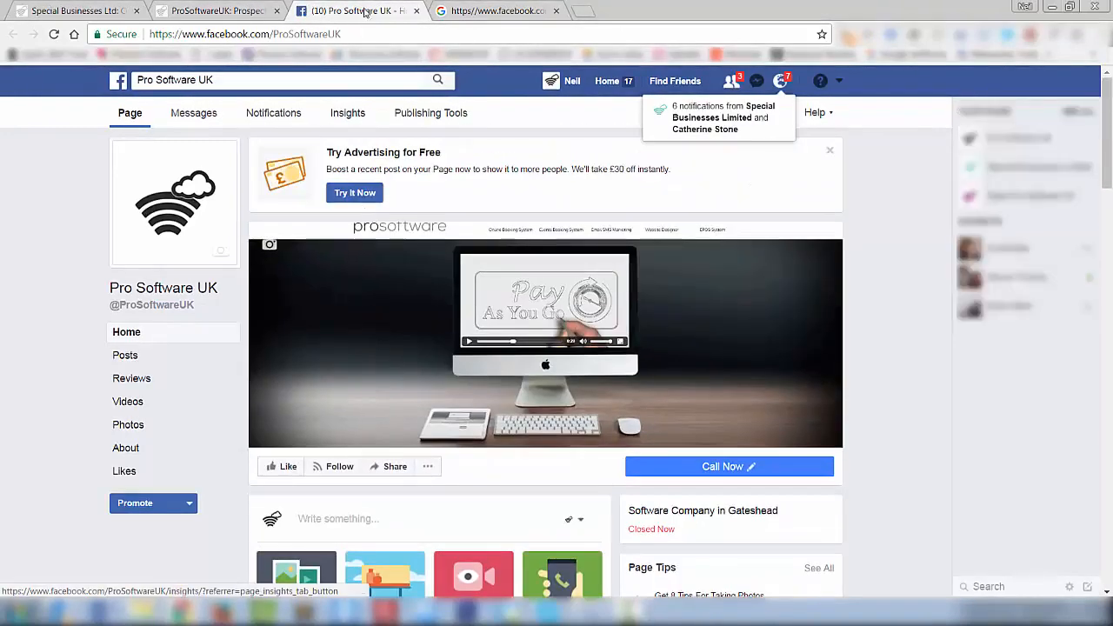
click(415, 10)
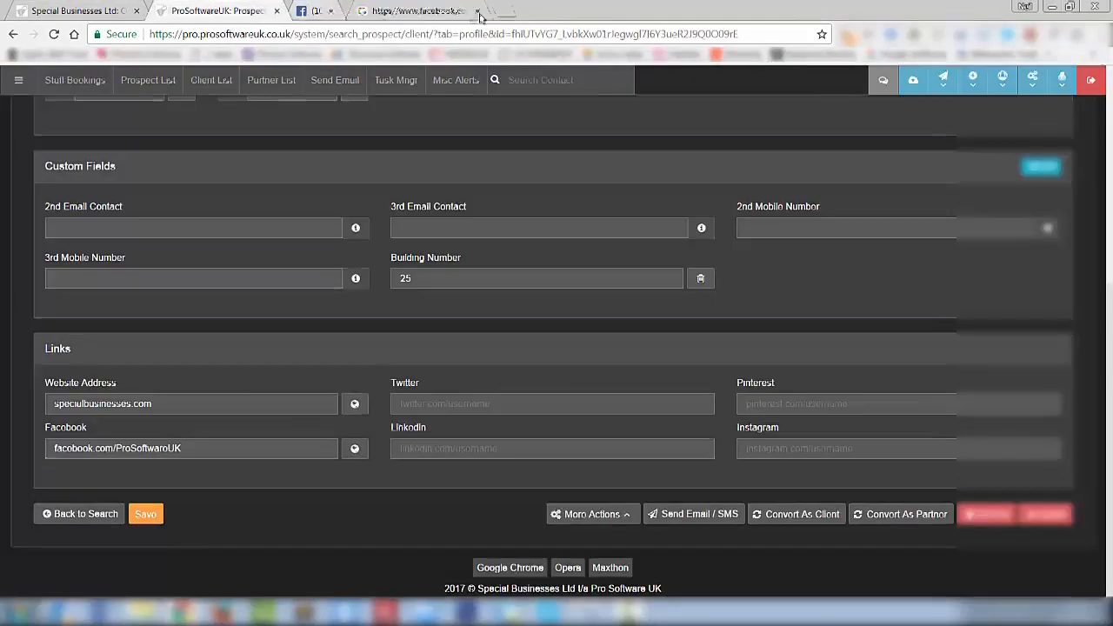
scroll(515, 271, up, 5)
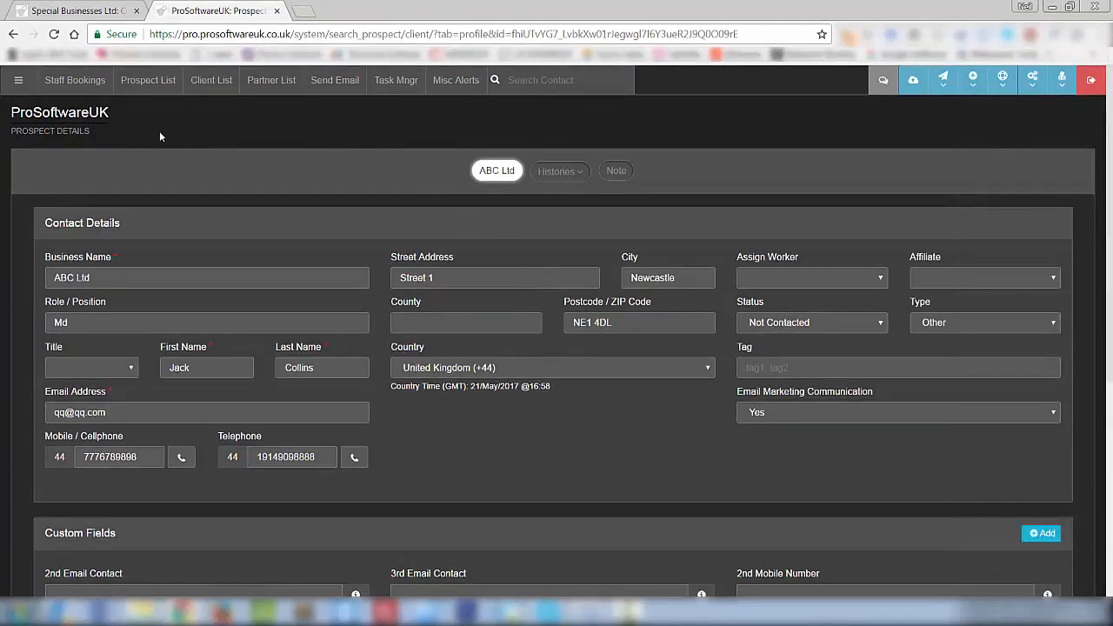
- Return to the Prospect List, with ABC Ltd at the top, and open the main menu
click(148, 80)
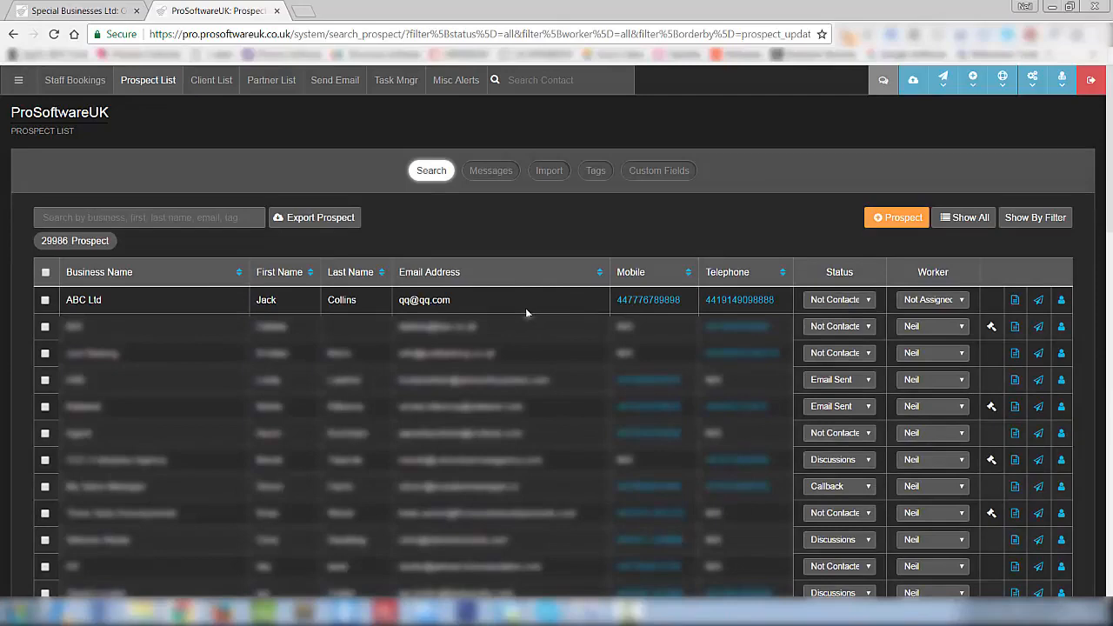
click(18, 80)
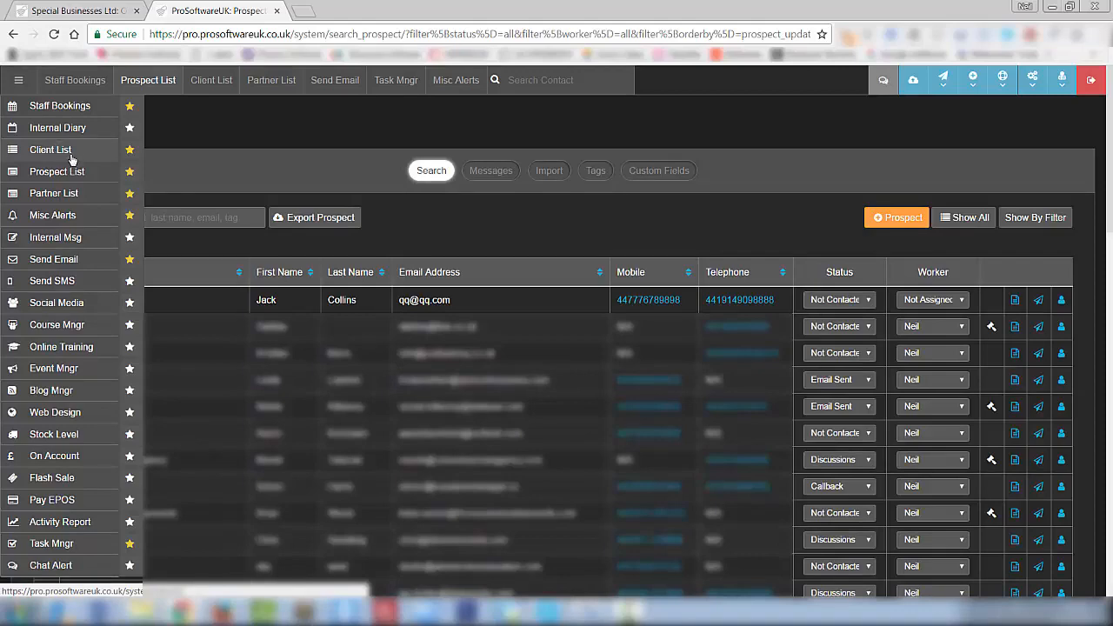
click(29, 81)
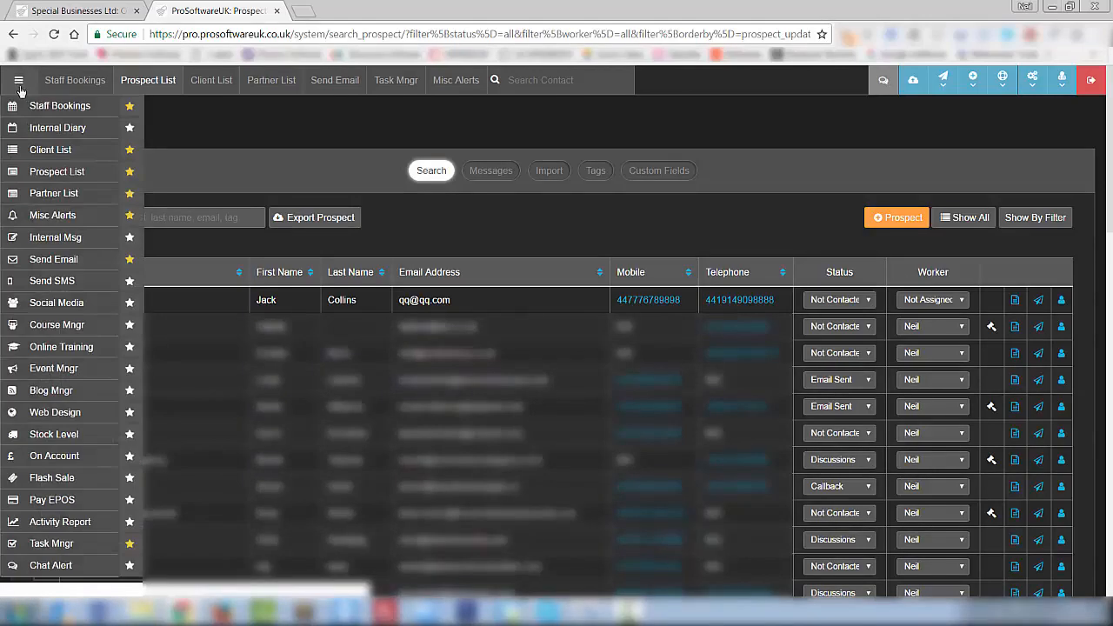